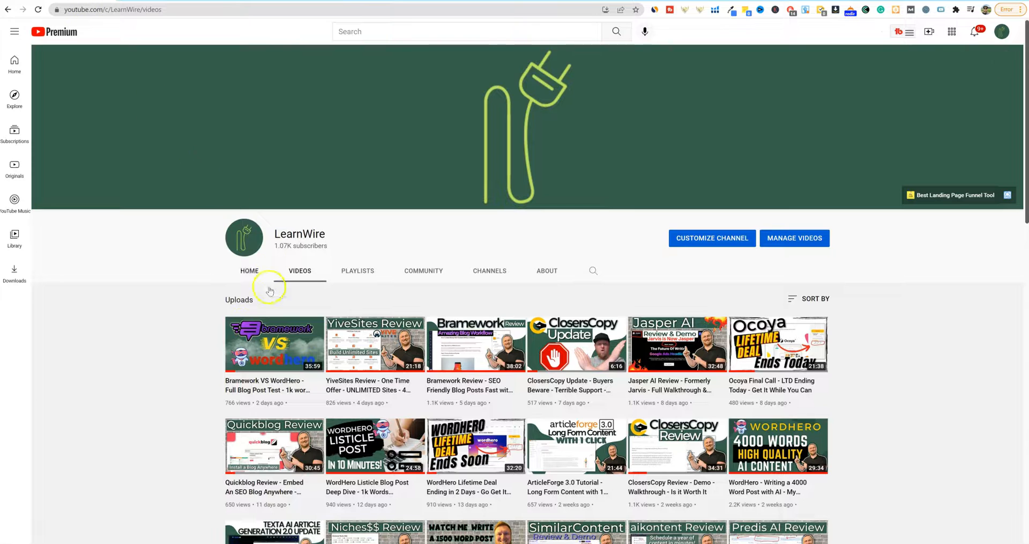
Copy the link of the "Bramework VS WordHero" video and fetch its comments in the pickawinner.co YouTube comment picker
right_click(261, 385)
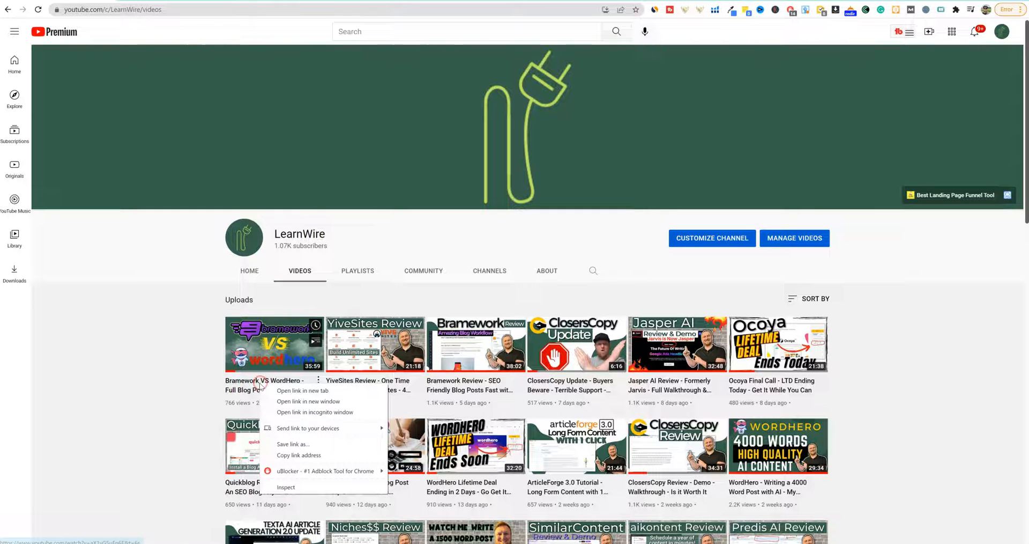
left_click(285, 455)
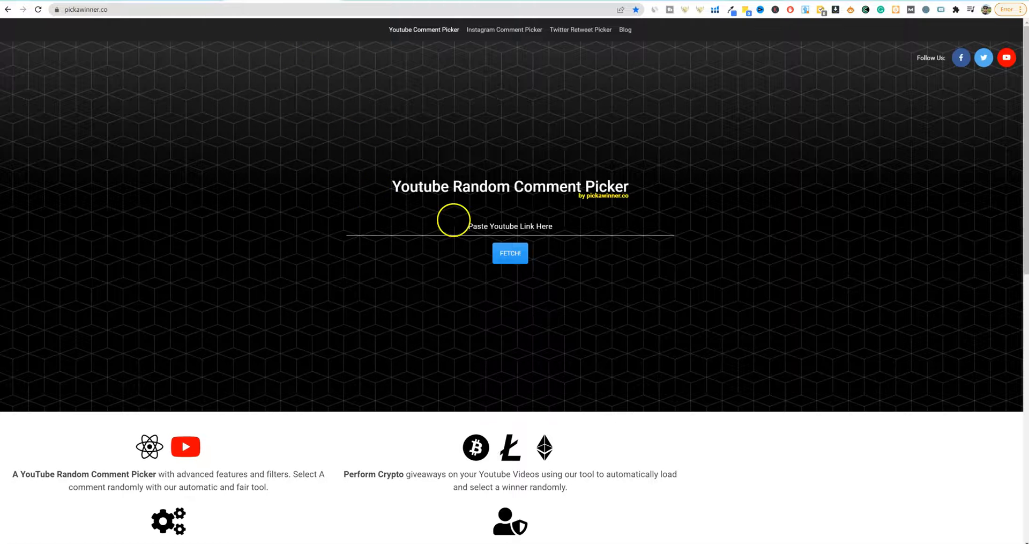
left_click(453, 220)
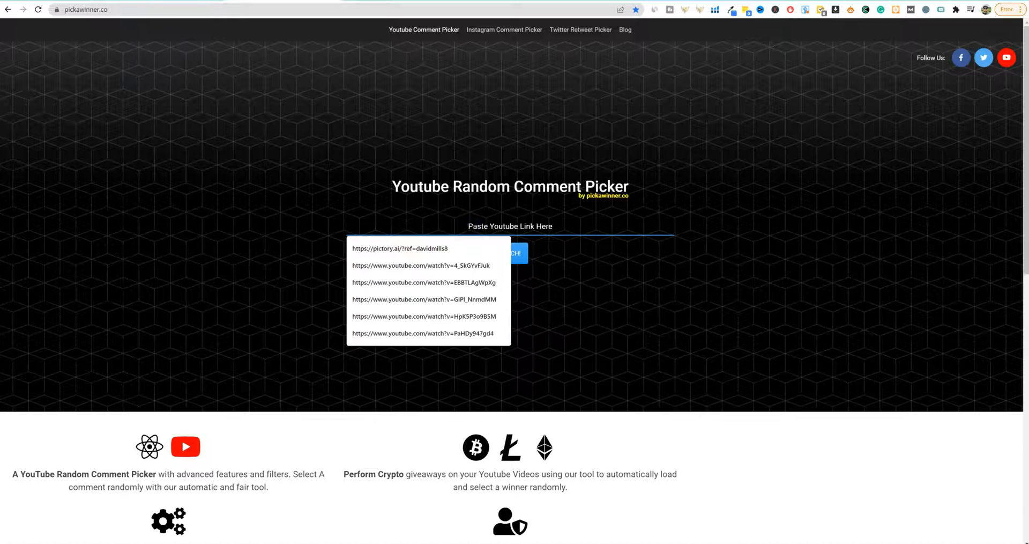
key("ctrl+v")
left_click(526, 261)
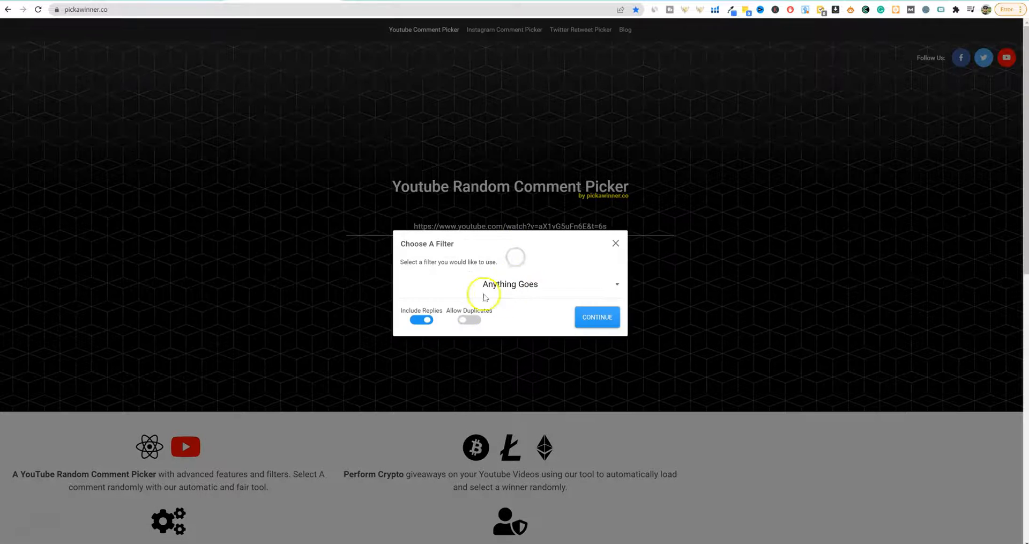
Load the video's comments with replies excluded and duplicates disallowed, and pick a random winner
left_click(423, 320)
left_click(593, 319)
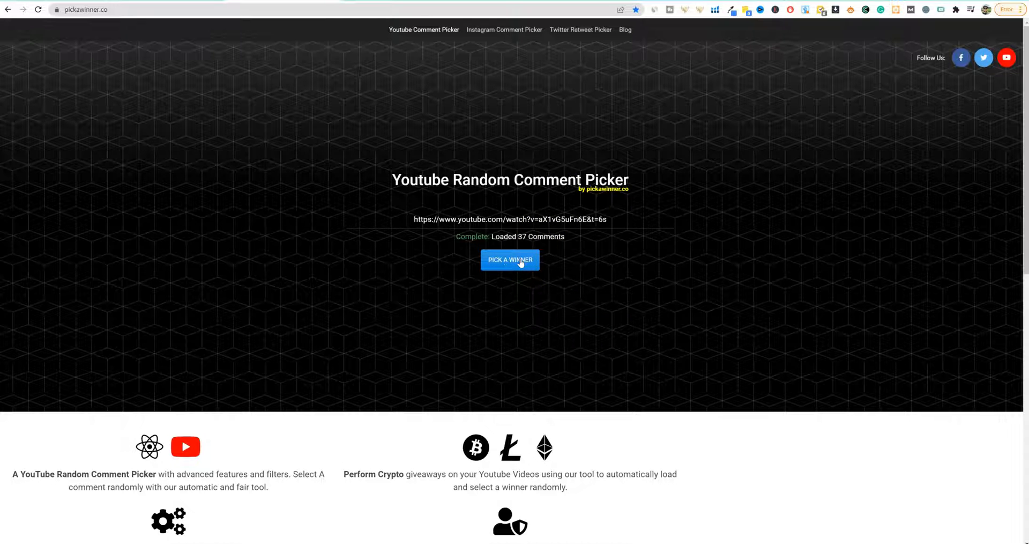
left_click(520, 262)
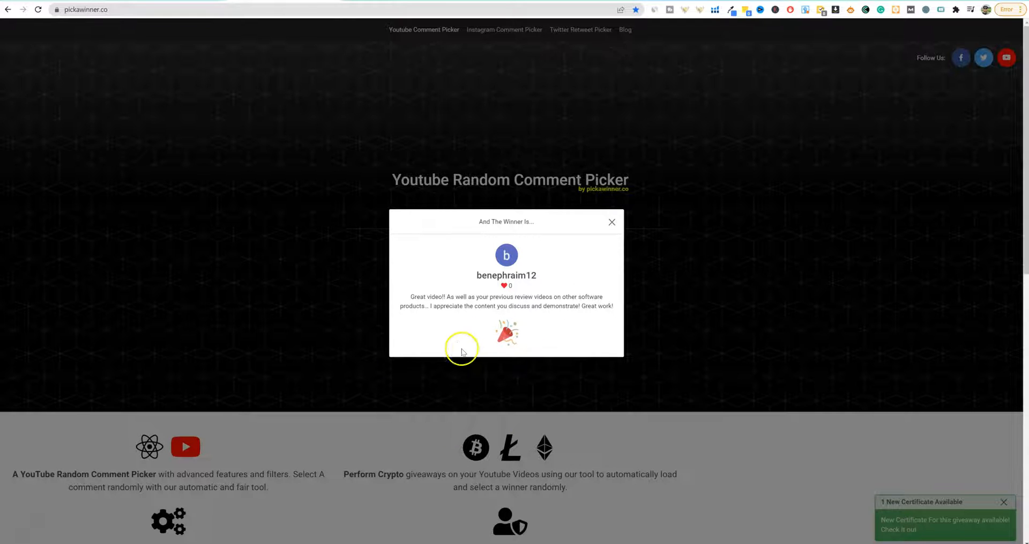
Copy the winner's YouTube ID into cell B25 of the Excel giveaway log and enter 2-Feb as its date
left_click_drag(476, 275, 537, 275)
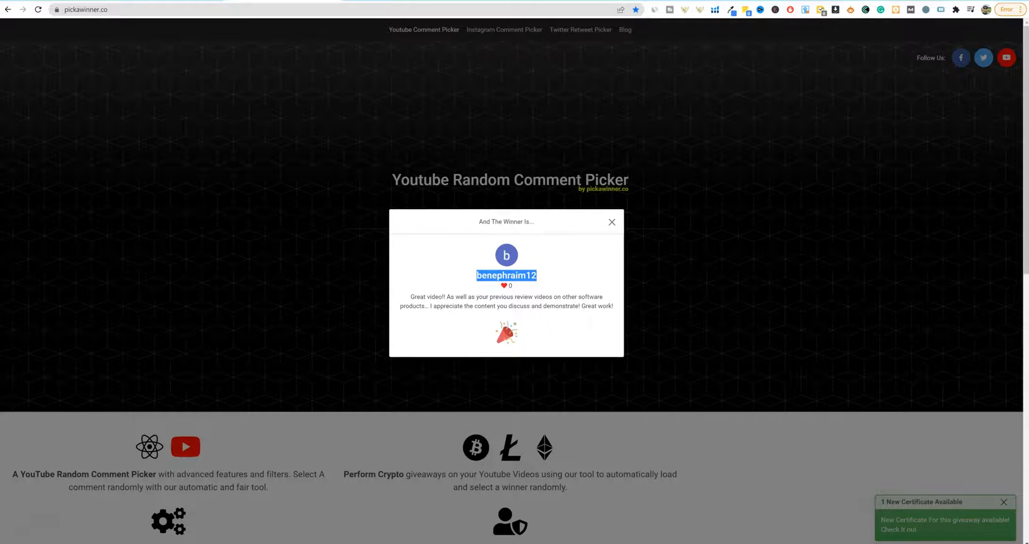
left_click(689, 542)
left_click(109, 318)
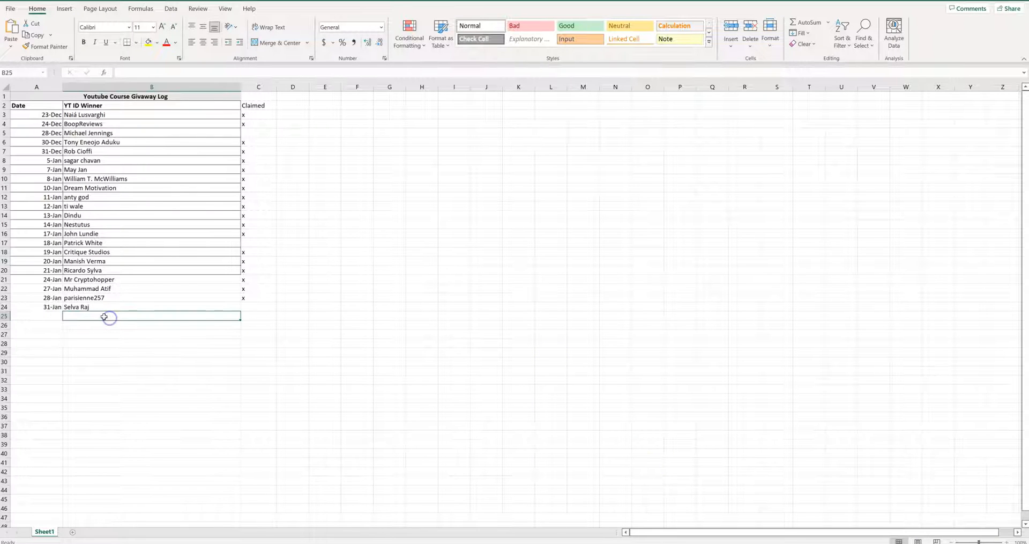
right_click(107, 315)
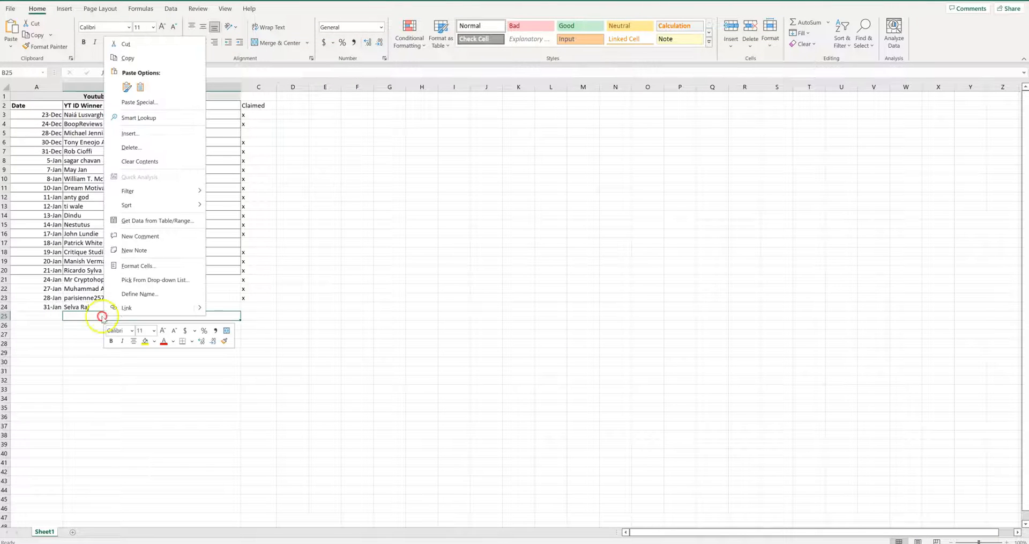
left_click(140, 87)
left_click(53, 316)
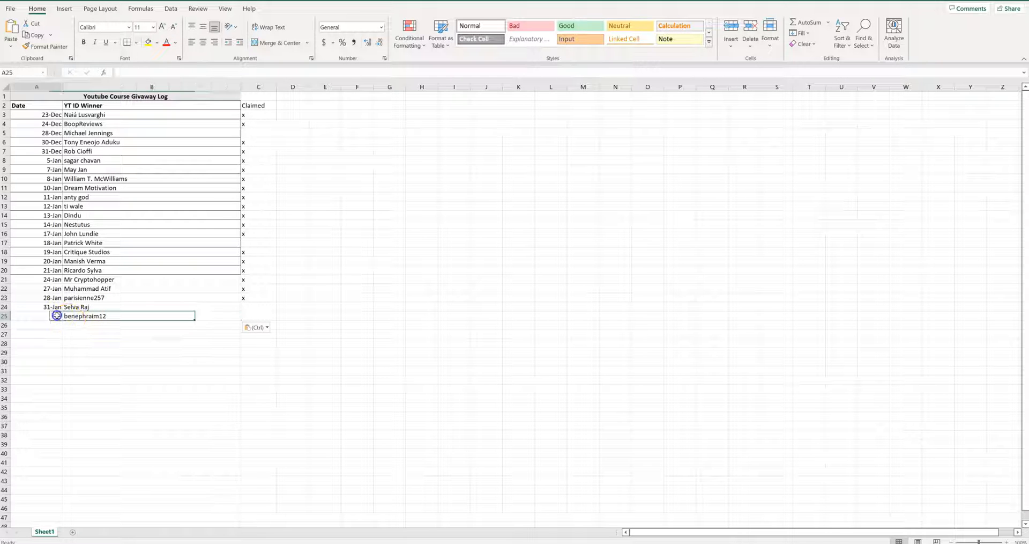
type("2-Feb")
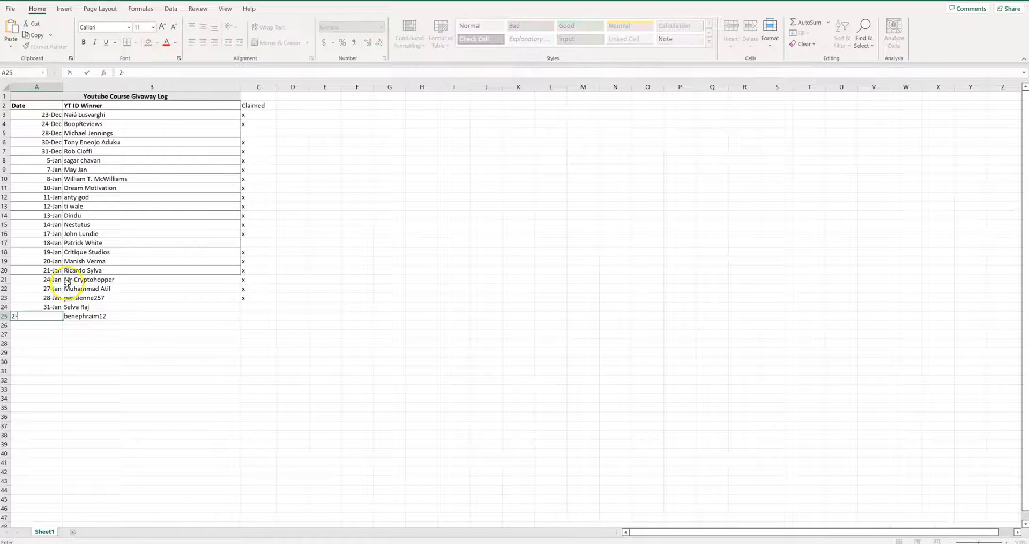
key("Return")
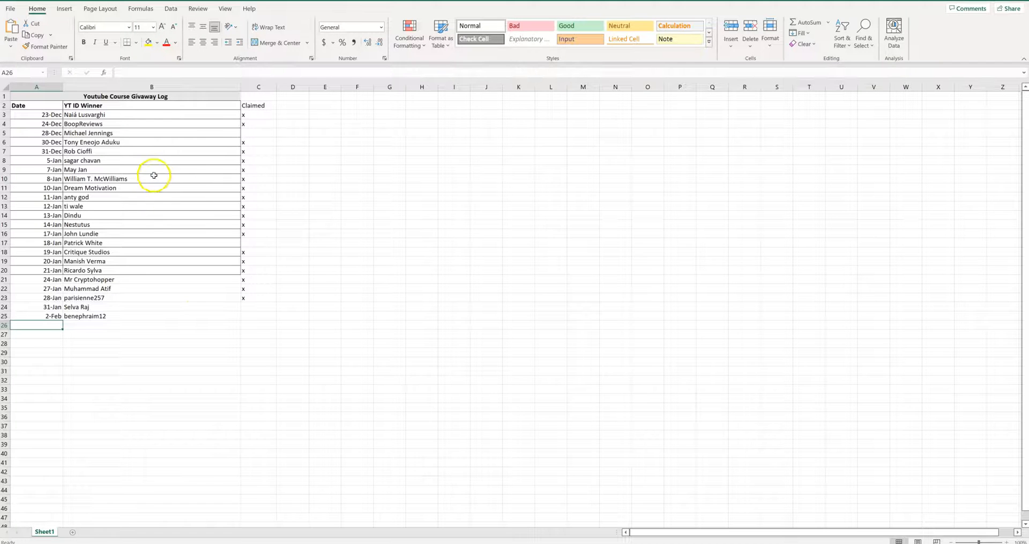
Enlarge the giveaway log and review the YT ID Winner and Claimed columns for rows 3 to 25
left_click(1007, 541)
left_click(1006, 541)
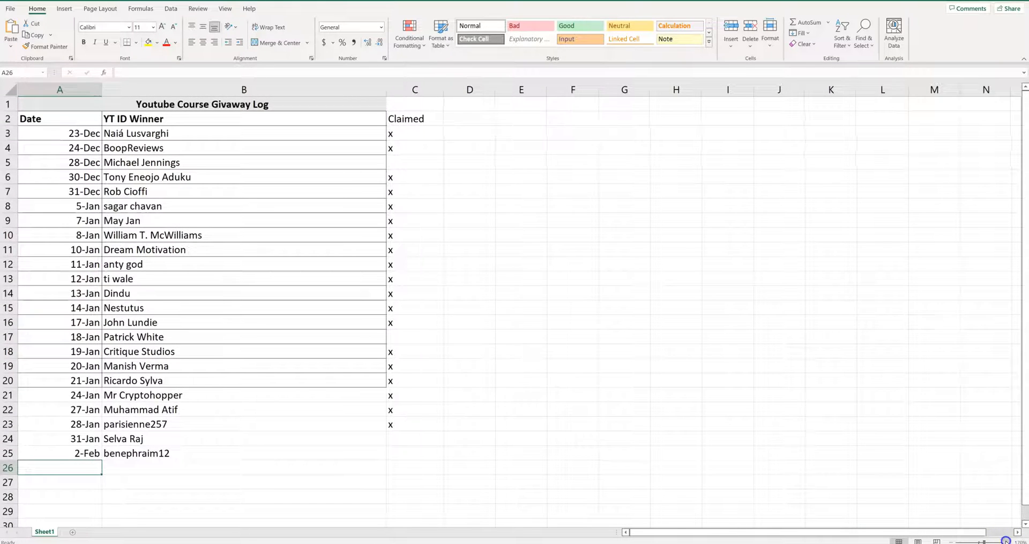
left_click(1006, 541)
left_click_drag(218, 137, 188, 478)
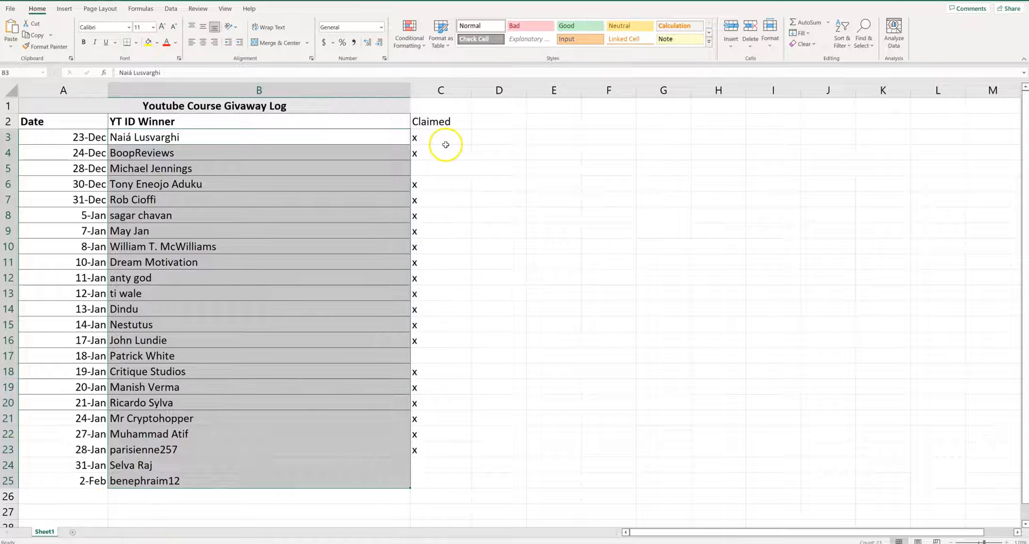
left_click_drag(443, 137, 463, 480)
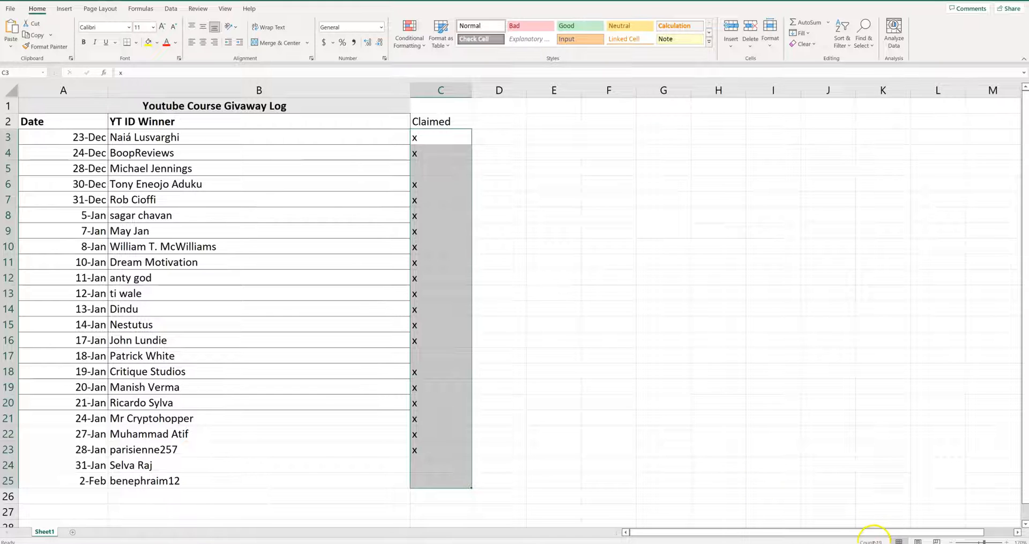
left_click(525, 289)
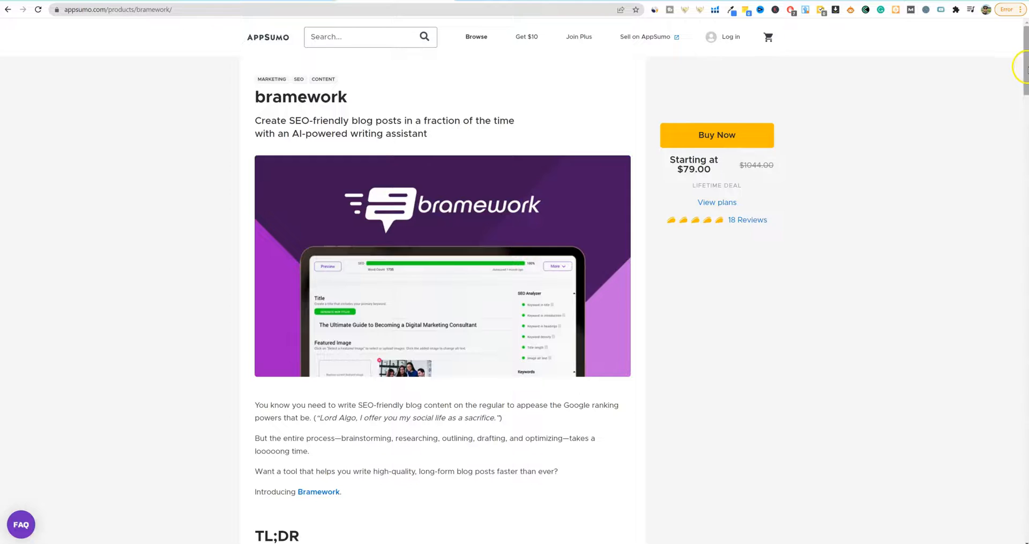
Examine the prices, monthly word limits and user allowances of License Tiers 1 to 3 on Bramework's AppSumo page
scroll(1025, 111, "down", 2)
left_click_drag(1025, 111, 1010, 462)
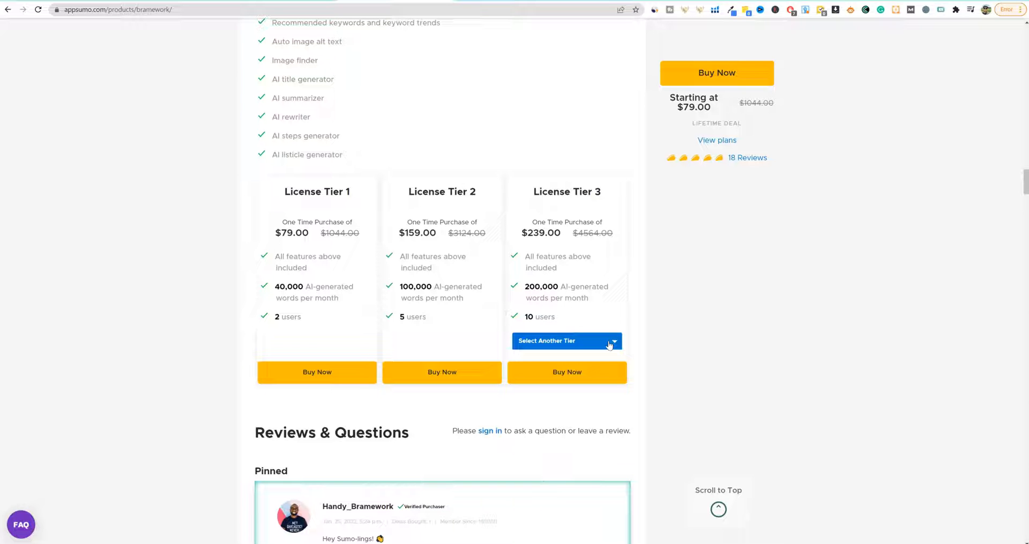
left_click(594, 337)
left_click(405, 223)
left_click_drag(438, 225, 456, 321)
left_click_drag(405, 191, 466, 325)
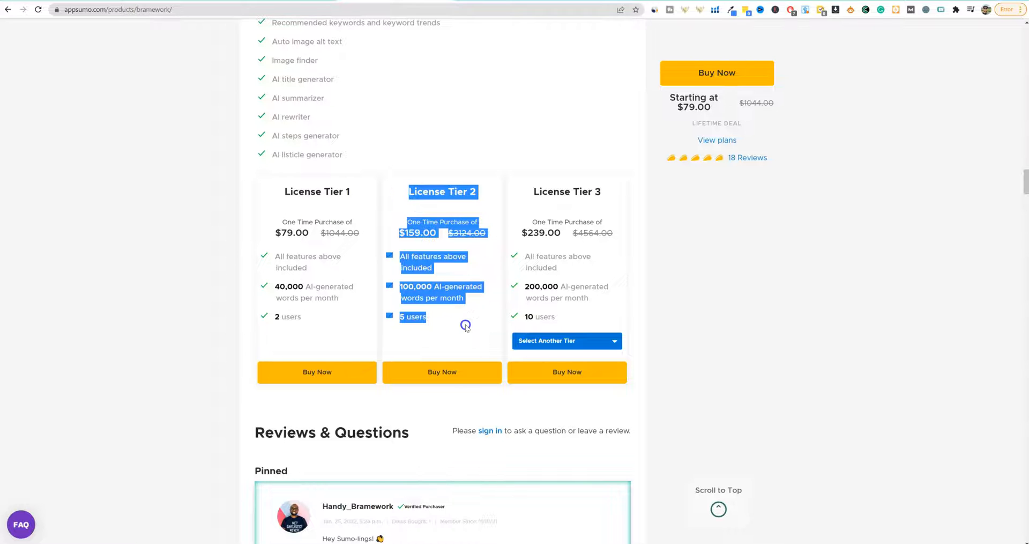
left_click(441, 200)
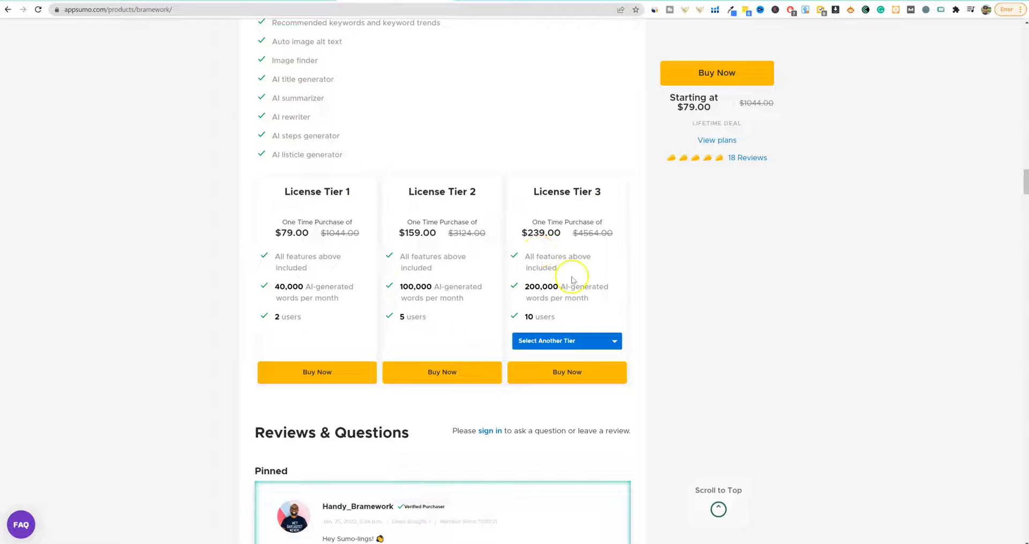
scroll(570, 281, "down", 4)
scroll(574, 287, "up", 4)
scroll(572, 282, "up", 3)
scroll(572, 281, "down", 1)
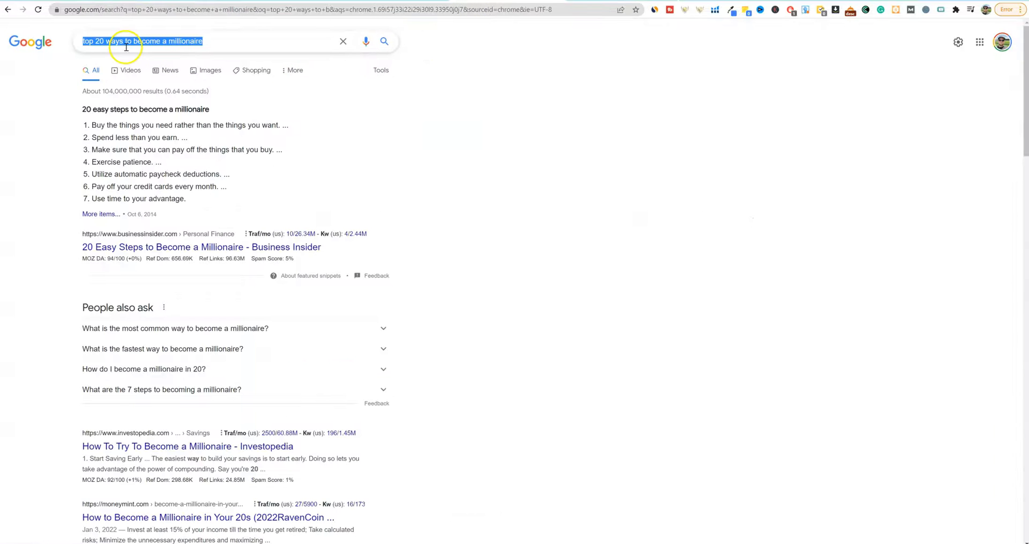
Review Bramework's Keyword Analyzer metrics, keyword ideas, top questions and ranking posts for "ways to become a millionaire"
triple_click(83, 41)
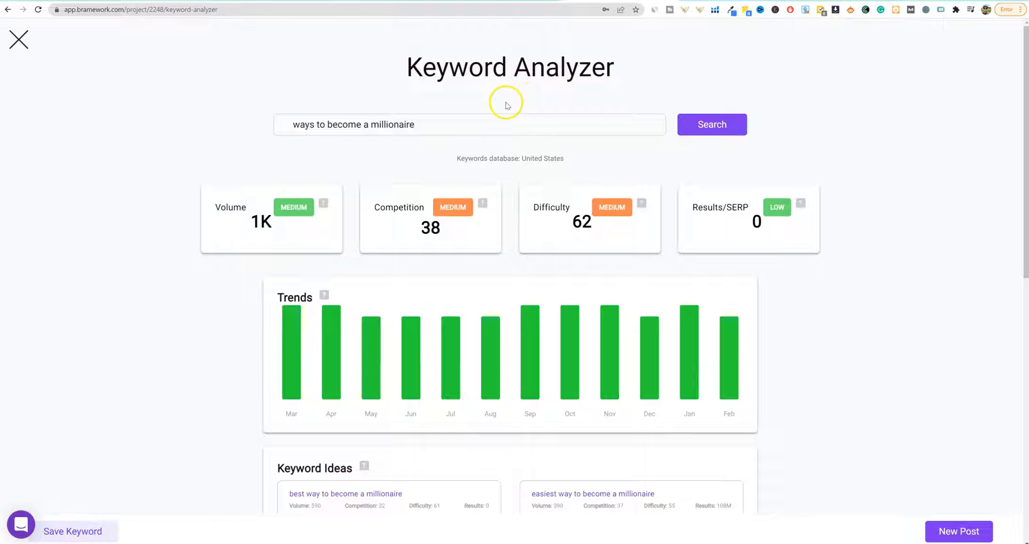
left_click_drag(293, 125, 420, 126)
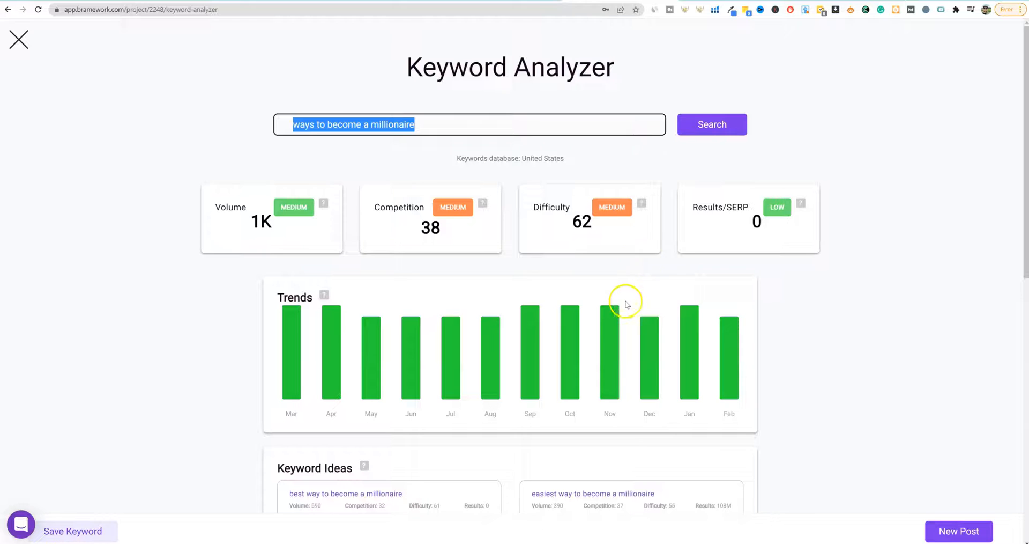
scroll(626, 304, "down", 6)
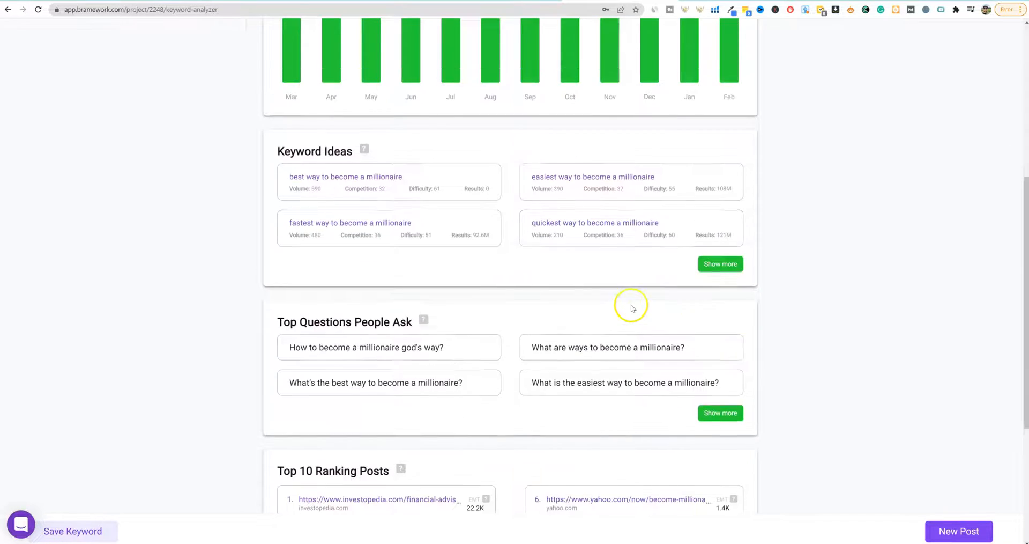
scroll(631, 303, "up", 3)
scroll(631, 303, "down", 3)
scroll(469, 378, "down", 5)
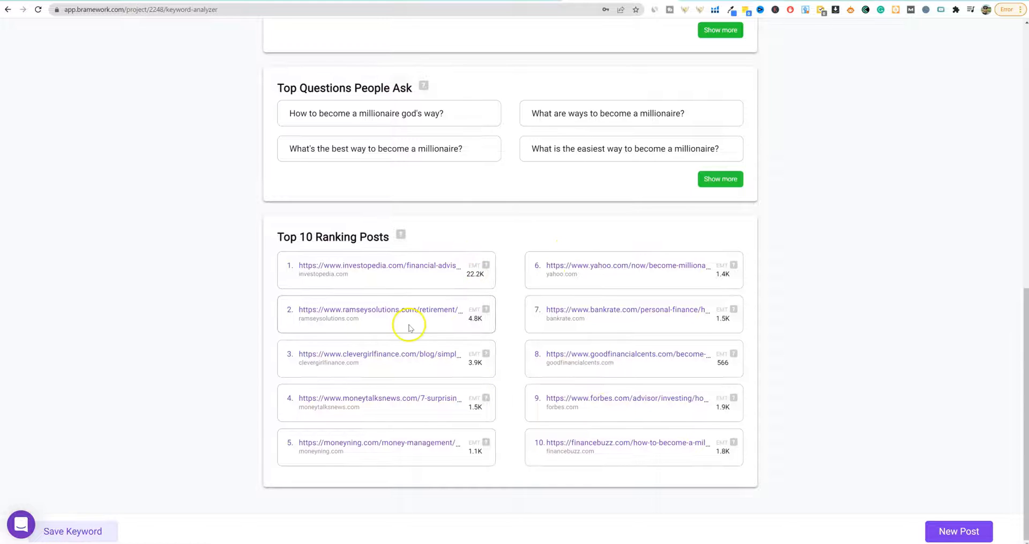
scroll(719, 416, "up", 5)
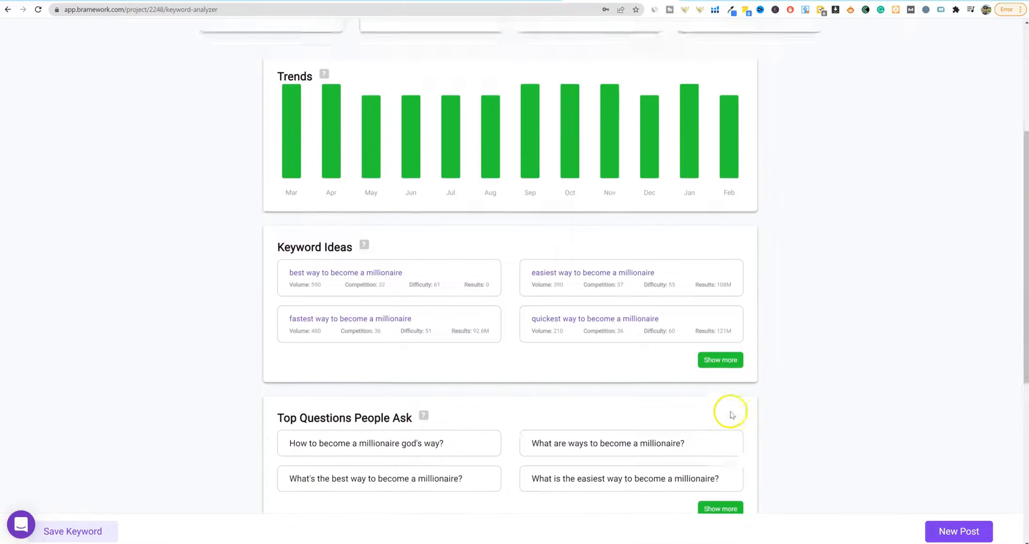
scroll(732, 414, "up", 4)
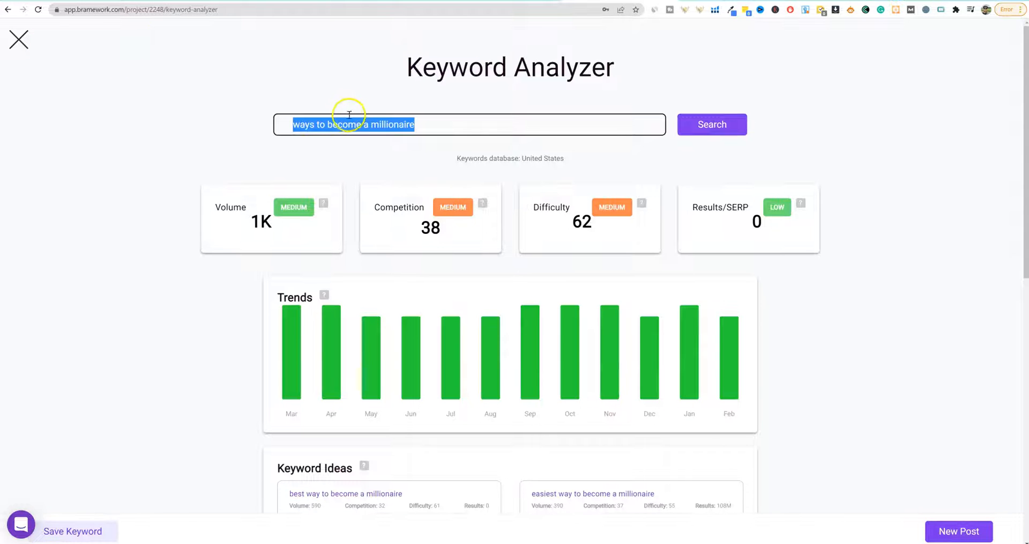
left_click(538, 126)
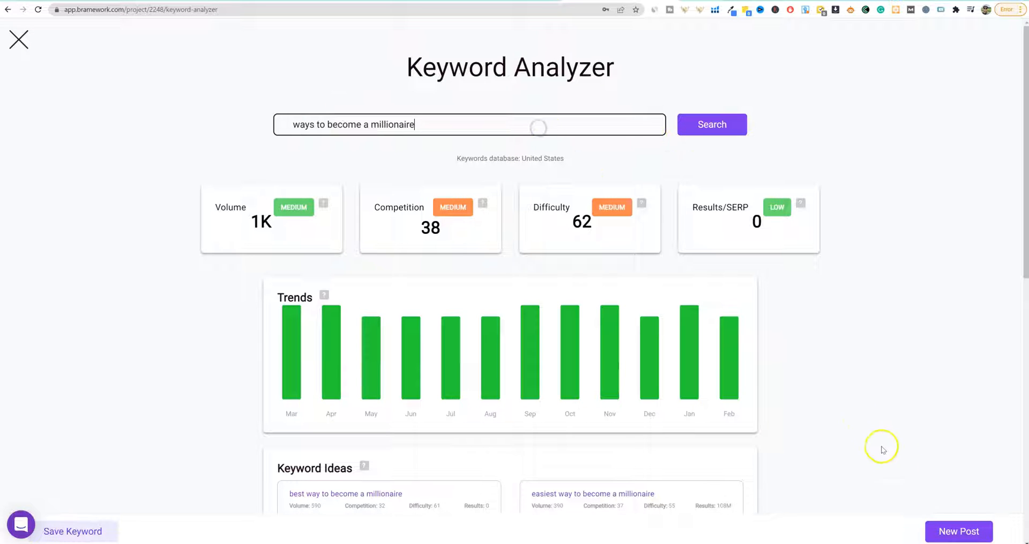
Create a post with suggested keywords "self made millionaire", "what's the best way to become a millionaire?" and "what is the easiest way to become a millionaire?"
left_click(953, 532)
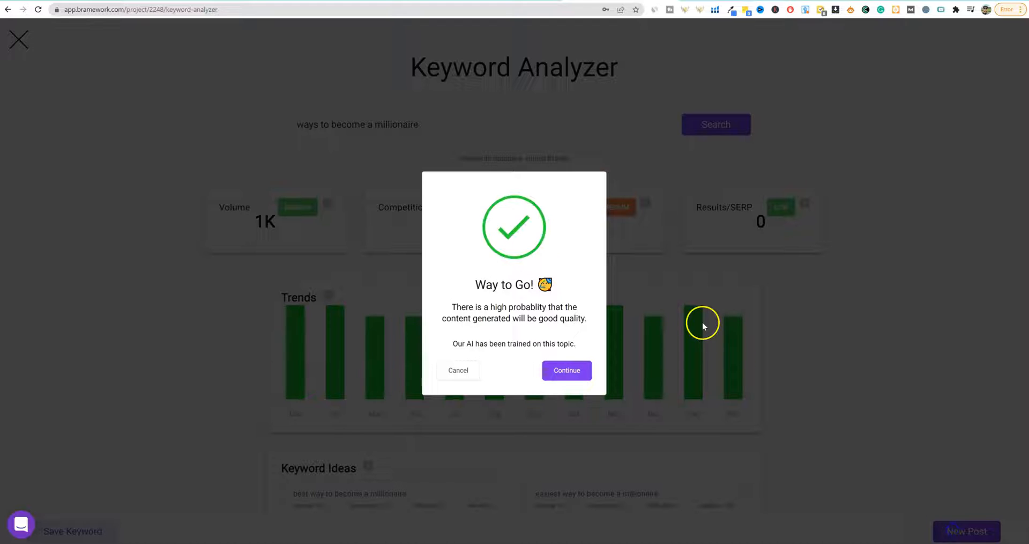
left_click(568, 375)
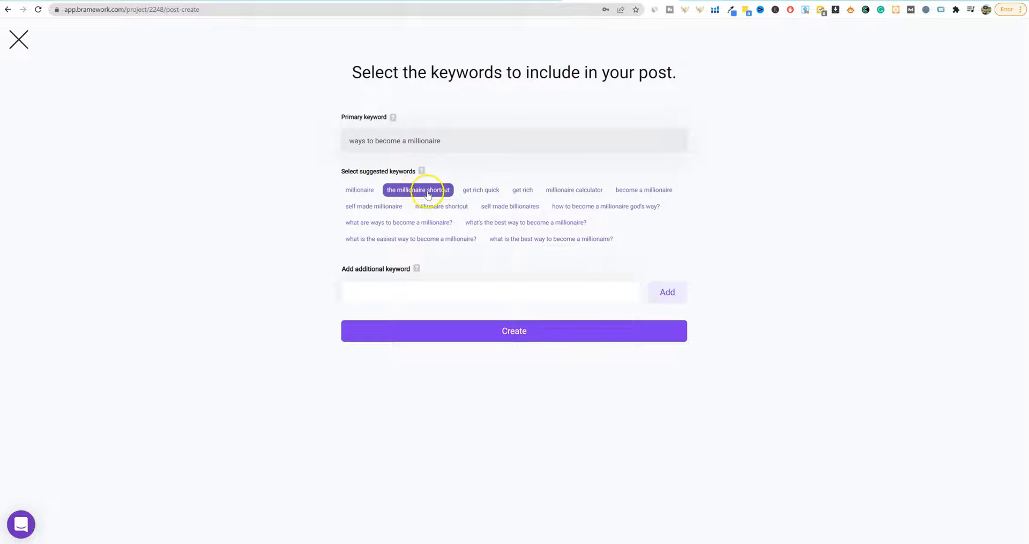
left_click(372, 209)
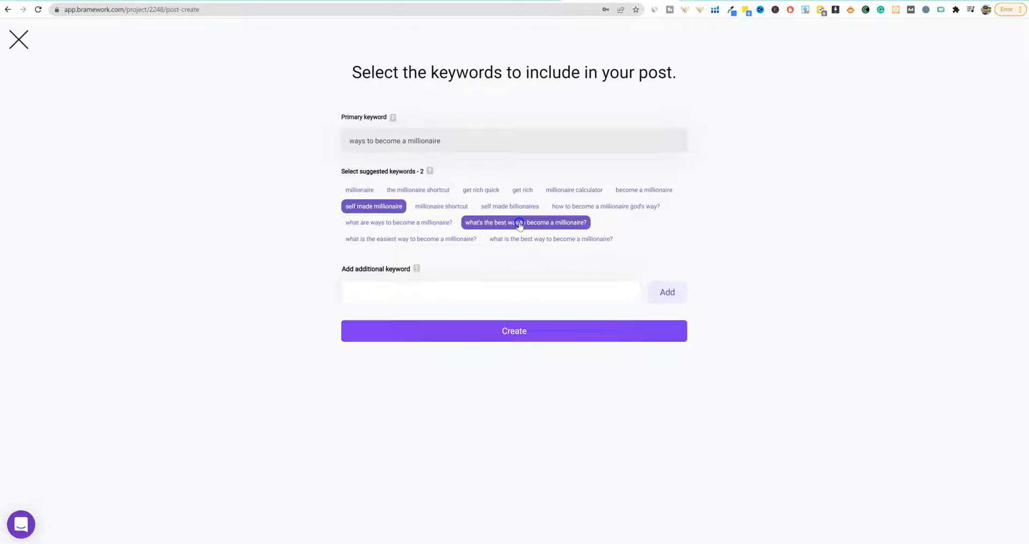
left_click(448, 244)
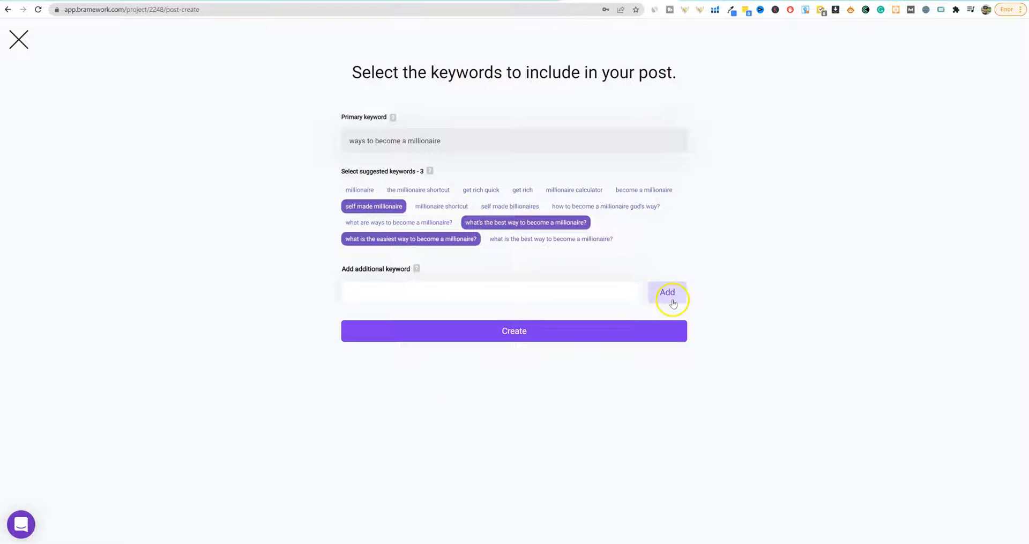
left_click(583, 344)
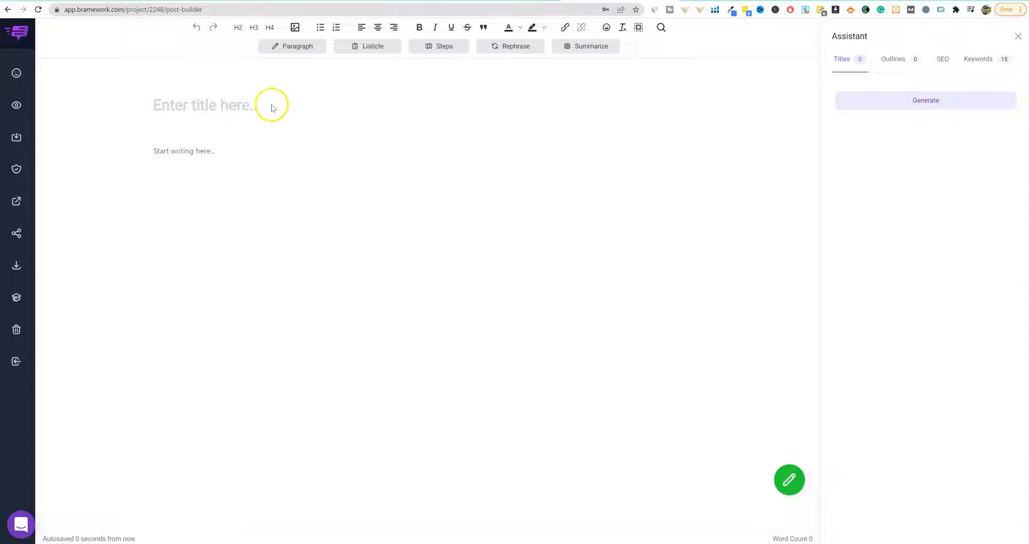
Copy the Google search phrase "top 20 ways to become a millionaire" into the post's title
left_click(242, 113)
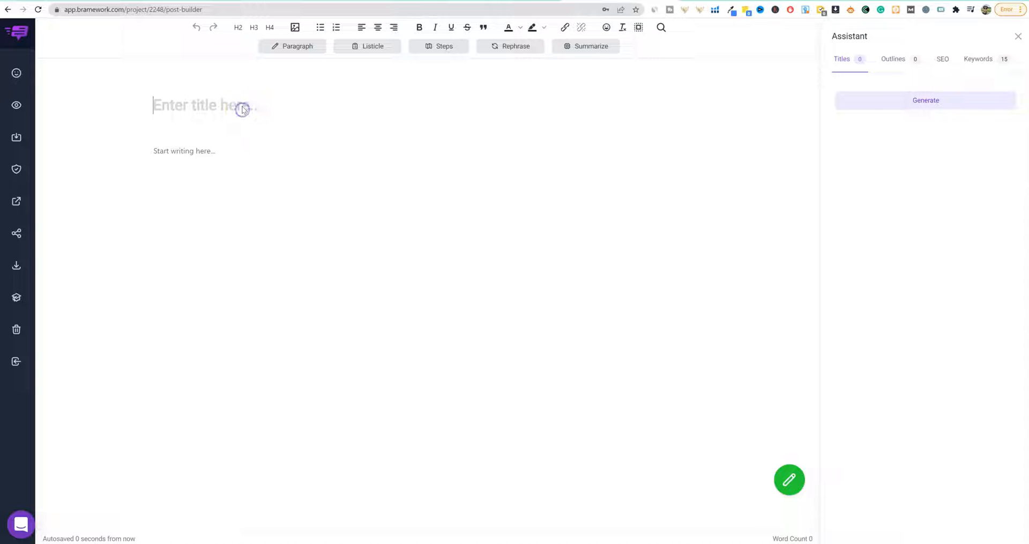
left_click(230, 1)
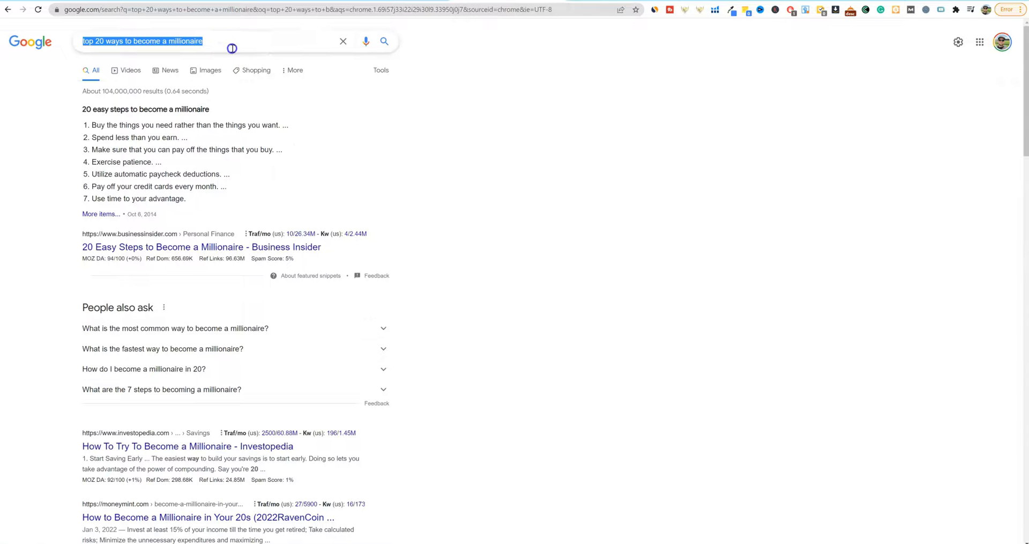
left_click(227, 43)
left_click_drag(195, 35, 77, 40)
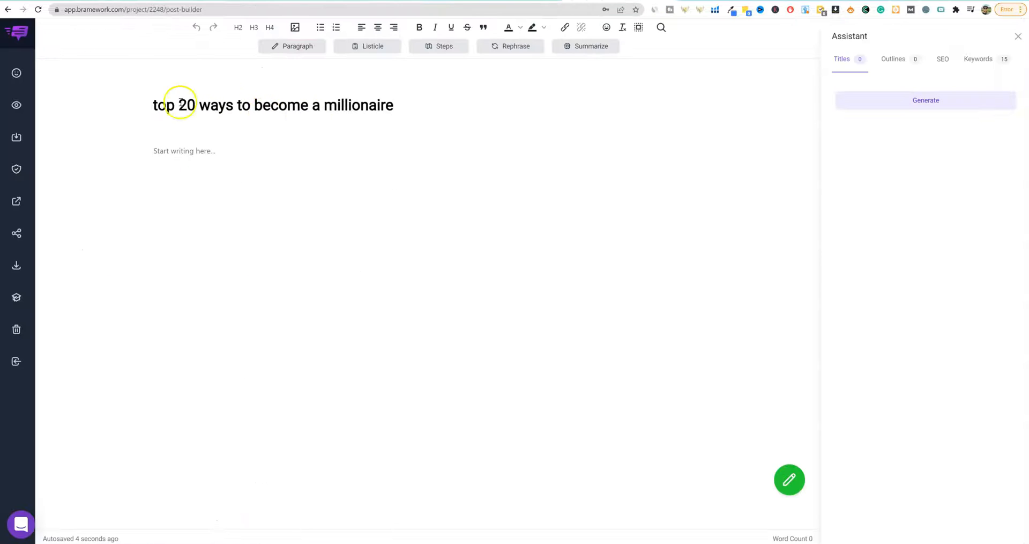
Capitalize the post title's words so it reads "Top 20 Ways to Become a Millionaire"
left_click(156, 105)
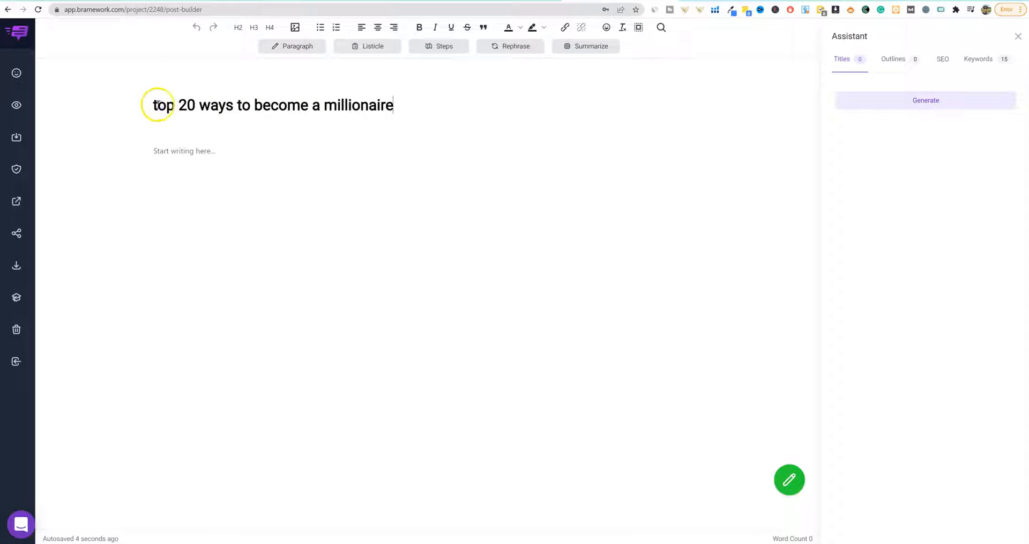
key("Delete")
type("T")
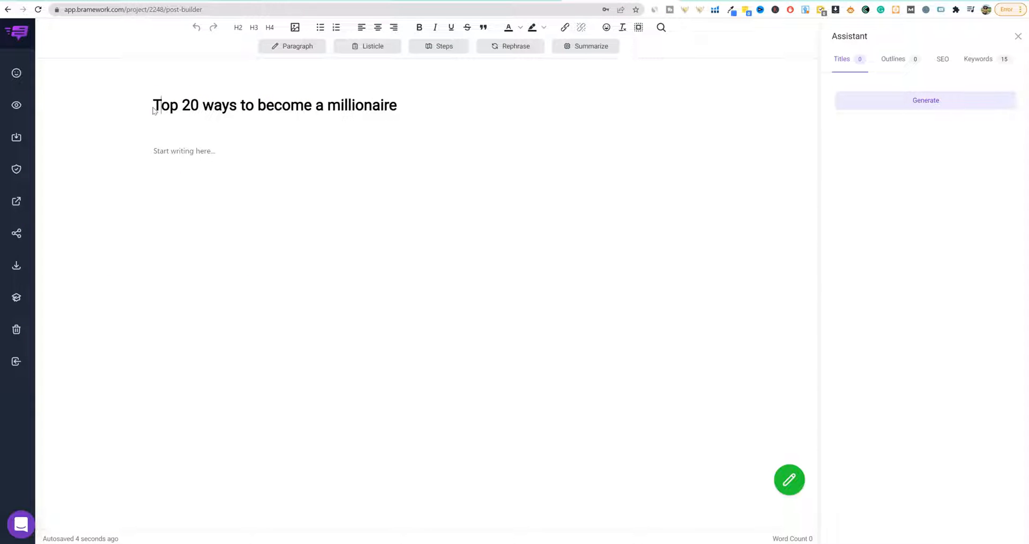
left_click(183, 106)
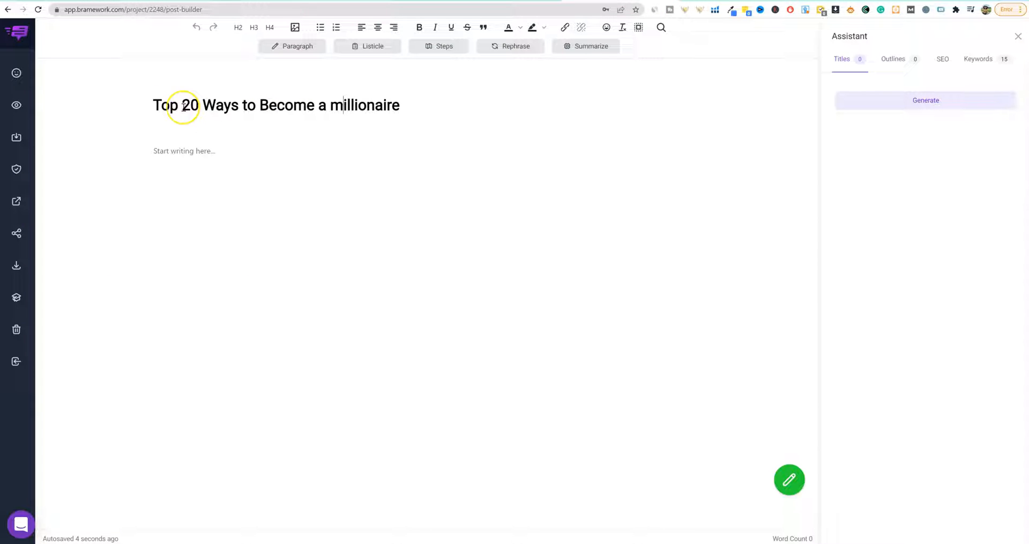
key("BackSpace")
type("M")
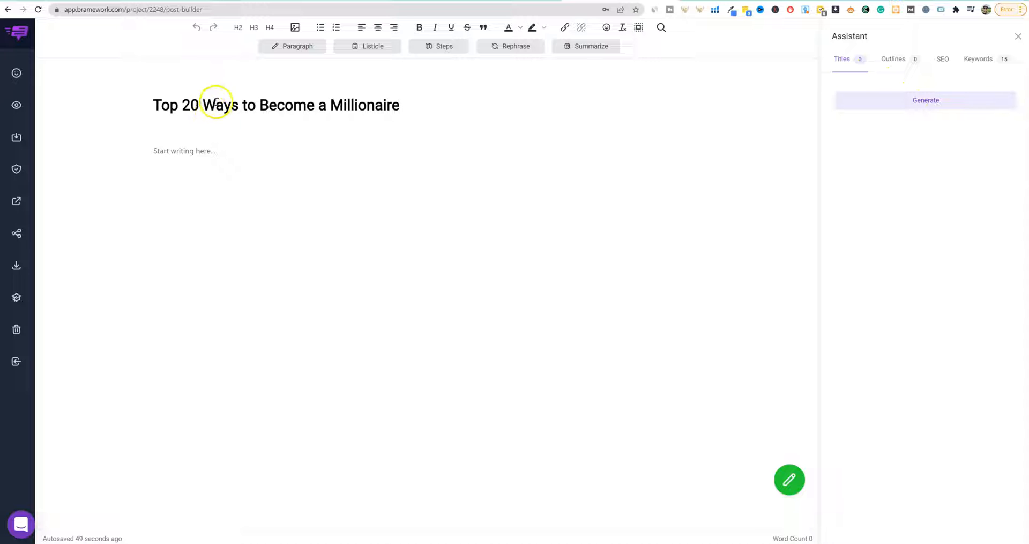
Generate an outline for the post with the Assistant and insert it into the post body
left_click(892, 60)
left_click(915, 100)
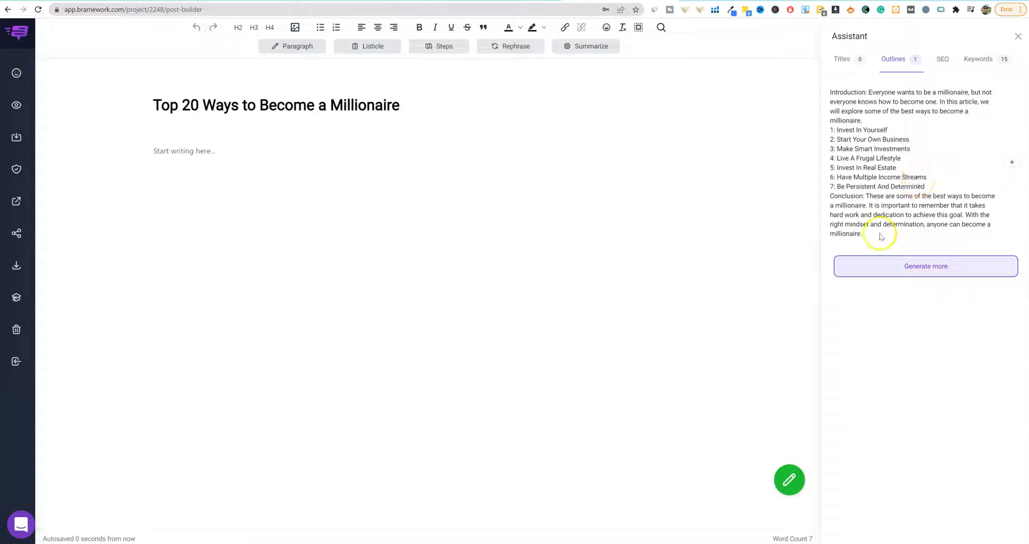
left_click(937, 275)
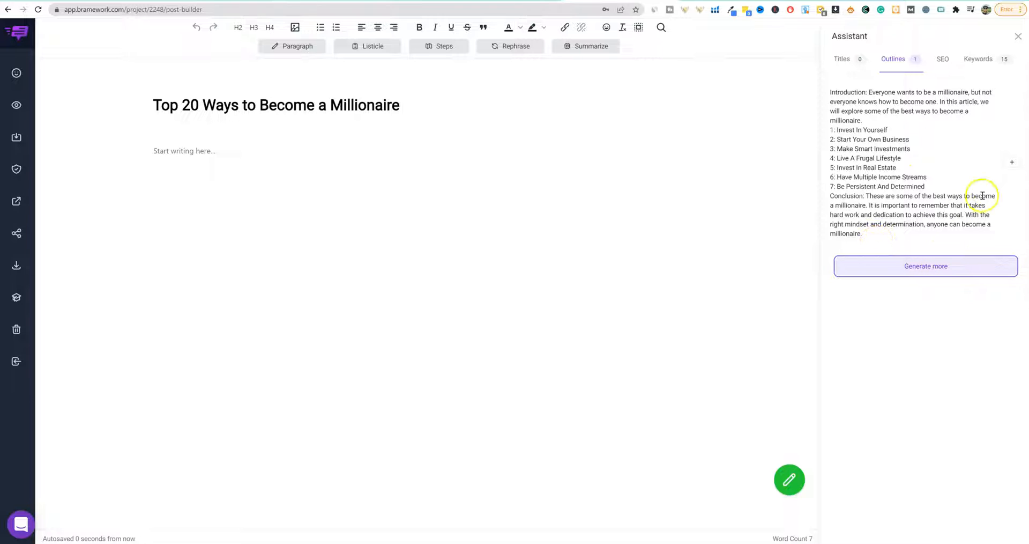
left_click(1012, 163)
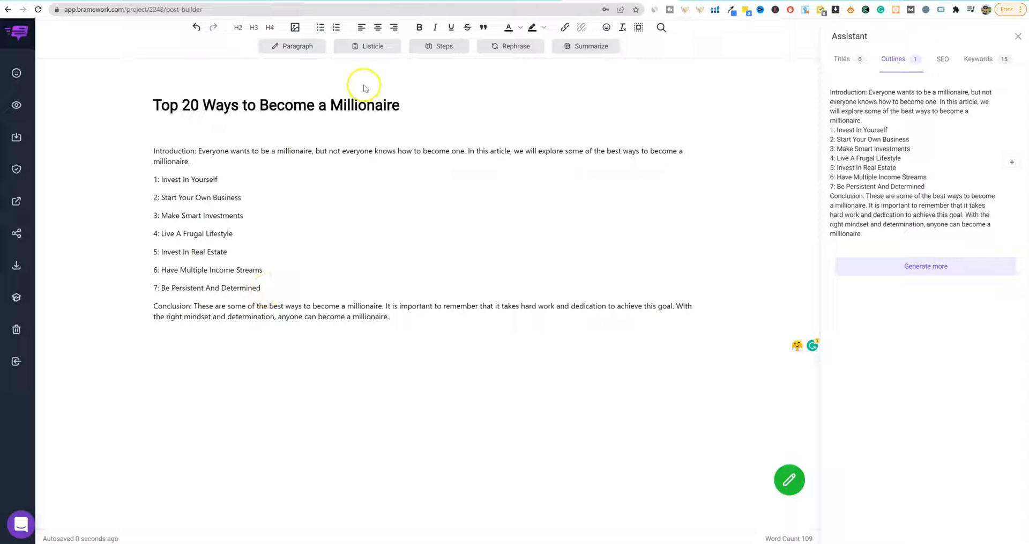
Open Business Insider's "20 easy steps to become a millionaire" article from the Google results and decline its news alerts
left_click(474, 1)
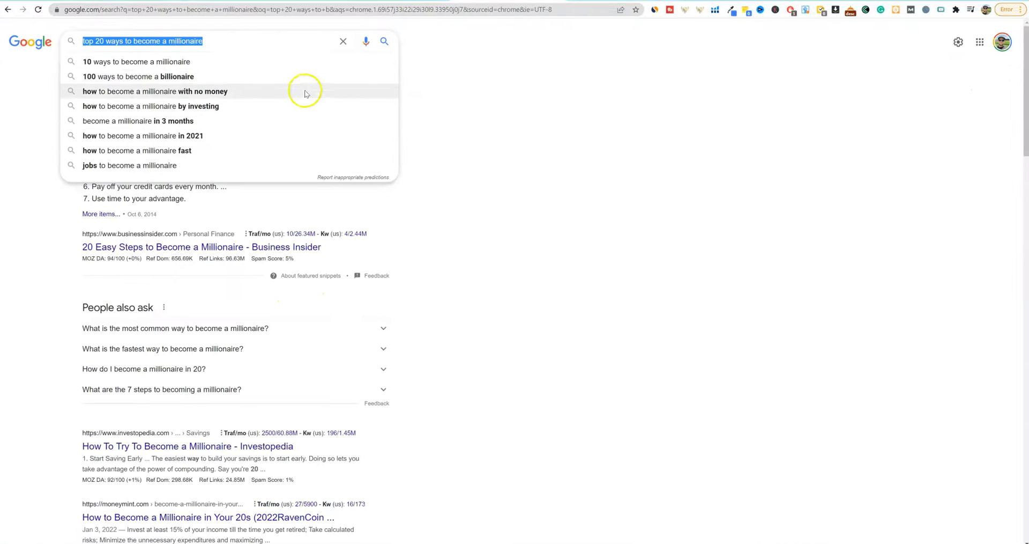
left_click(448, 108)
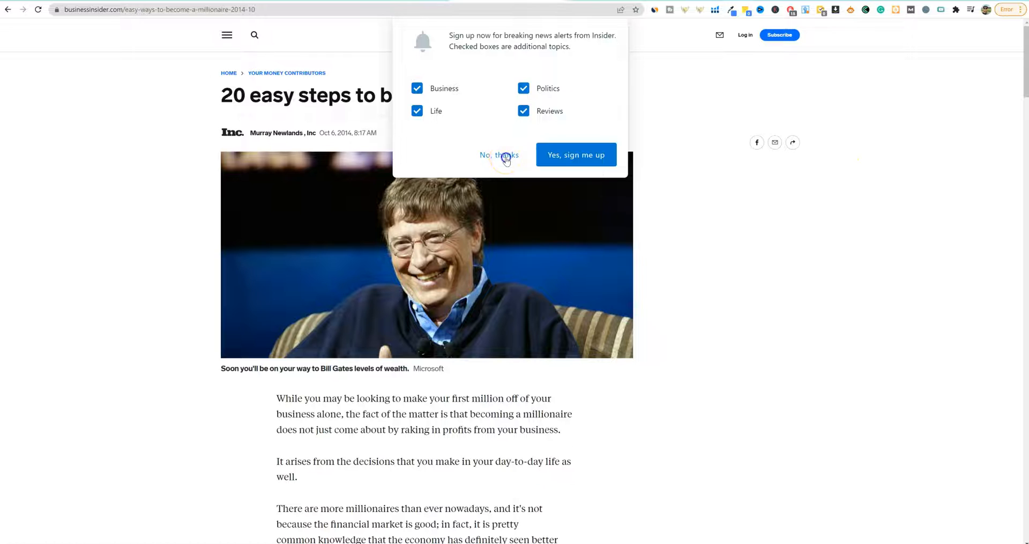
left_click(504, 155)
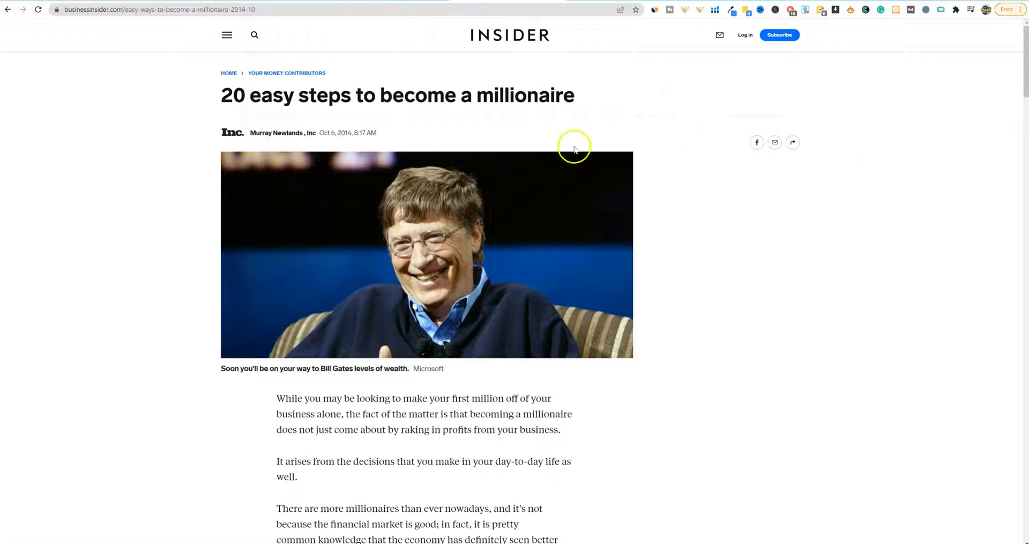
scroll(687, 336, "down", 5)
scroll(692, 330, "up", 5)
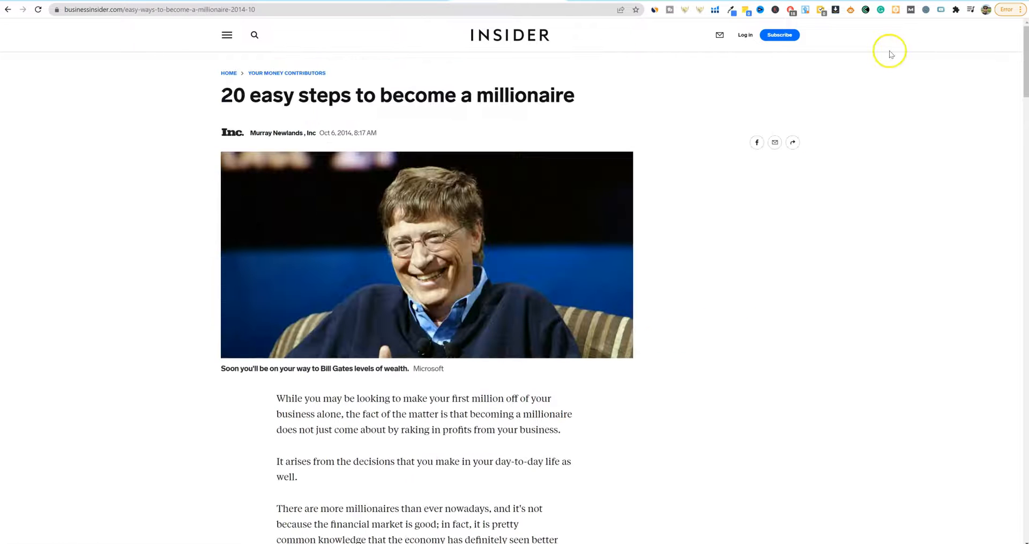
Run SEO Minion's on-page SEO analysis on the article, expand all headings and download the headings list
left_click(853, 10)
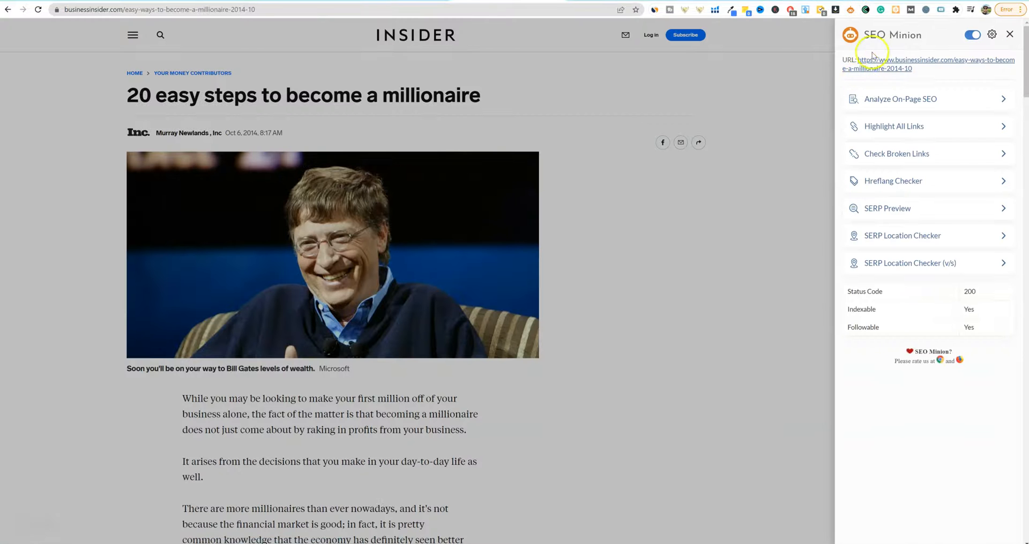
left_click(892, 99)
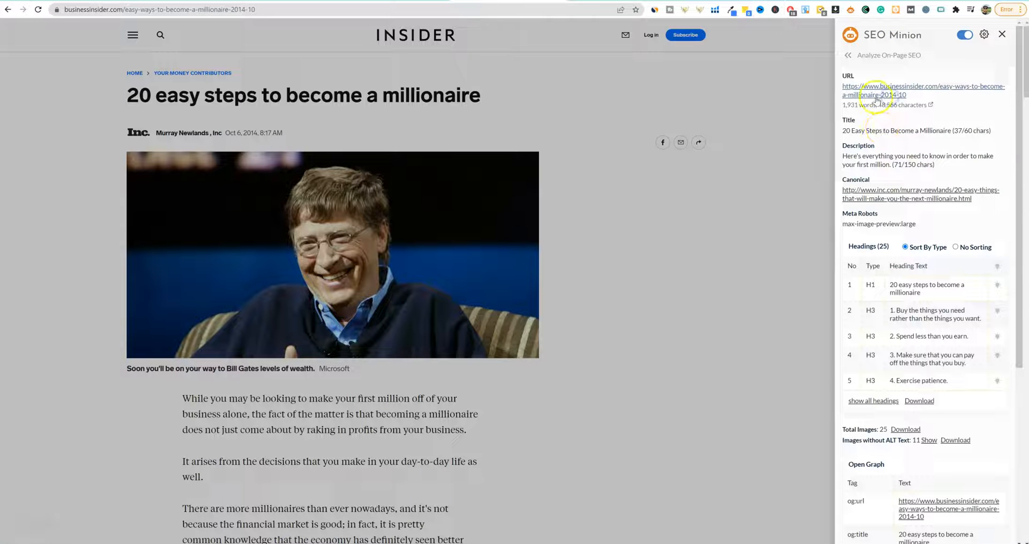
left_click(878, 400)
scroll(899, 399, "down", 5)
scroll(899, 402, "down", 7)
scroll(900, 413, "up", 3)
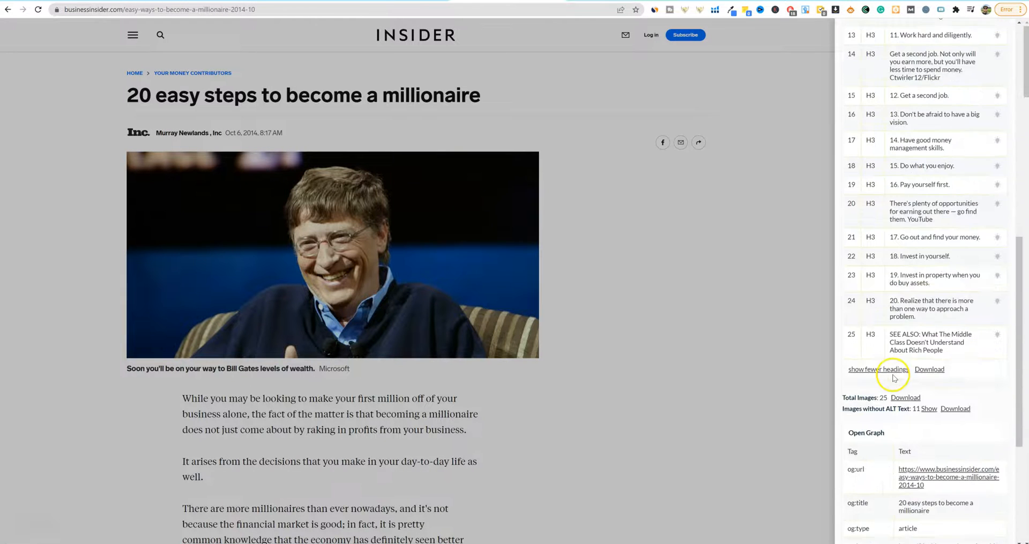
left_click(928, 371)
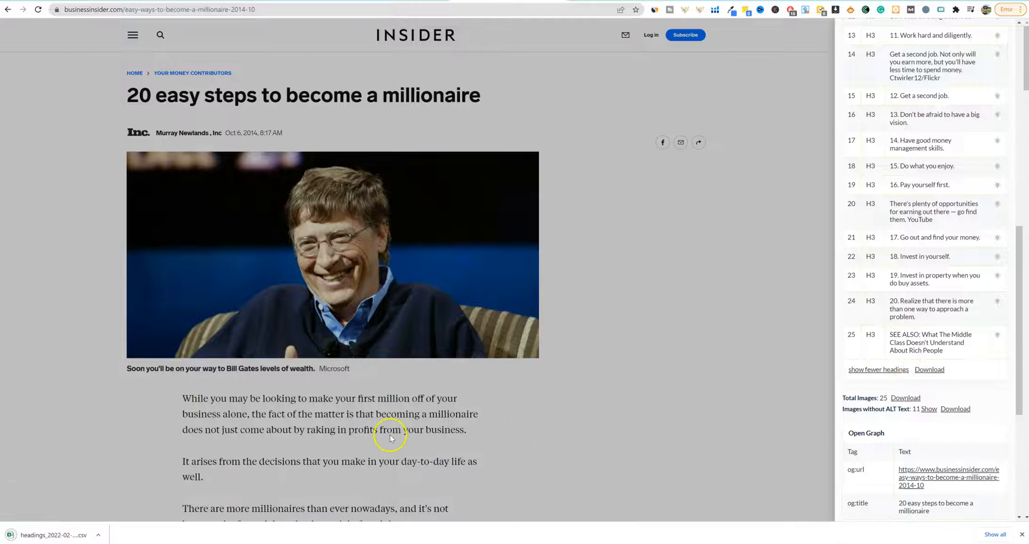
Open the downloaded headings CSV in Excel, dismiss the data loss warning for good and fit column C to its text
left_click(72, 535)
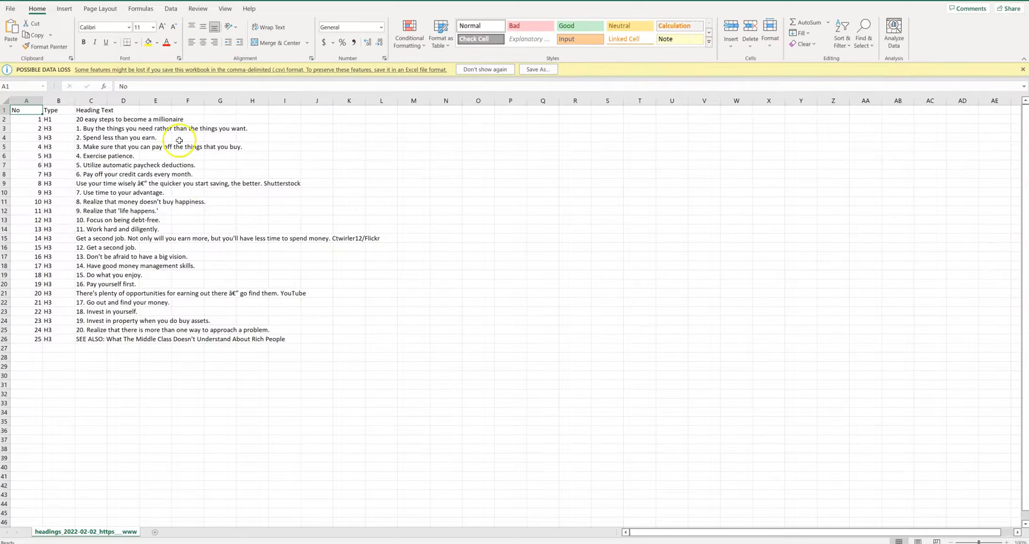
left_click(491, 70)
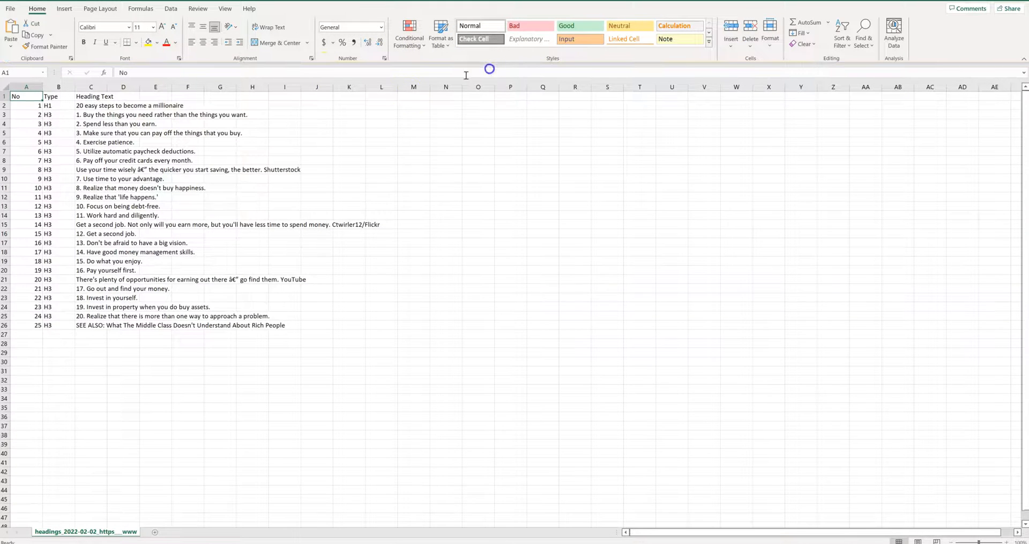
double_click(110, 88)
left_click_drag(263, 141, 263, 151)
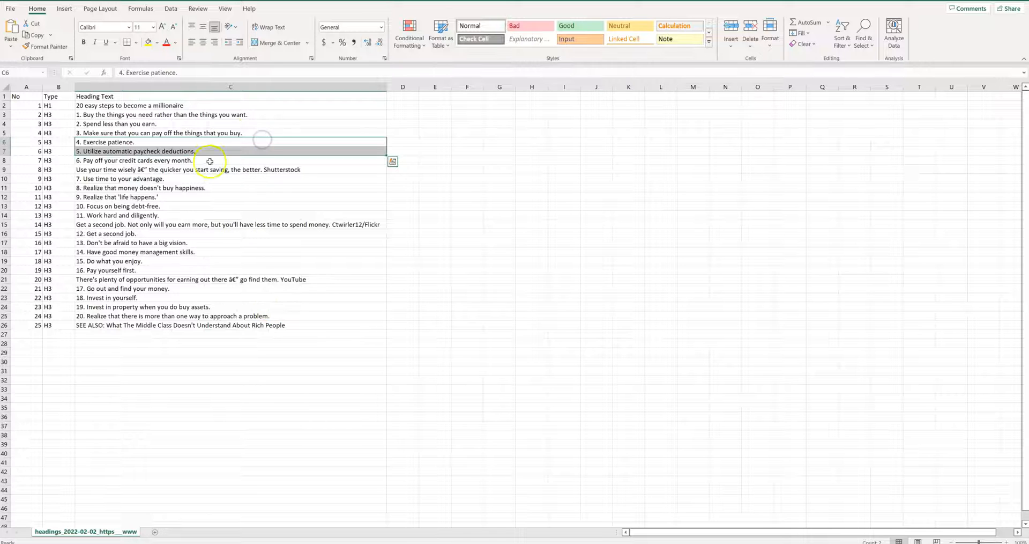
Move headings 1 "Buy the things you need", 4 "Exercise patience" and 7 "Use time to your advantage" across into column D
left_click(169, 123)
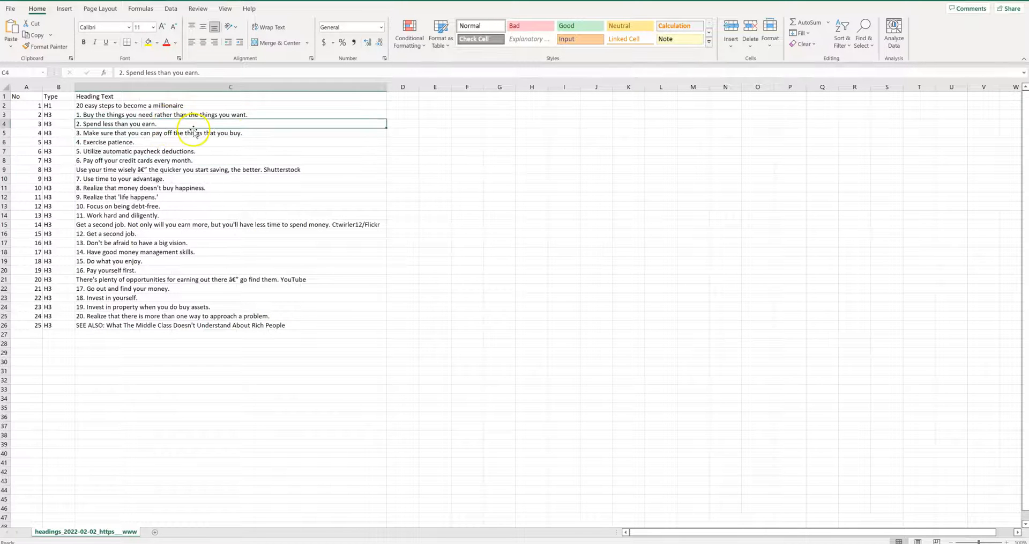
left_click(187, 115)
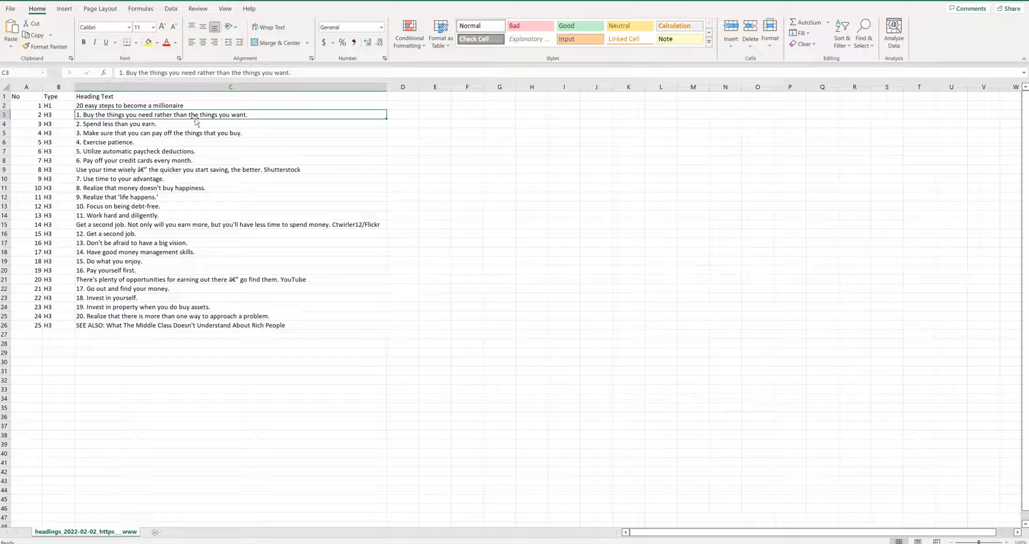
left_click_drag(386, 113, 399, 114)
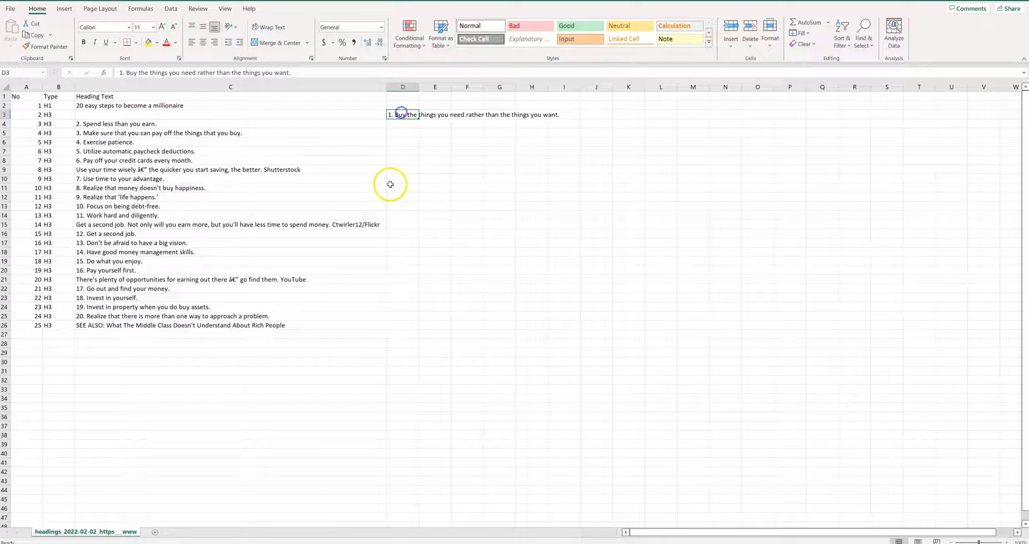
left_click(137, 143)
left_click_drag(141, 148, 400, 143)
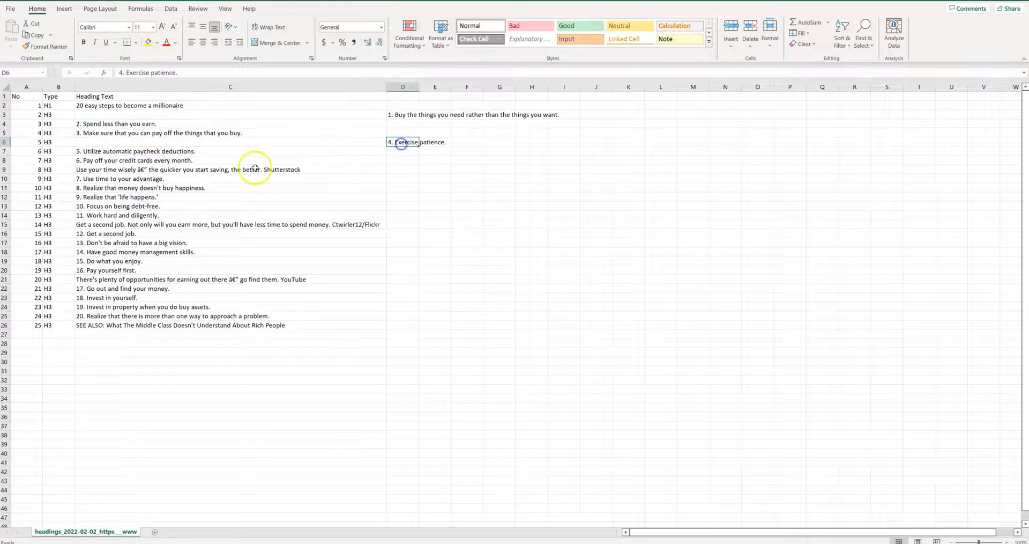
left_click(142, 179)
left_click_drag(143, 183, 410, 177)
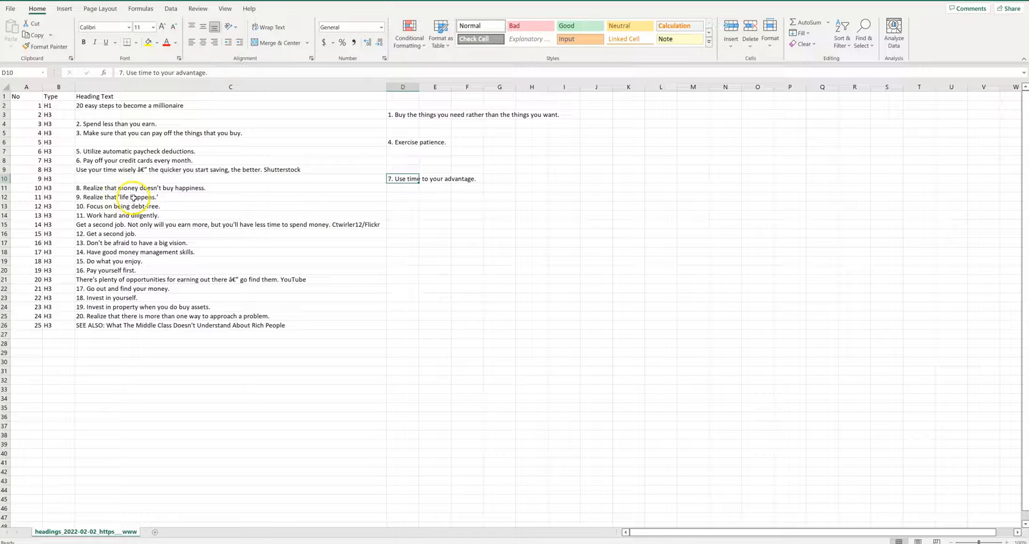
Move headings 8 (money doesn't buy happiness), 10 (being debt-free) and 14 (money management skills) from column C into column D
left_click(179, 187)
left_click_drag(177, 192, 411, 191)
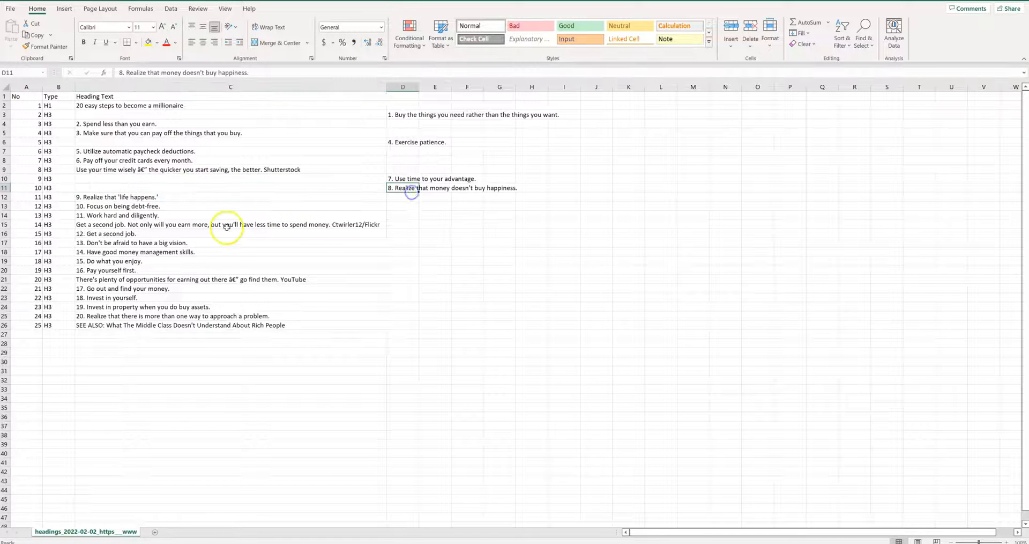
left_click(162, 207)
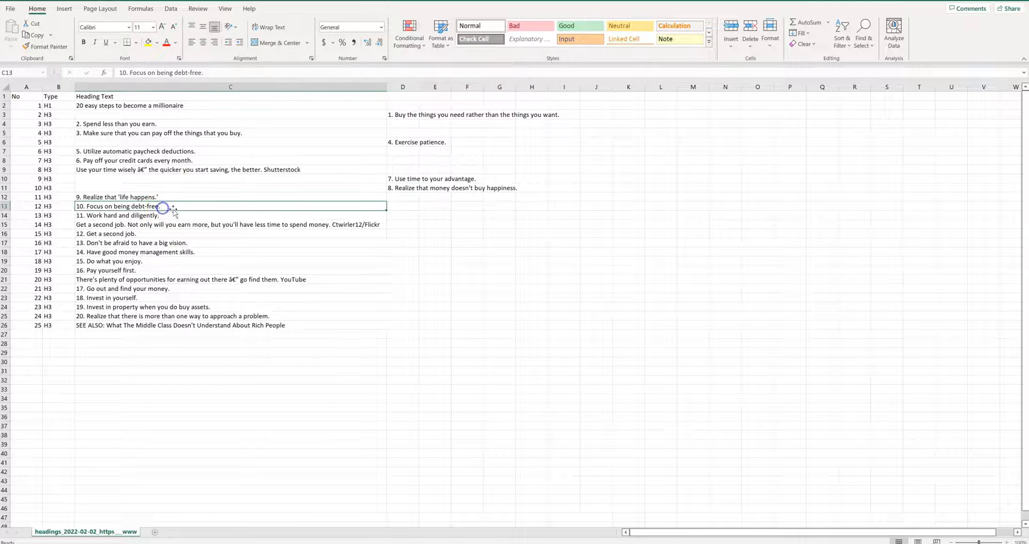
left_click_drag(174, 210, 407, 205)
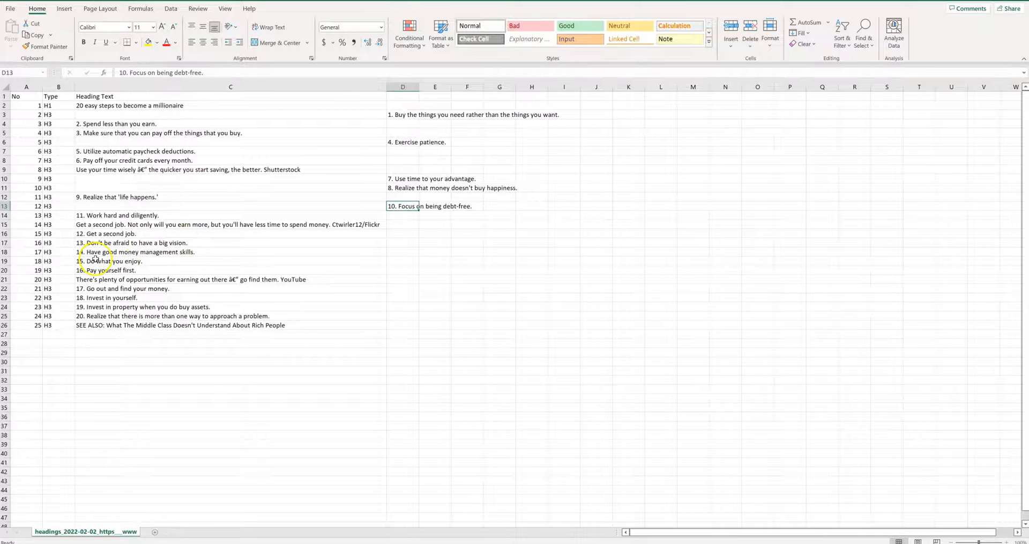
left_click(170, 253)
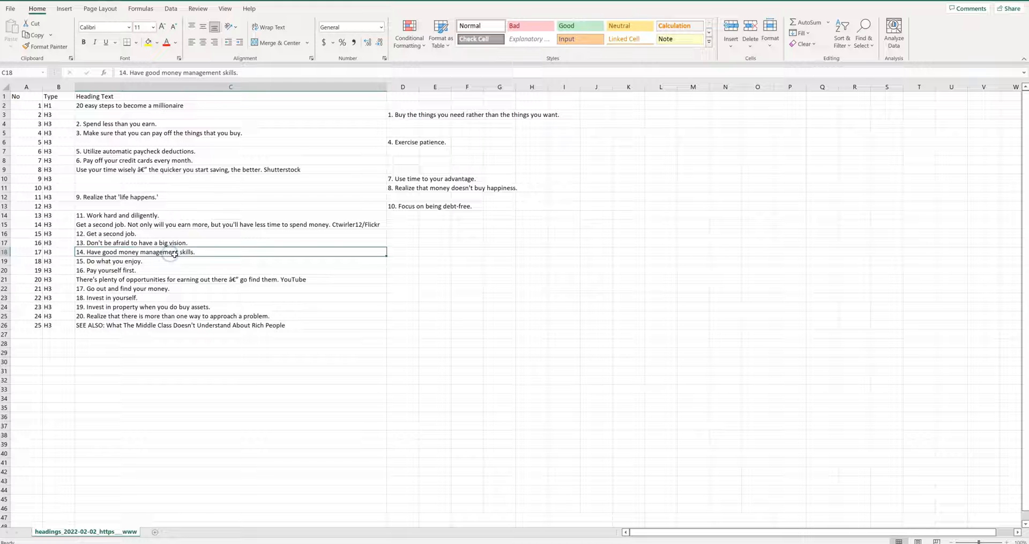
left_click_drag(176, 259, 412, 254)
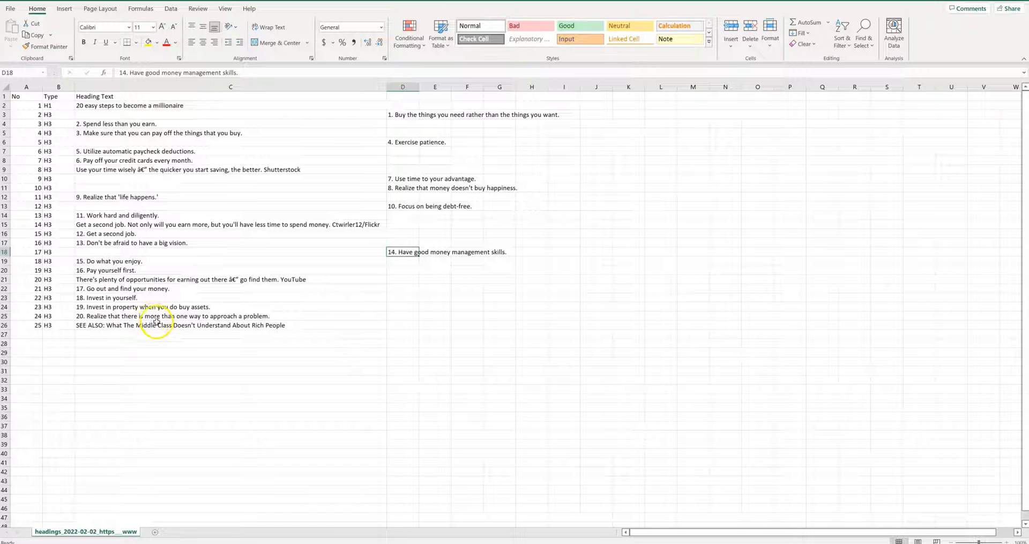
Move headings 18 "Invest in yourself", 19 on investing in property and 20 on approaching a problem from column C into column D
left_click(153, 298)
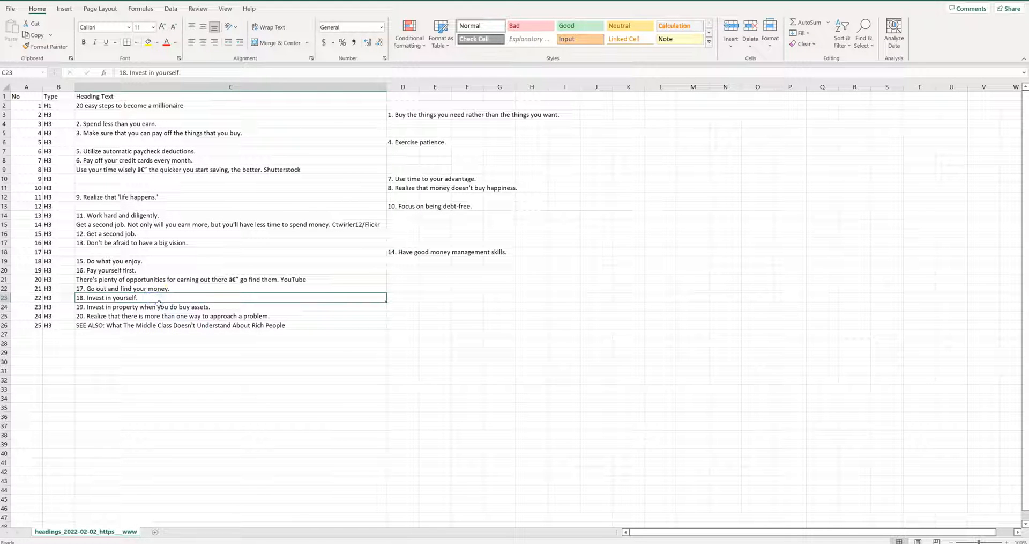
left_click_drag(161, 302, 402, 298)
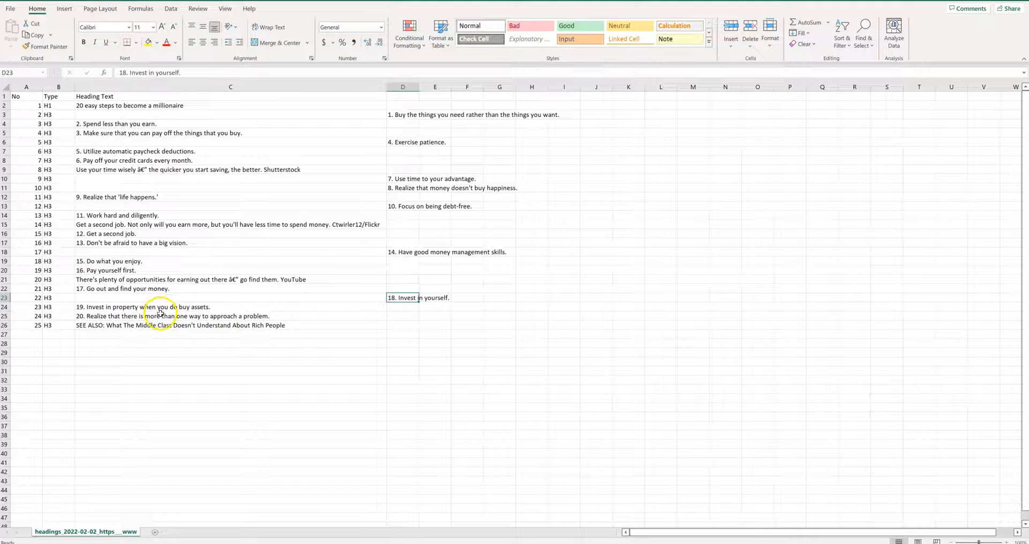
left_click(180, 307)
left_click_drag(183, 308, 402, 307)
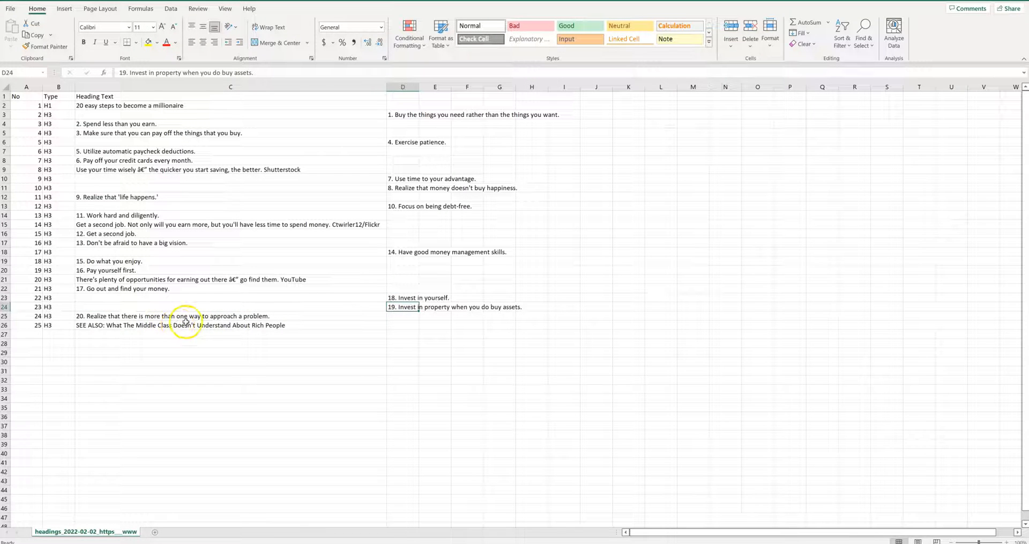
left_click(209, 316)
left_click_drag(210, 320, 403, 317)
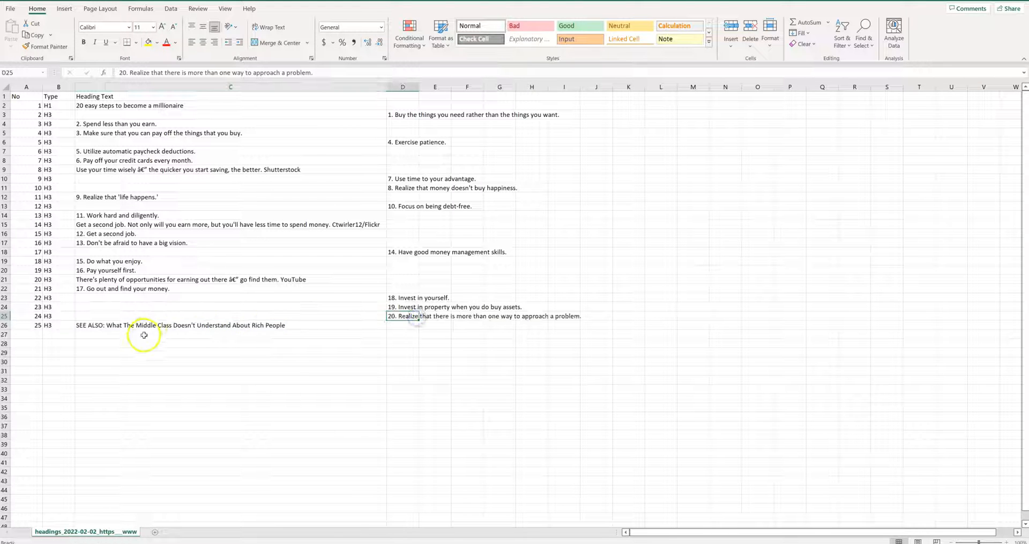
Count the headings in column D, and enter 9 in L4 and 7 in L5 to check their sum
left_click_drag(397, 105, 394, 335)
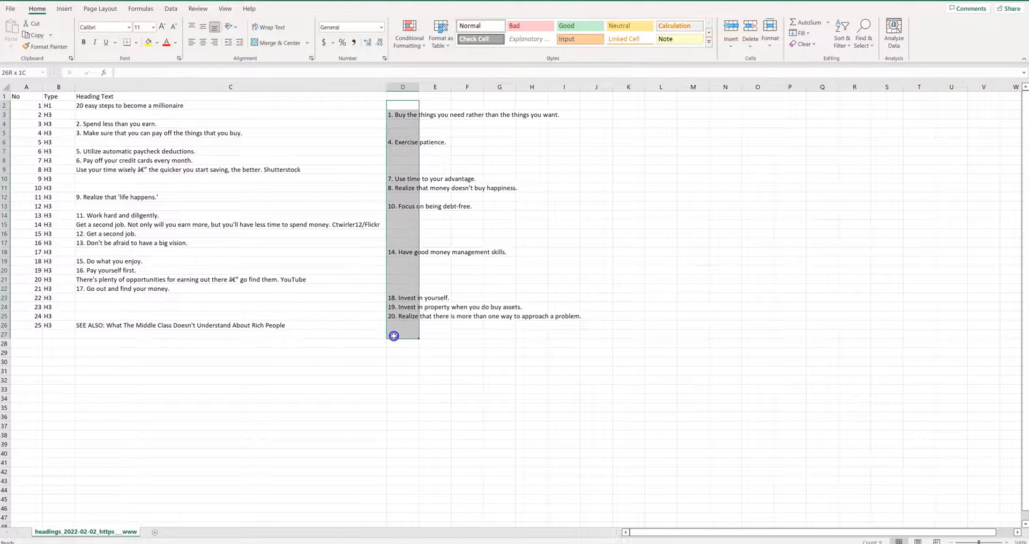
left_click(657, 126)
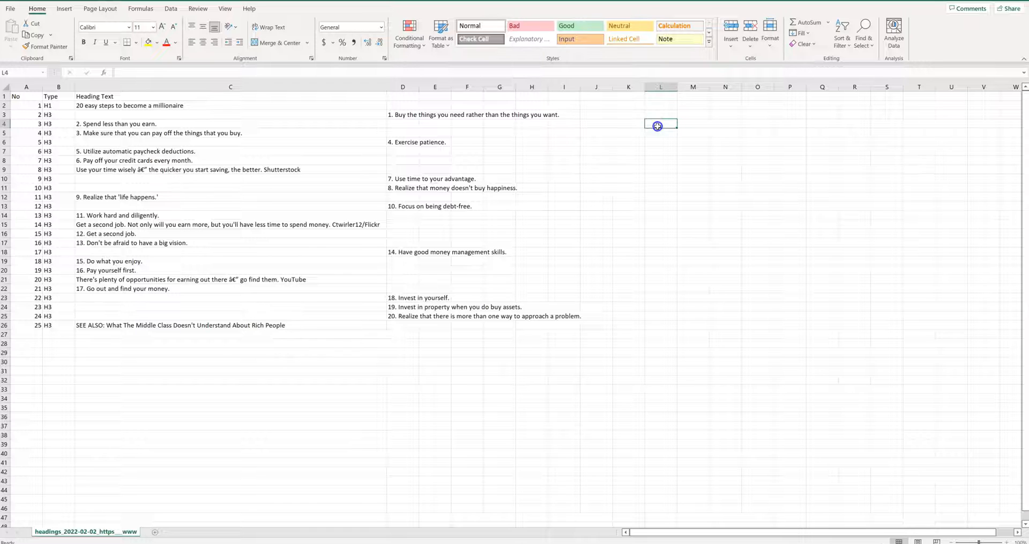
type("9")
key("Return")
type("7")
key("Return")
left_click_drag(661, 123, 662, 132)
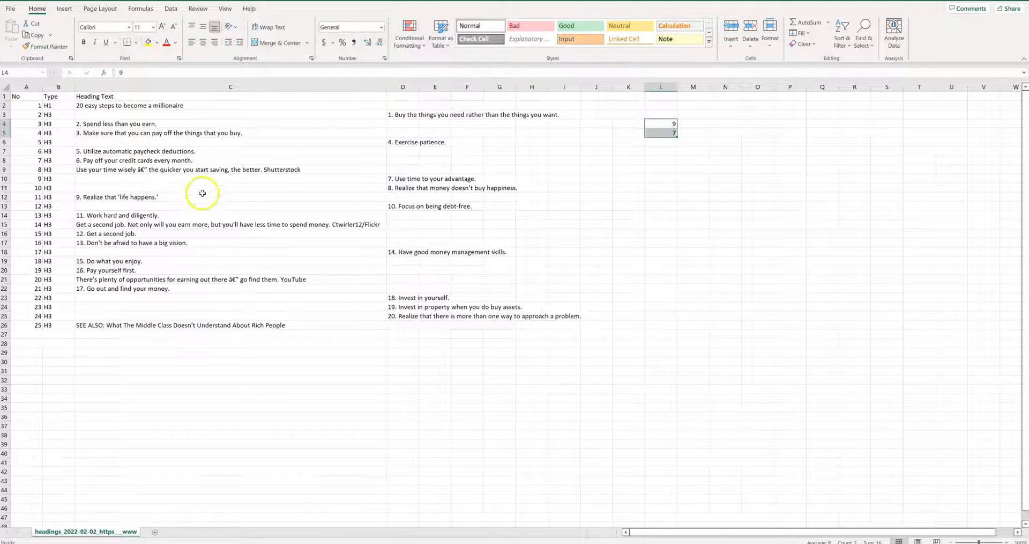
Move headings 2, 3, 11 and 12 from column C into column D, and update the tally in L4 to 13
left_click(165, 125)
left_click_drag(170, 129, 417, 123)
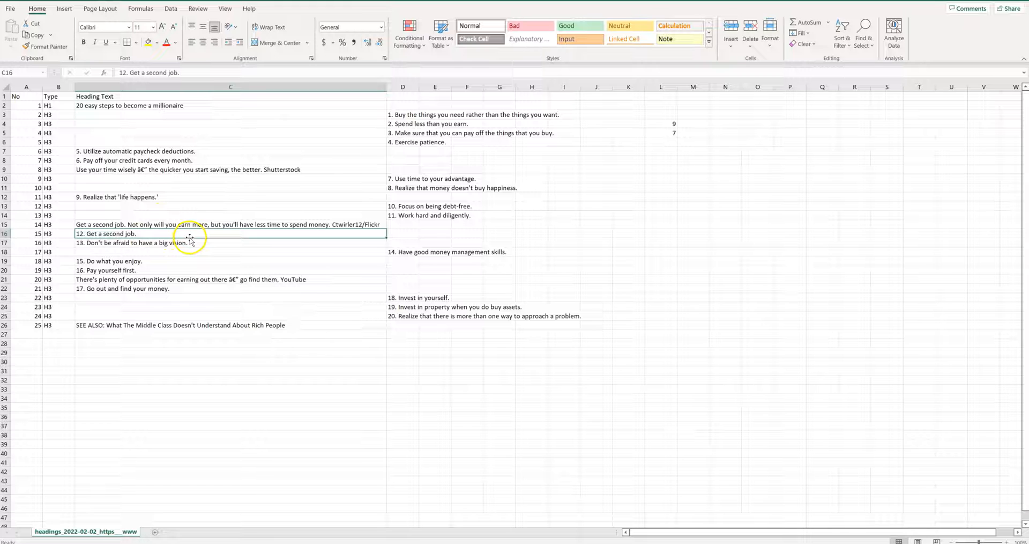
left_click_drag(190, 237, 391, 234)
left_click_drag(406, 111, 408, 298)
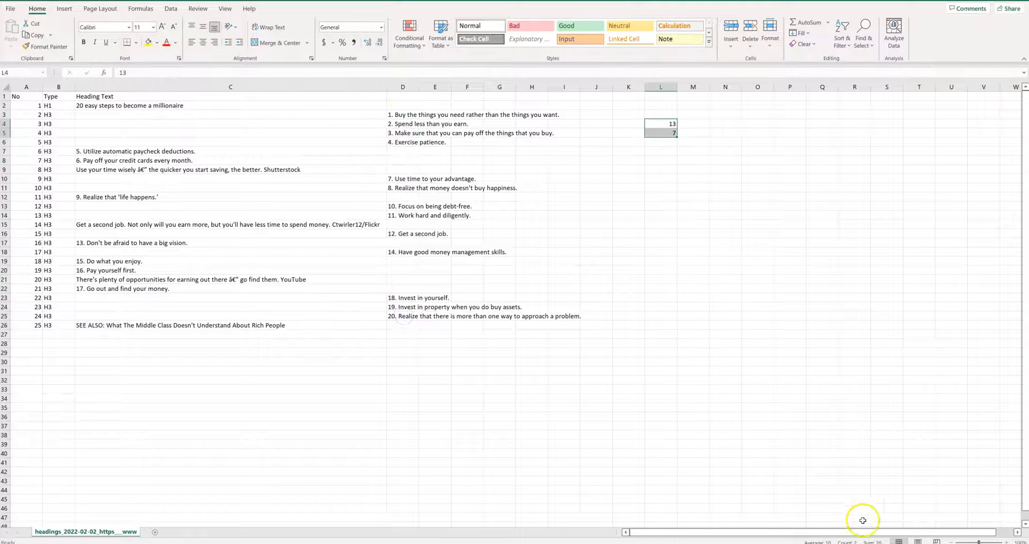
left_click(725, 178)
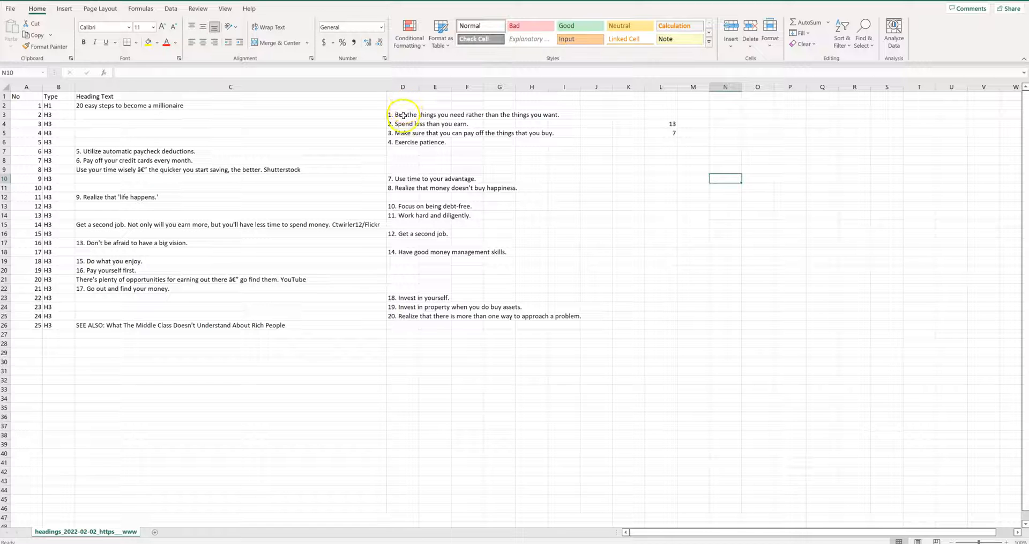
Copy the column D headings from D3 to D26 and paste them into the untitled Notepad document
left_click_drag(404, 114, 410, 322)
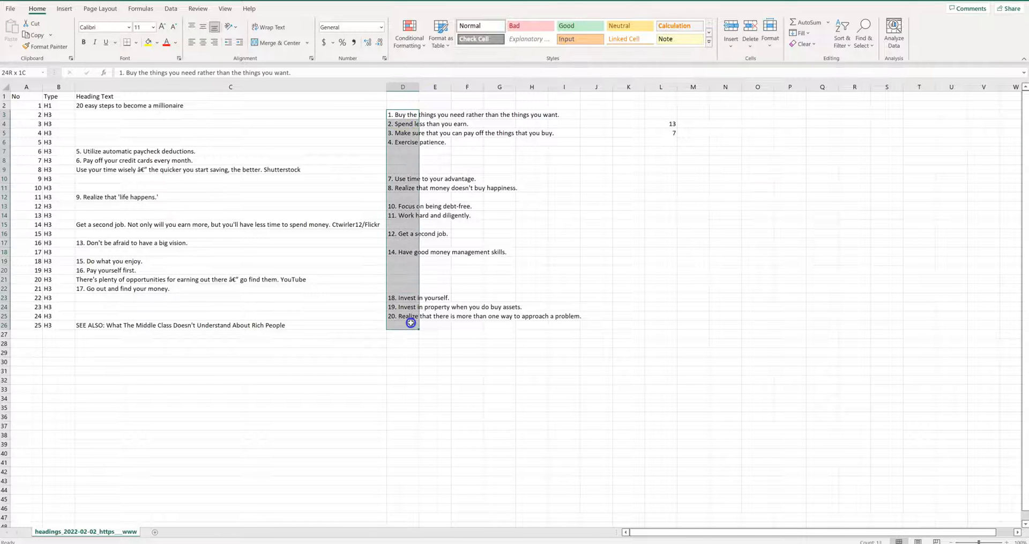
key("ctrl+c")
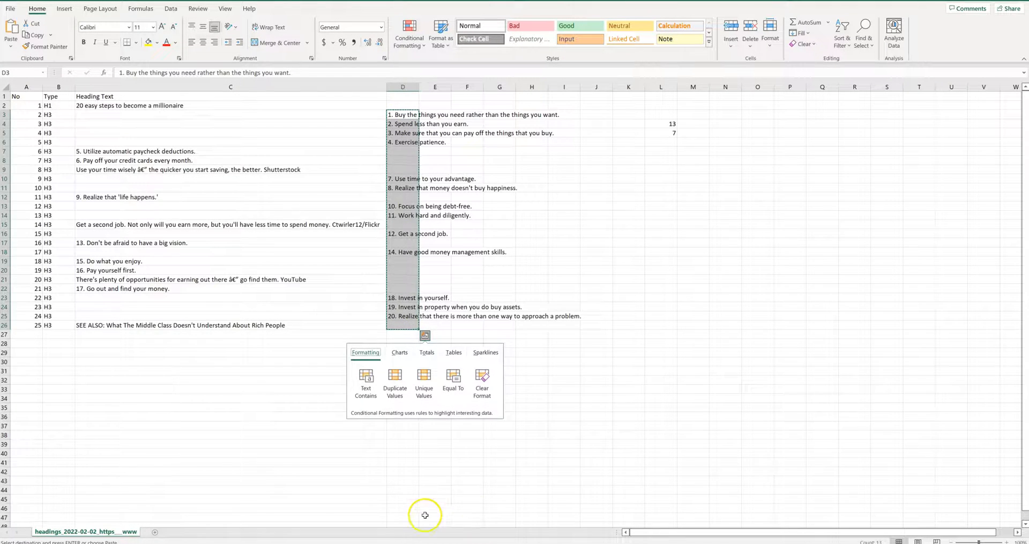
left_click(418, 540)
left_click(295, 171)
key("ctrl+v")
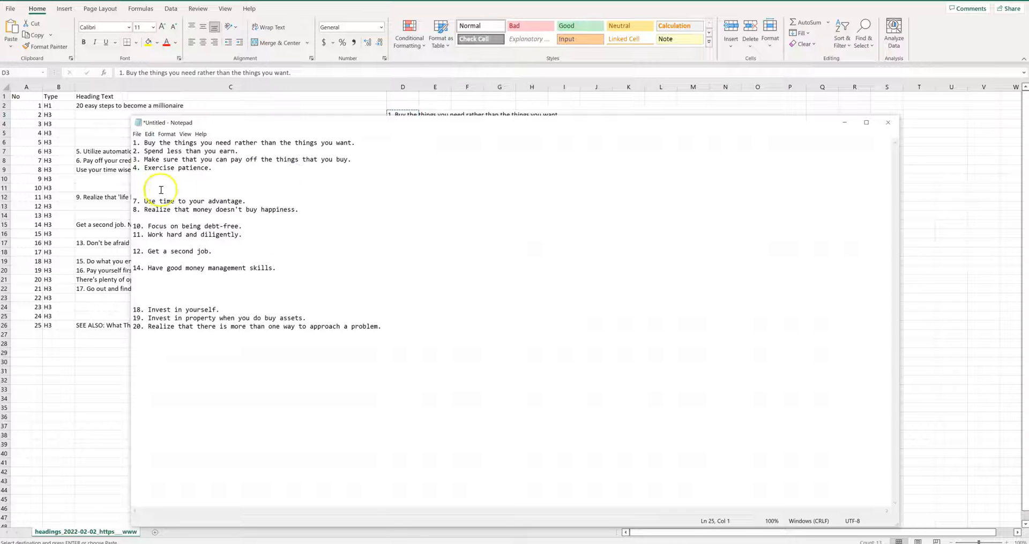
Remove the number prefixes from headings 1, 2, 3, 4, 7 and 8 in the pasted list
left_click_drag(145, 144, 126, 144)
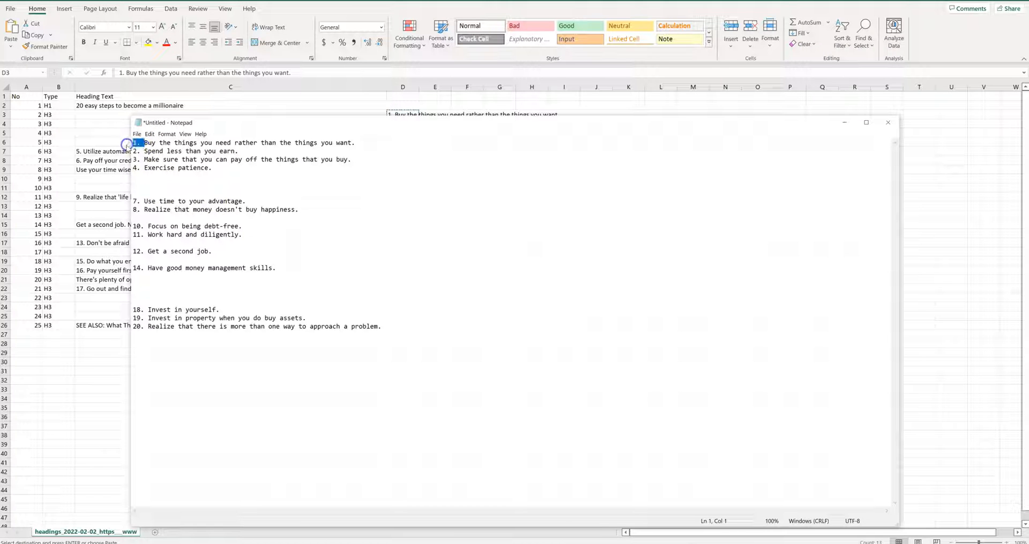
key("Delete")
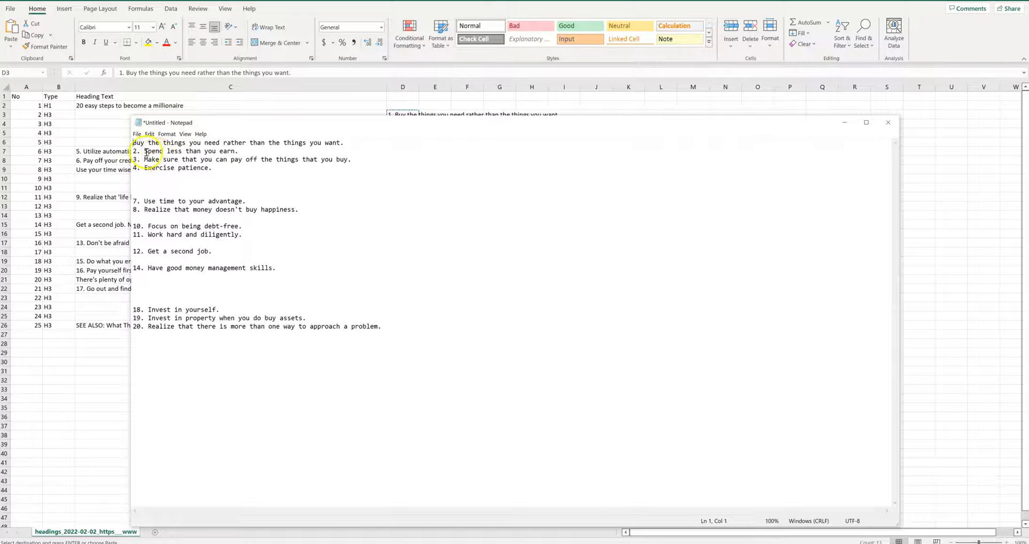
key("Delete")
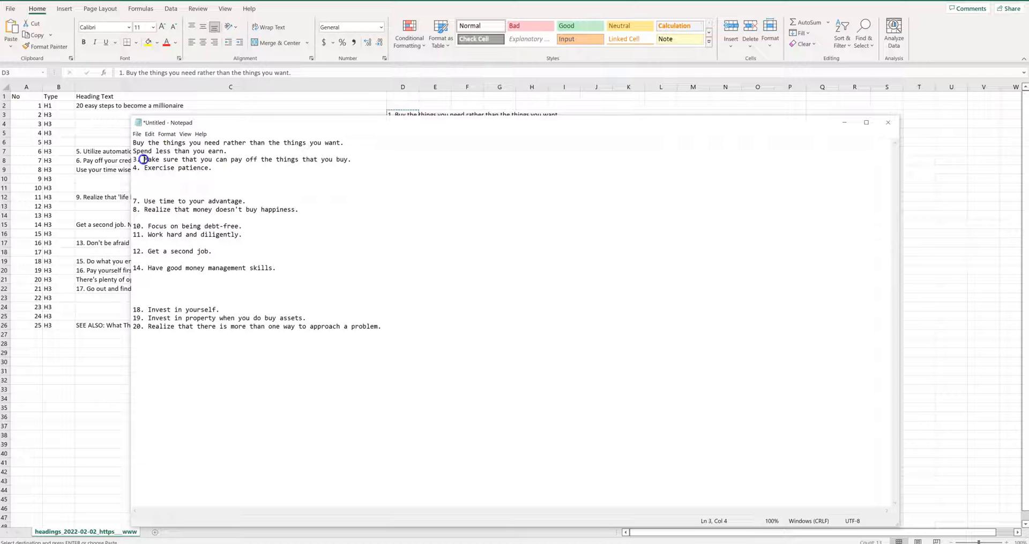
key("Delete")
key("Delete")
key("Delete")
key("Delete")
Remove the number prefixes from headings 10, 11, 12, 14, 18, 19 and 20 in the list
left_click_drag(148, 225, 130, 226)
key("Delete")
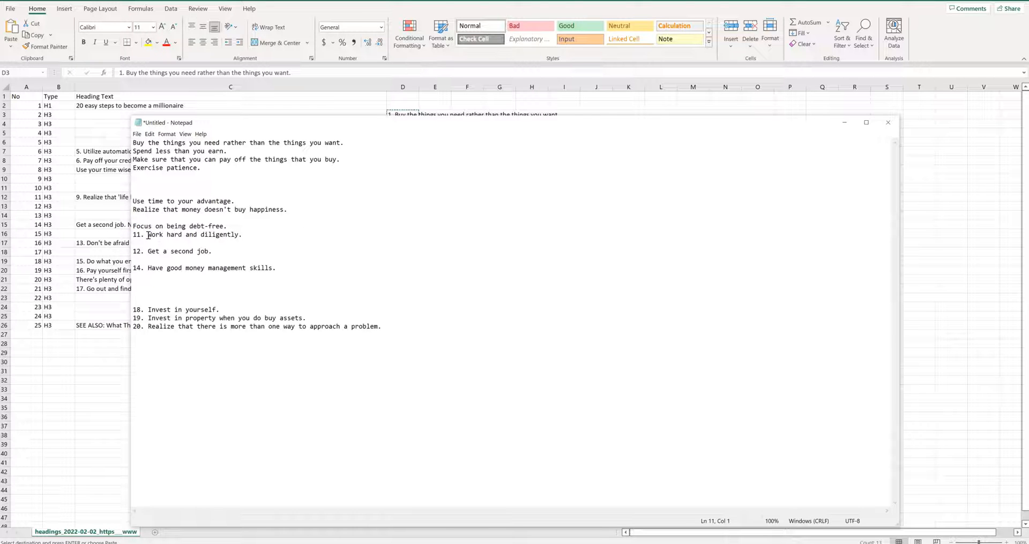
key("Delete")
key("Delete")
left_click_drag(148, 252, 131, 268)
key("Delete")
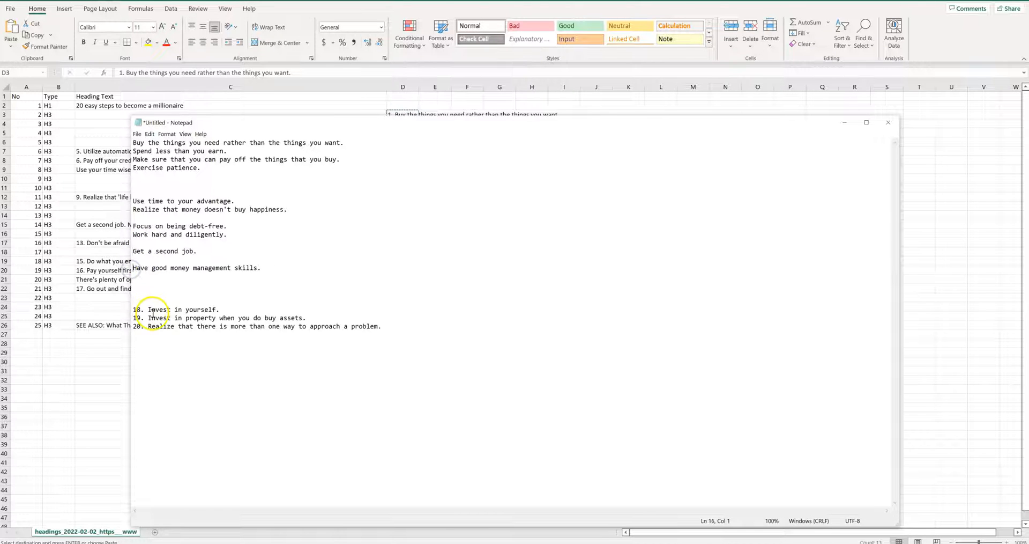
key("Delete")
left_click_drag(137, 308, 128, 326)
key("Delete")
key("Delete")
Delete all blank lines between the headings so the list runs continuously
left_click(138, 300)
key("BackSpace")
key("BackSpace")
key("BackSpace")
key("BackSpace")
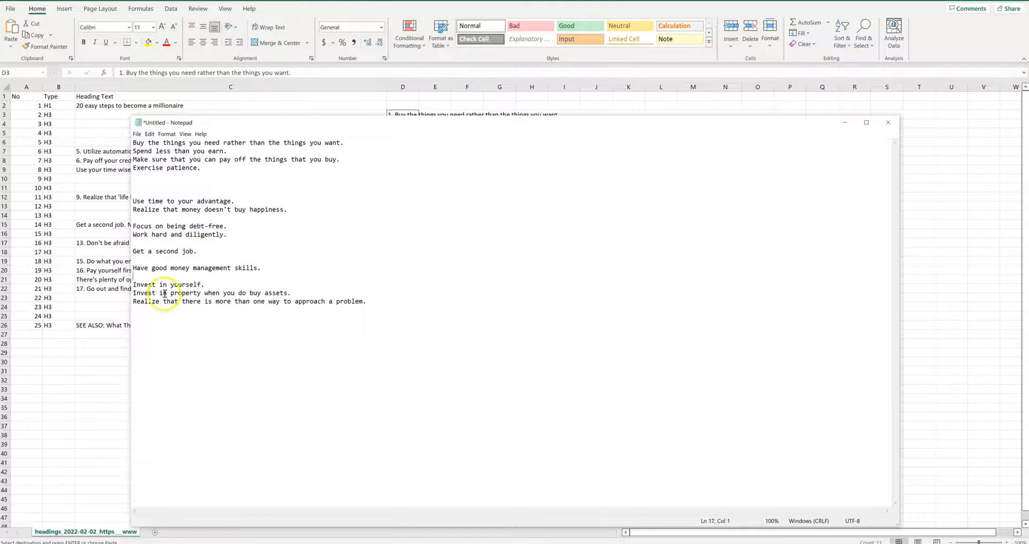
key("BackSpace")
left_click(139, 242)
key("BackSpace")
left_click(138, 217)
key("BackSpace")
left_click(139, 193)
key("BackSpace")
key("BackSpace")
key("BackSpace")
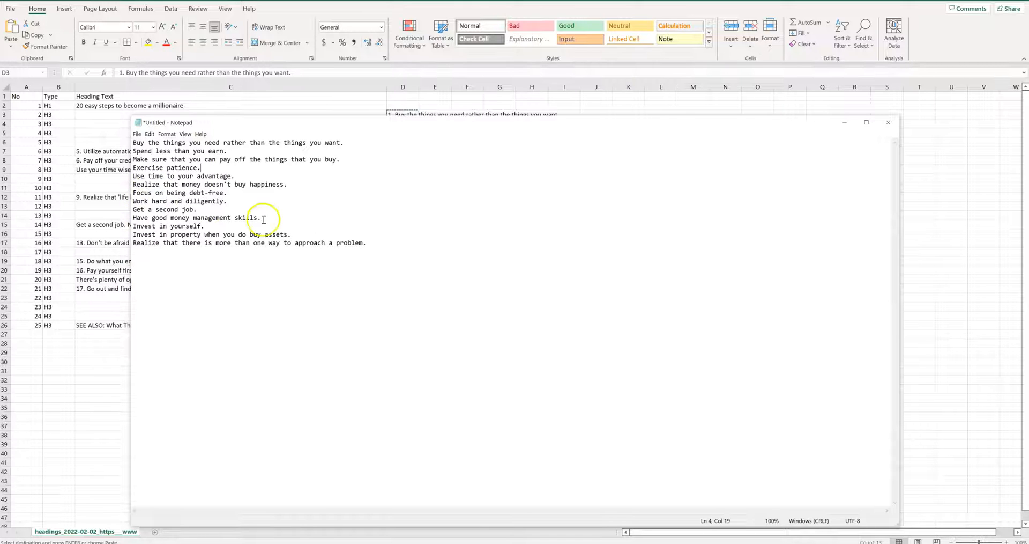
Copy the whole cleaned list and paste it into the Bramework post on a new line after "7: Be Persistent And Determined"
left_click(361, 242)
left_click_drag(360, 242, 128, 141)
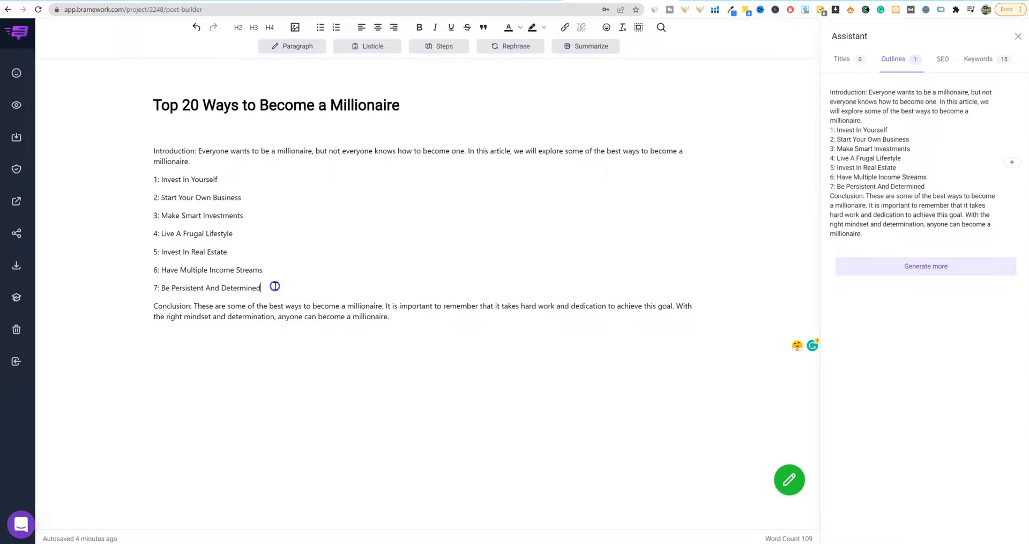
key("Return")
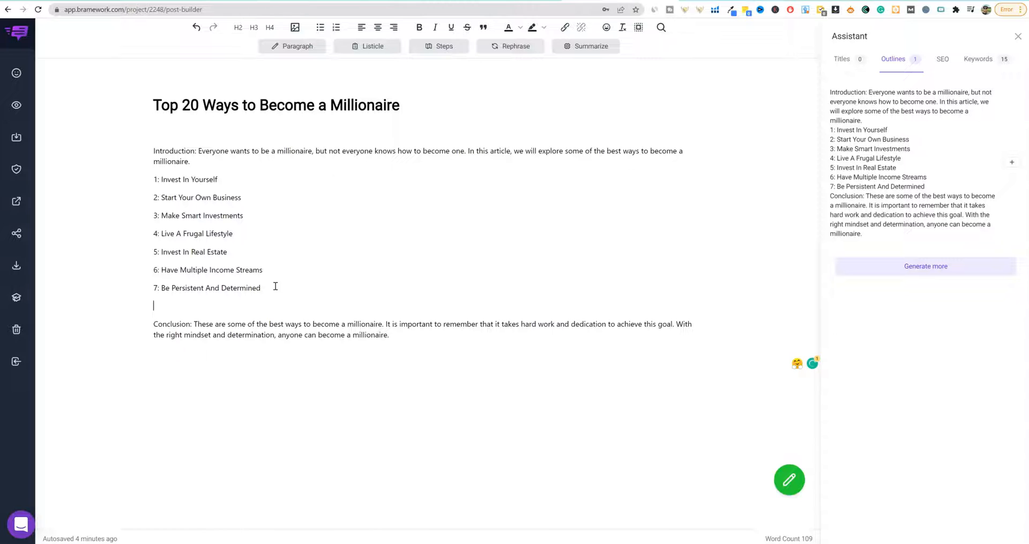
key("ctrl+v")
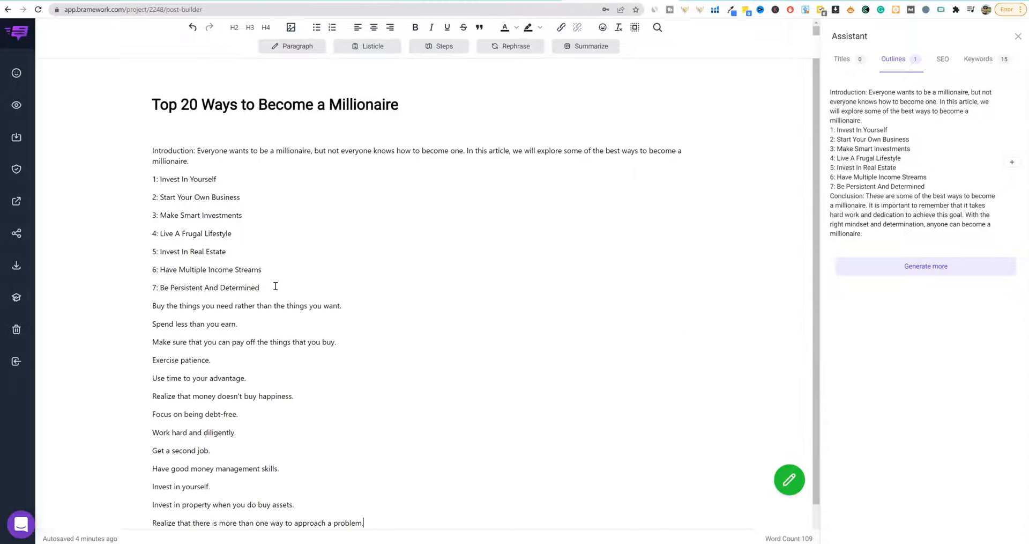
Number the pasted headings from 8 to 20, continuing the existing list in the post
left_click(153, 305)
type("8")
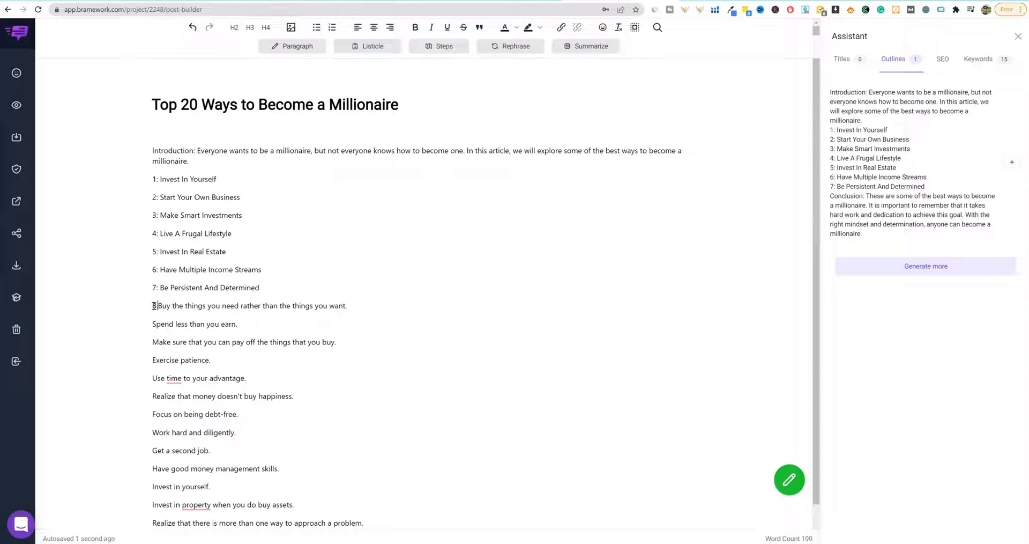
type(". ")
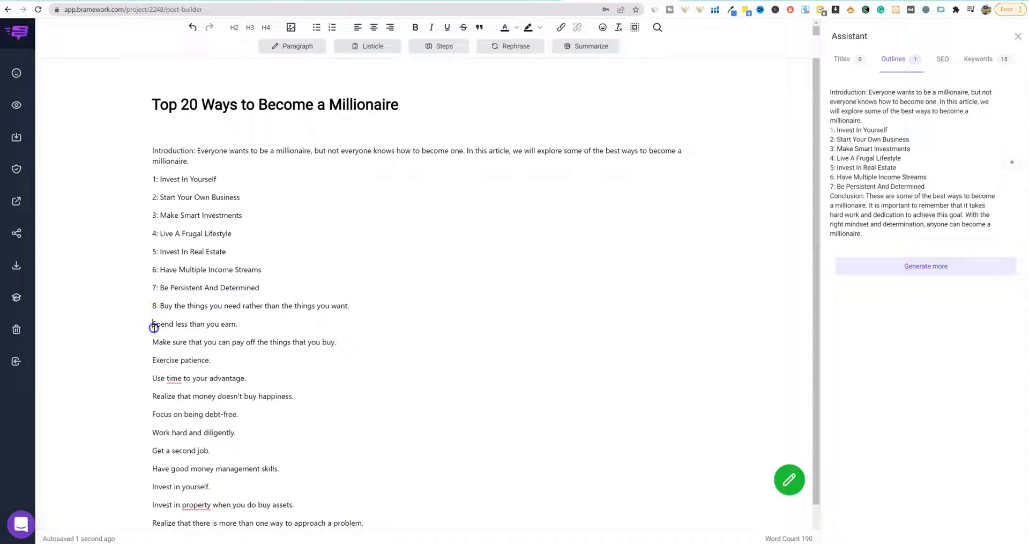
type("9.")
left_click(152, 341)
type("10.")
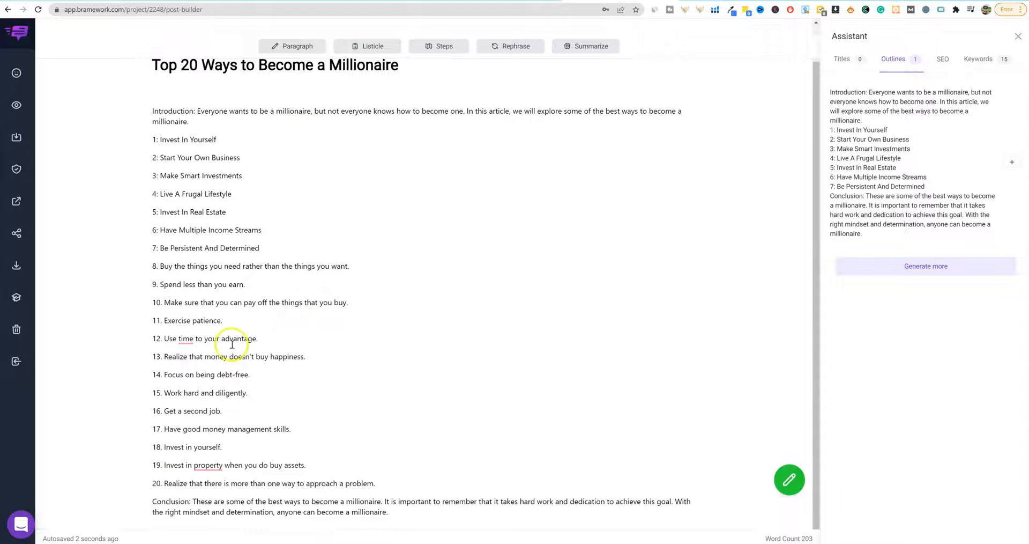
scroll(224, 199, "up", 1)
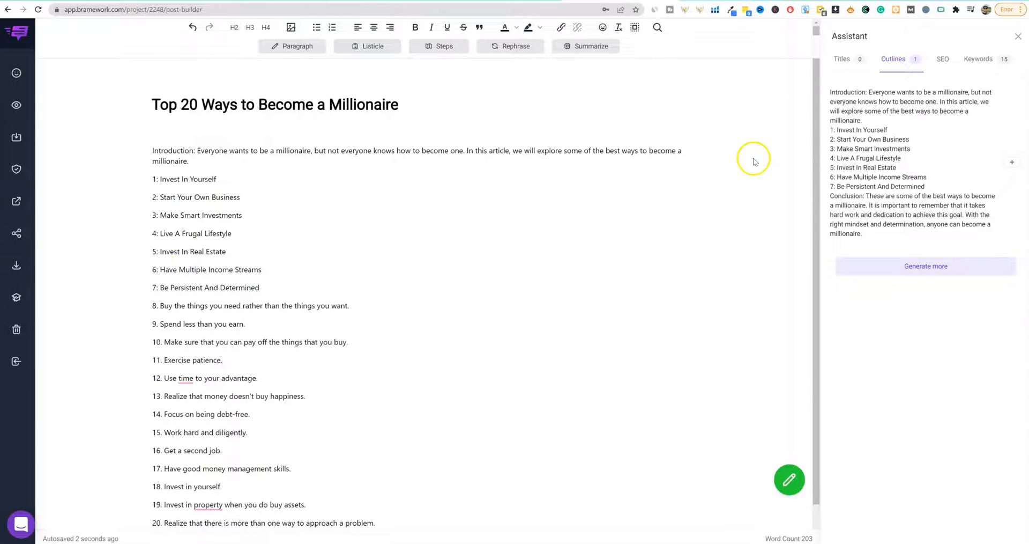
Delete the "Introduction:" label from the start of the post's opening paragraph
left_click_drag(925, 185, 844, 120)
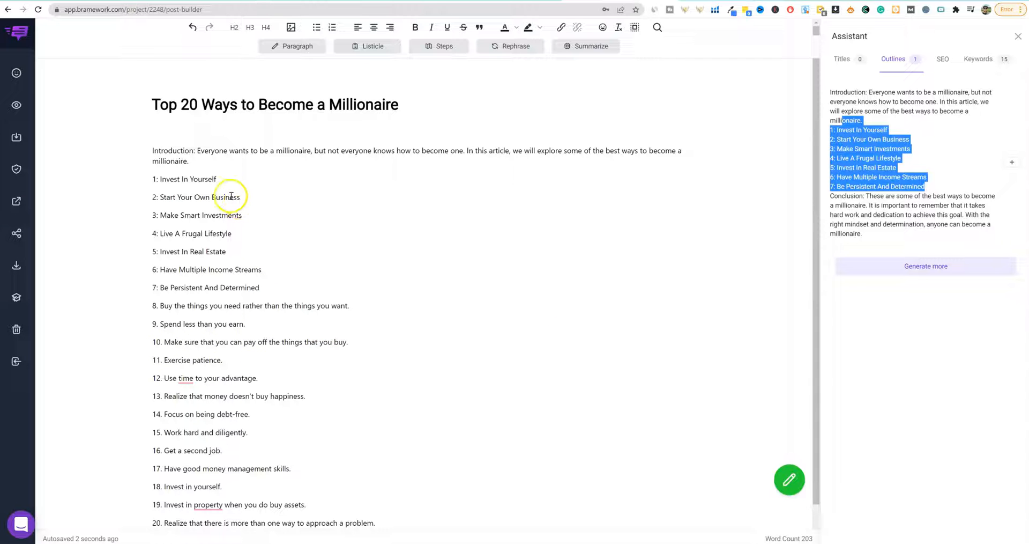
left_click_drag(198, 151, 144, 157)
key("BackSpace")
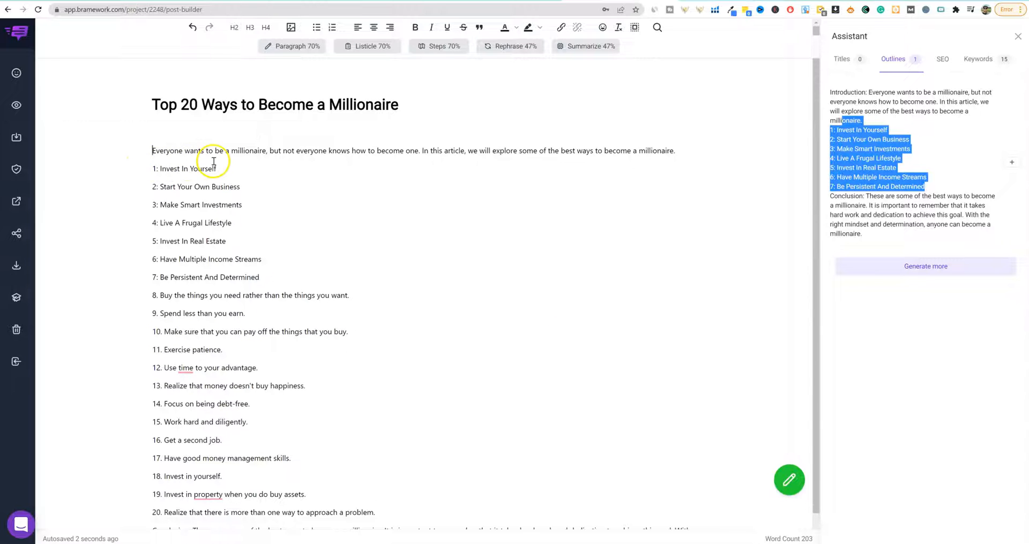
left_click_drag(494, 151, 500, 151)
left_click(672, 156)
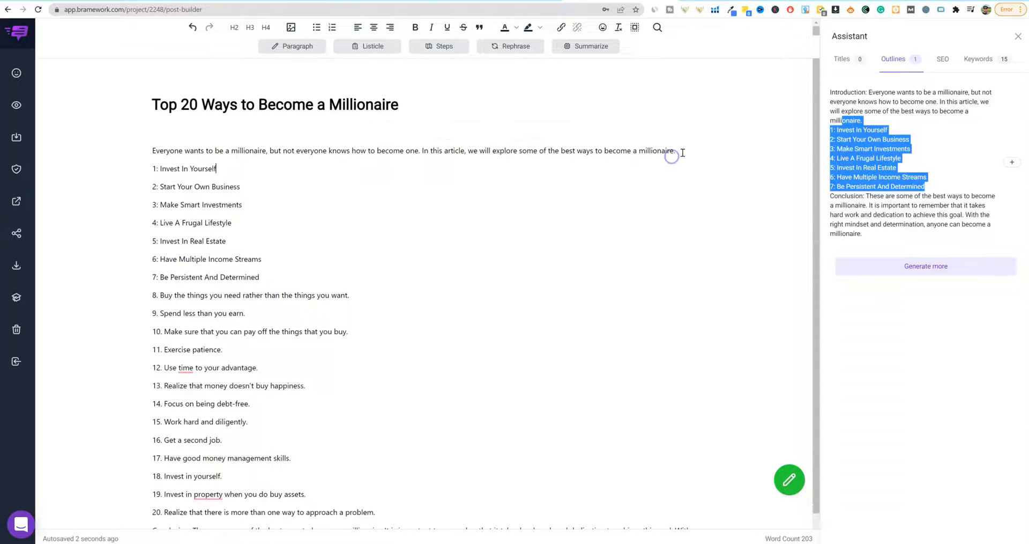
left_click_drag(680, 151, 439, 149)
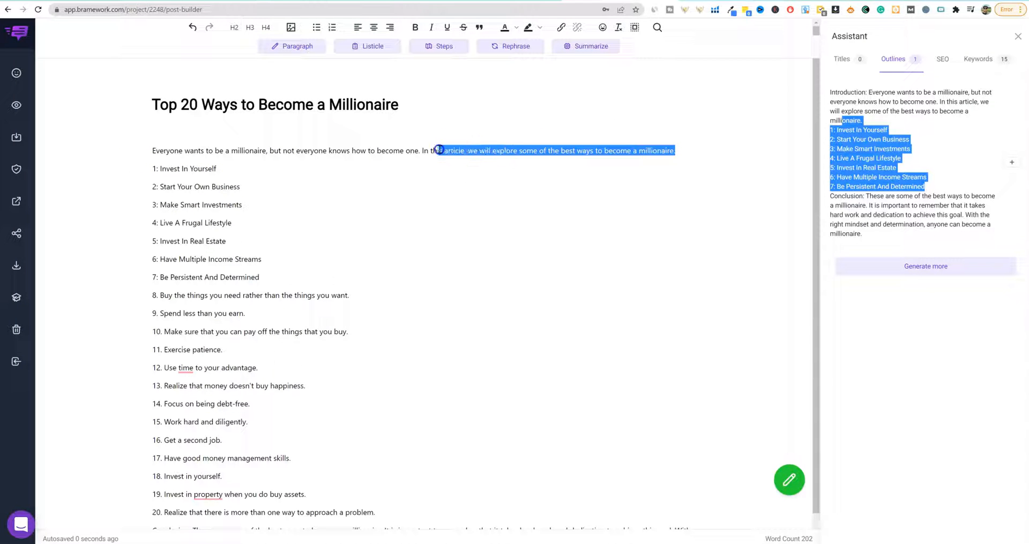
Generate a paragraph under each of the headings "1: Invest In Yourself" and "2: Start Your Own Business"
left_click_drag(216, 168, 152, 168)
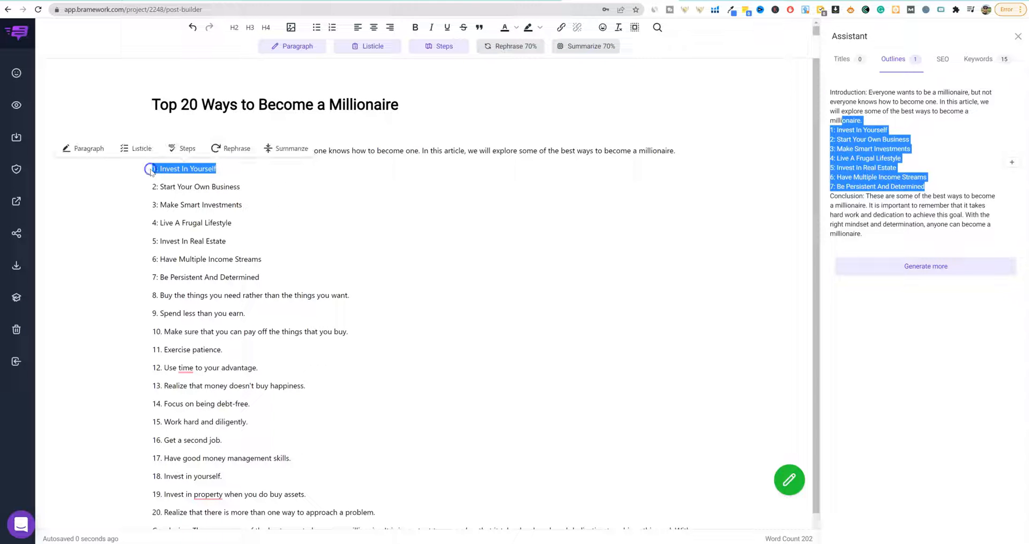
left_click(295, 46)
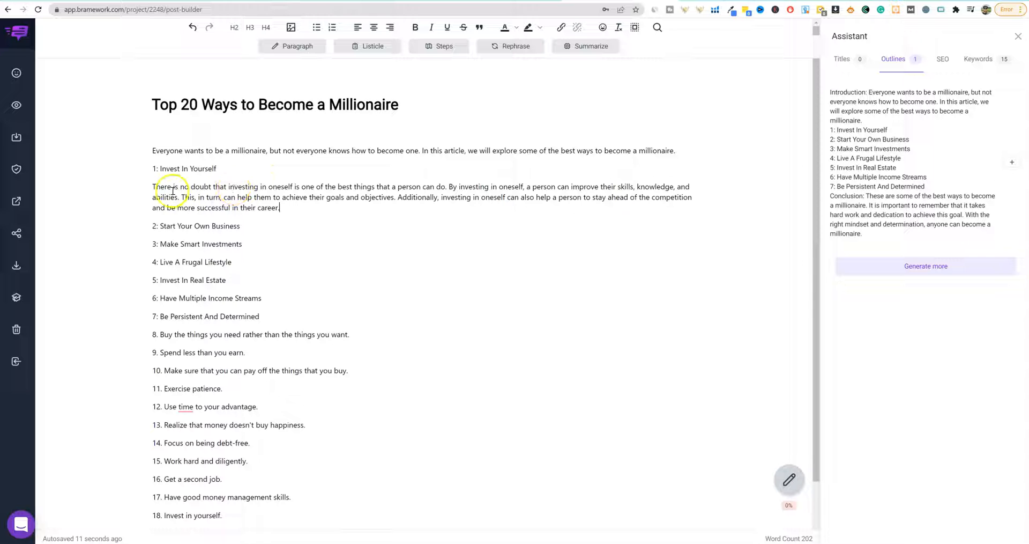
left_click_drag(242, 226, 146, 225)
left_click(95, 205)
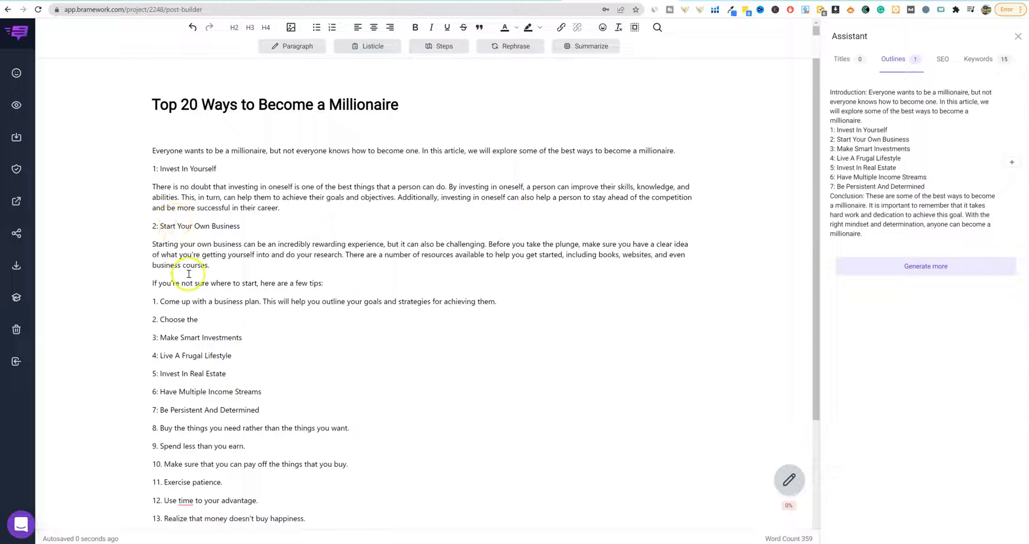
Delete the generated tips under heading 2, from "If you're not sure where to start" to the unfinished "2. Choose the"
left_click(219, 317)
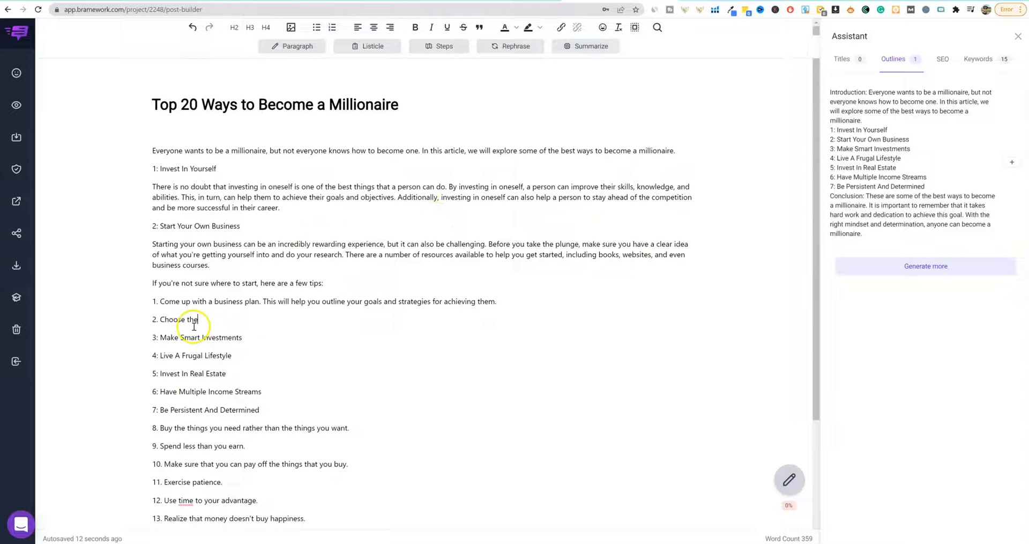
left_click_drag(193, 318, 152, 284)
key("BackSpace")
key("BackSpace")
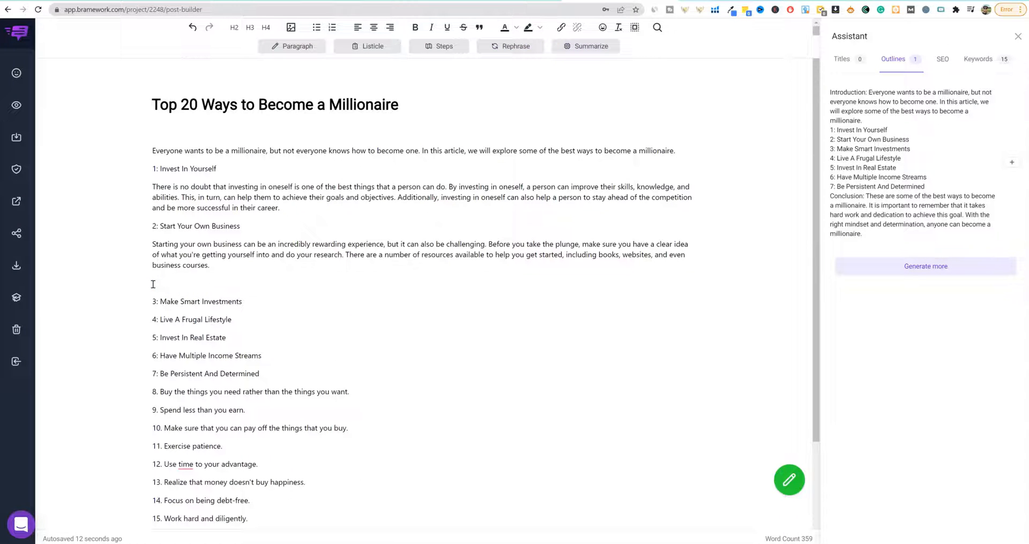
Generate a paragraph under each of the headings "3: Make Smart Investments" and "4: Live A Frugal Lifestyle"
left_click_drag(247, 290, 152, 284)
left_click(113, 263)
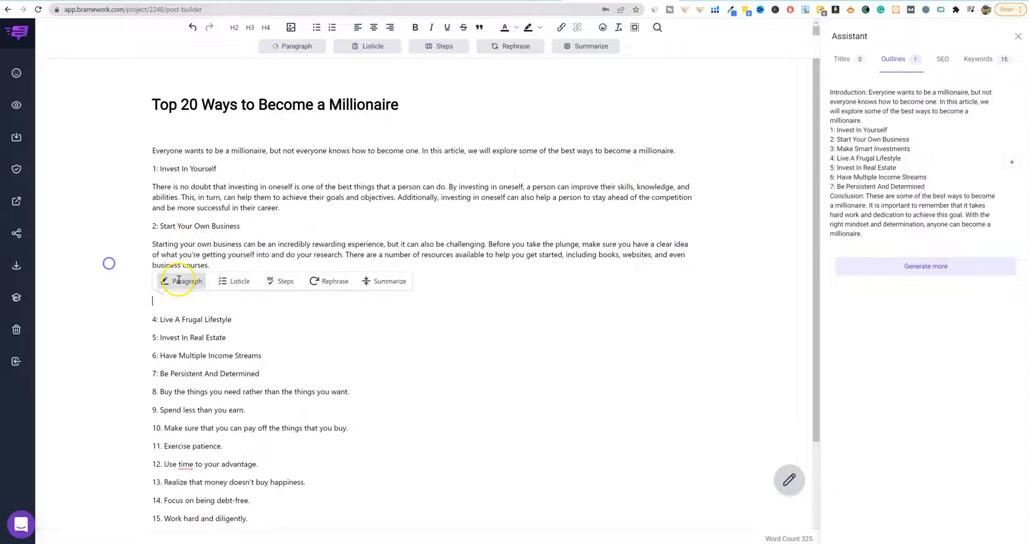
left_click_drag(232, 340, 151, 338)
left_click(107, 324)
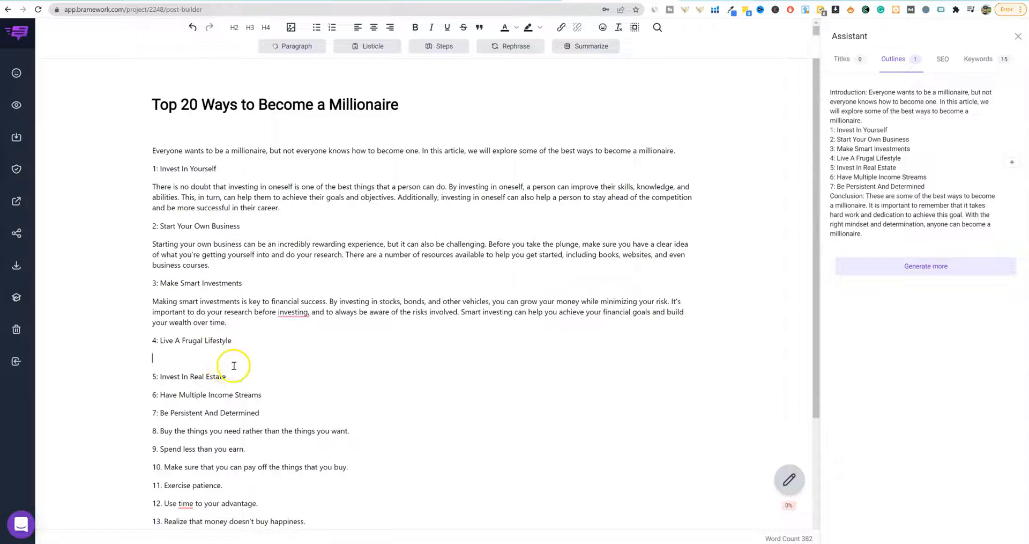
Generate a paragraph under each of the headings "5: Invest In Real Estate" and "6: Have Multiple Income Streams"
left_click_drag(229, 397, 146, 400)
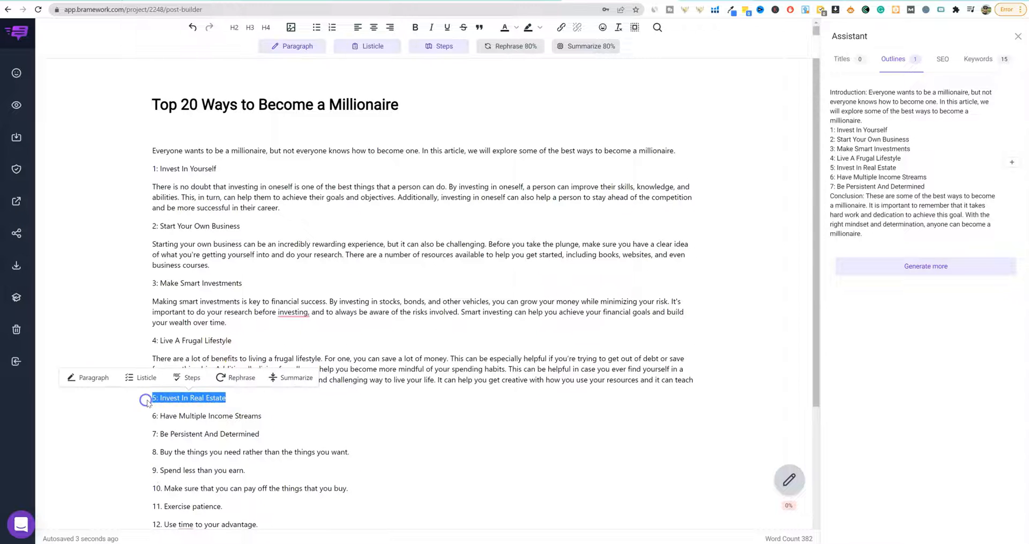
left_click(89, 379)
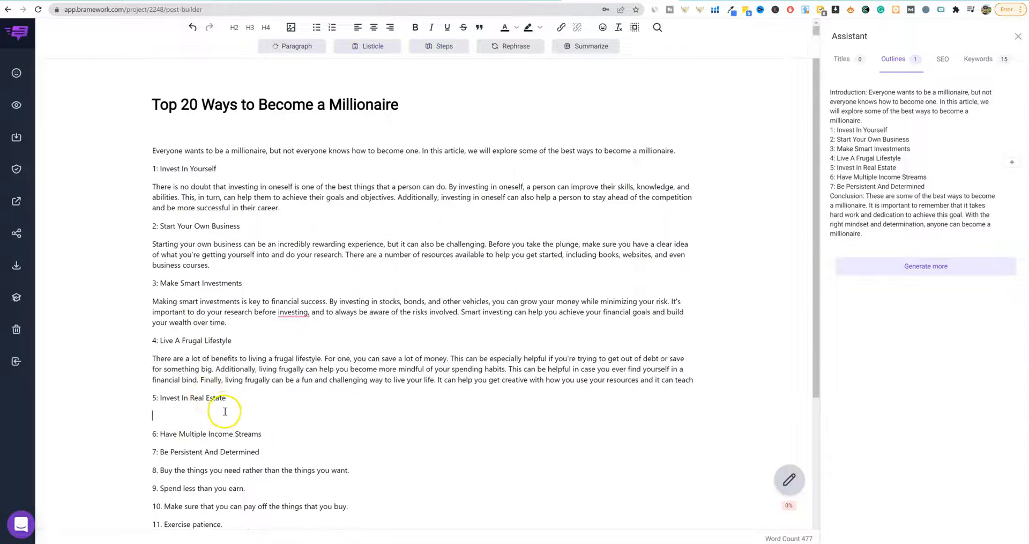
scroll(268, 423, "down", 1)
left_click_drag(262, 407, 155, 409)
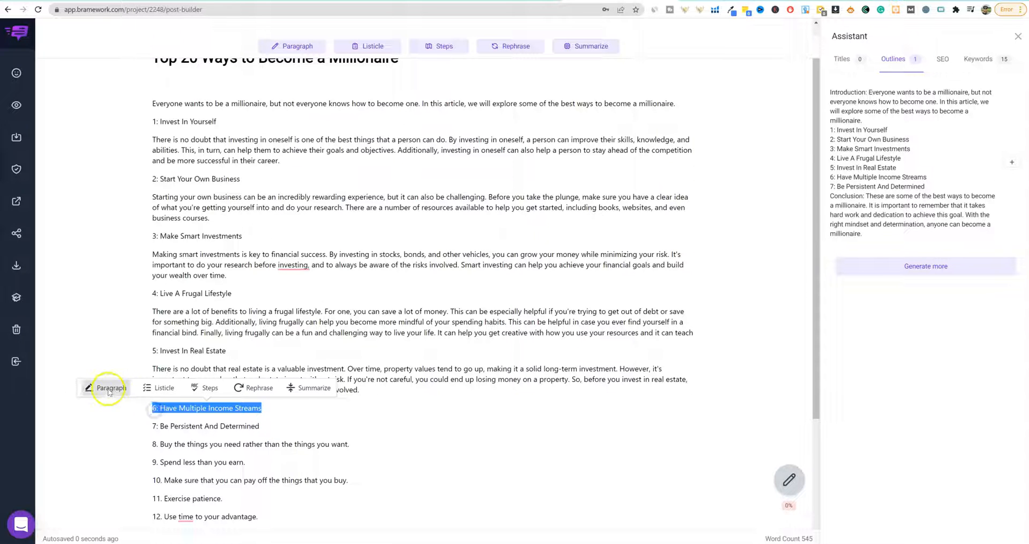
left_click(107, 387)
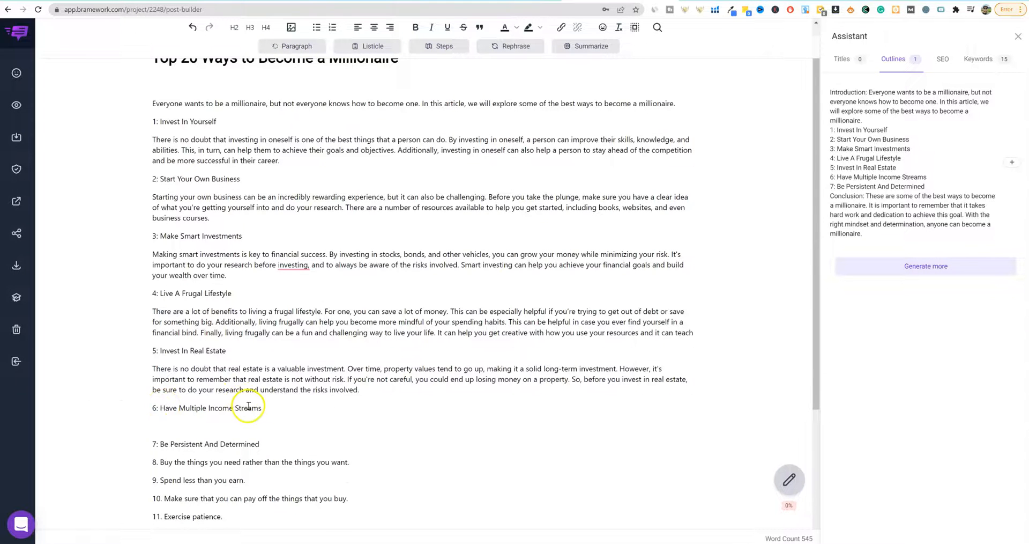
Generate a paragraph under each of headings 7, 8 and 9, from "Be Persistent And Determined" to "Spend less than you earn"
scroll(257, 375, "down", 4)
left_click_drag(261, 276, 143, 277)
left_click(119, 256)
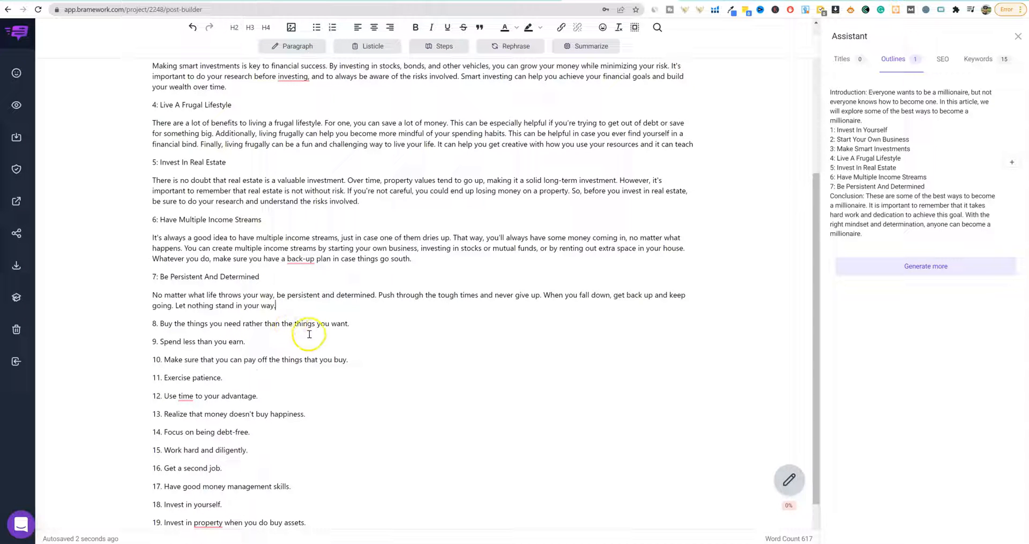
left_click_drag(351, 324, 164, 324)
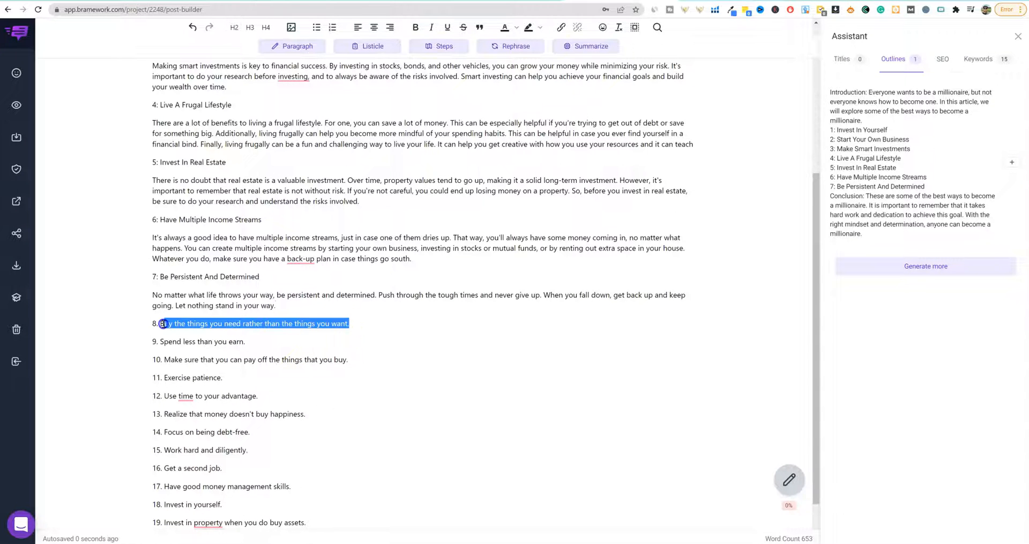
left_click(154, 303)
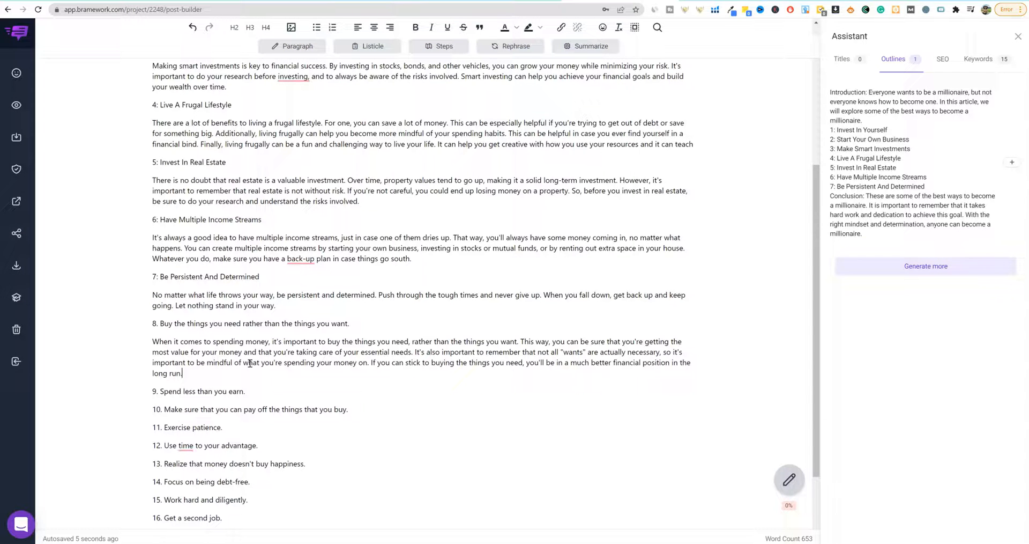
left_click_drag(246, 390, 153, 390)
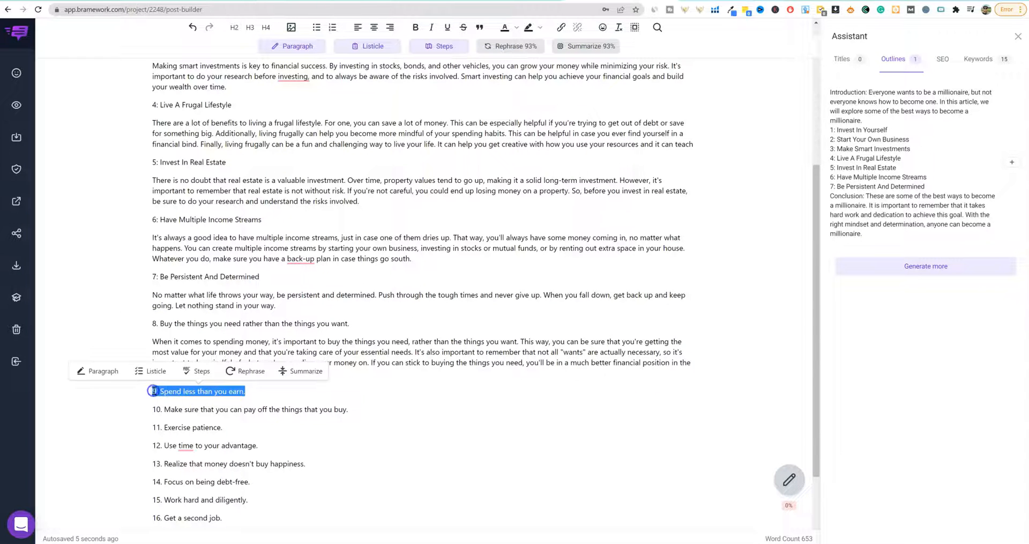
left_click(114, 375)
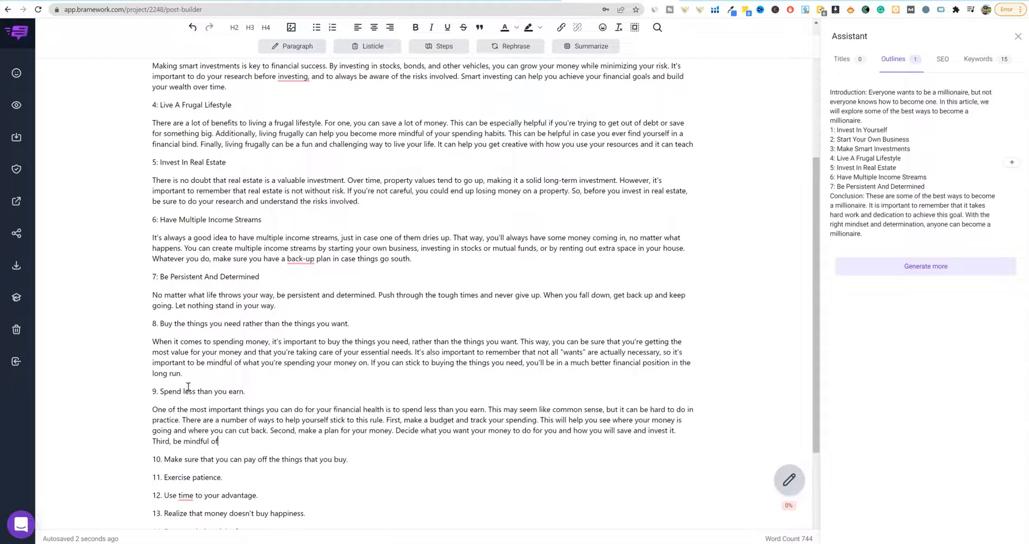
Delete the unfinished sentence "Third, be mindful of" at the end of the paragraph under heading 9
scroll(230, 436, "down", 2)
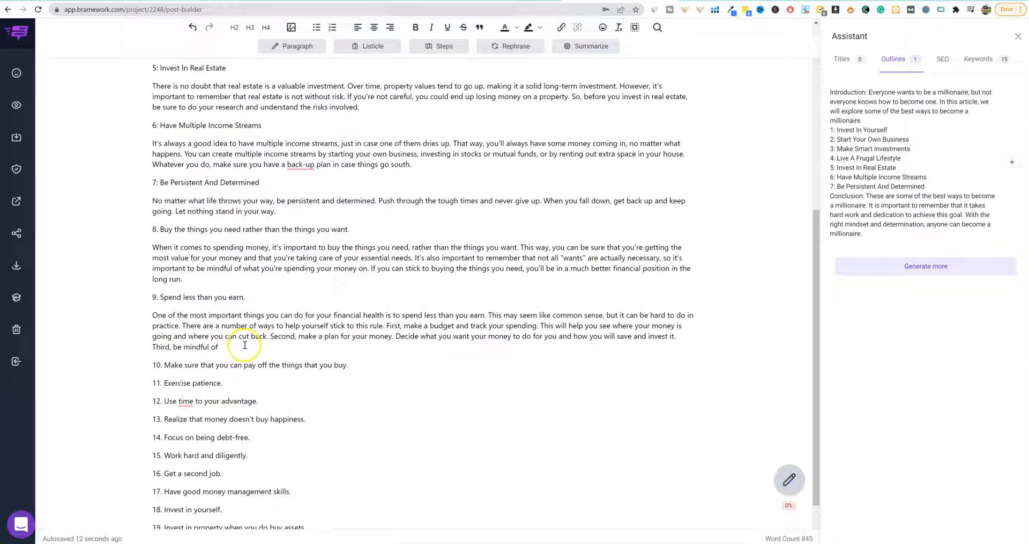
left_click_drag(222, 346, 142, 347)
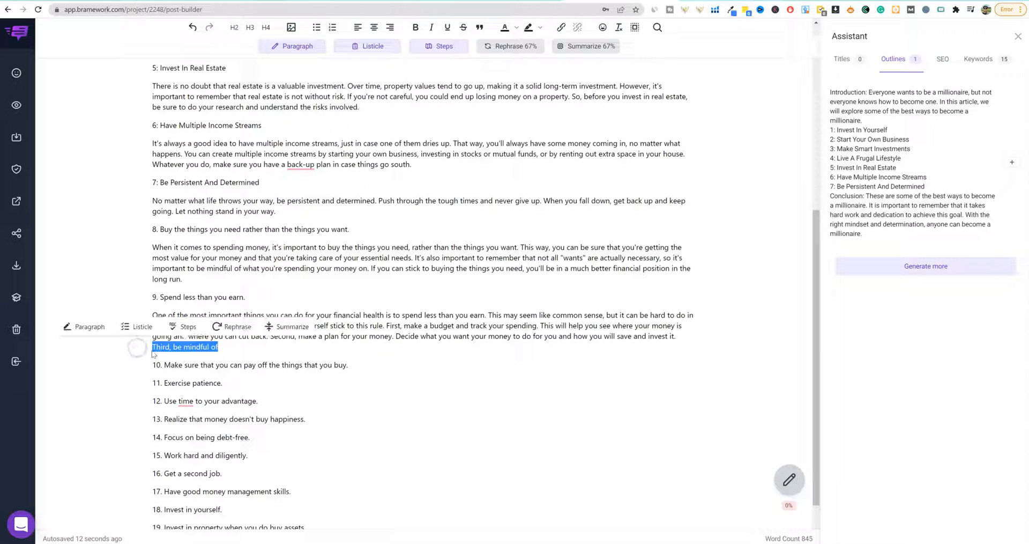
left_click(224, 346)
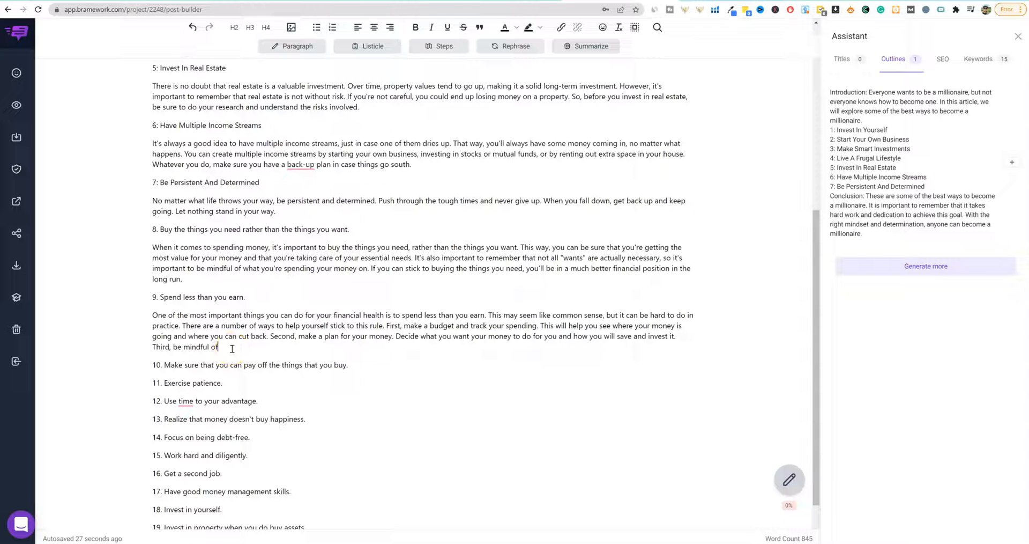
left_click_drag(223, 347, 142, 347)
key("BackSpace")
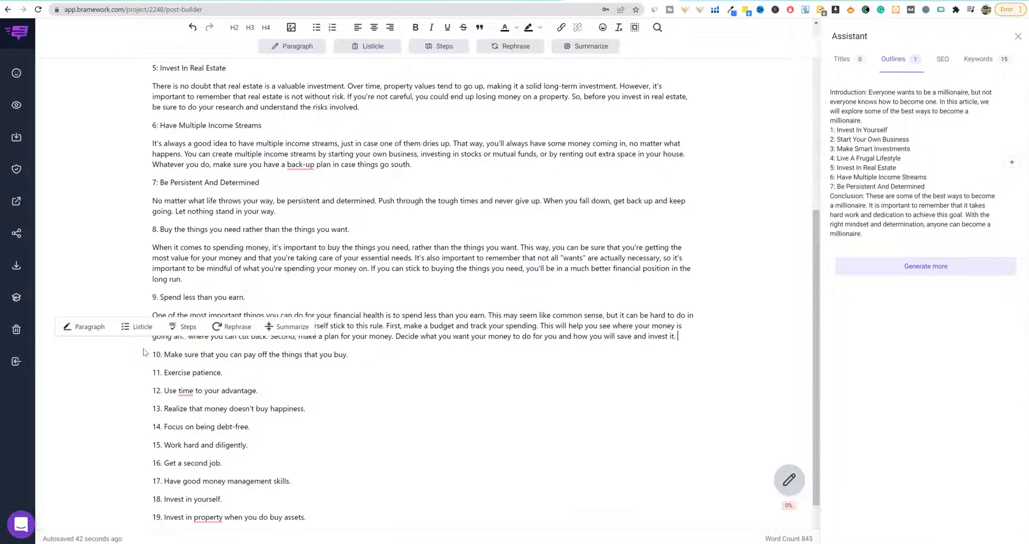
left_click_drag(679, 336, 271, 336)
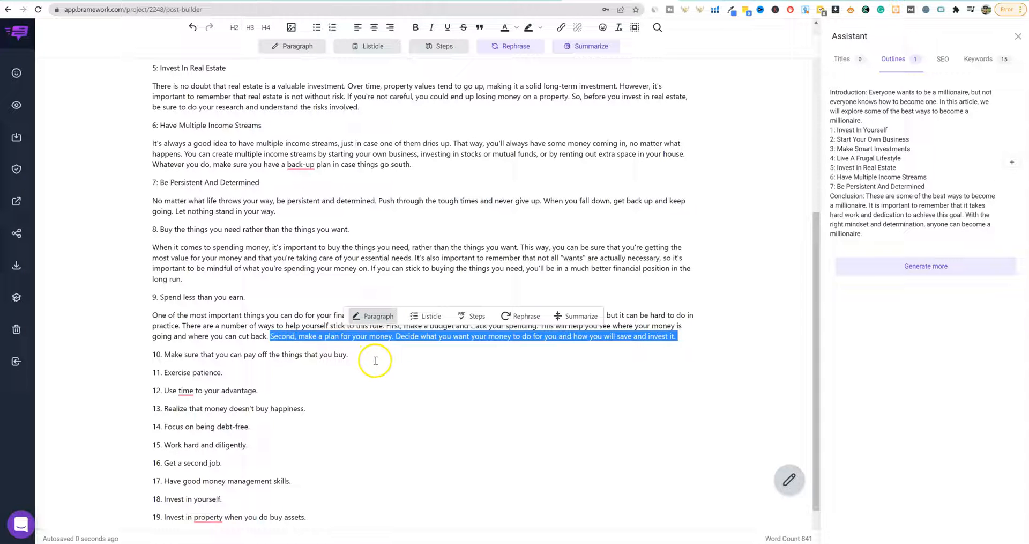
left_click(423, 338)
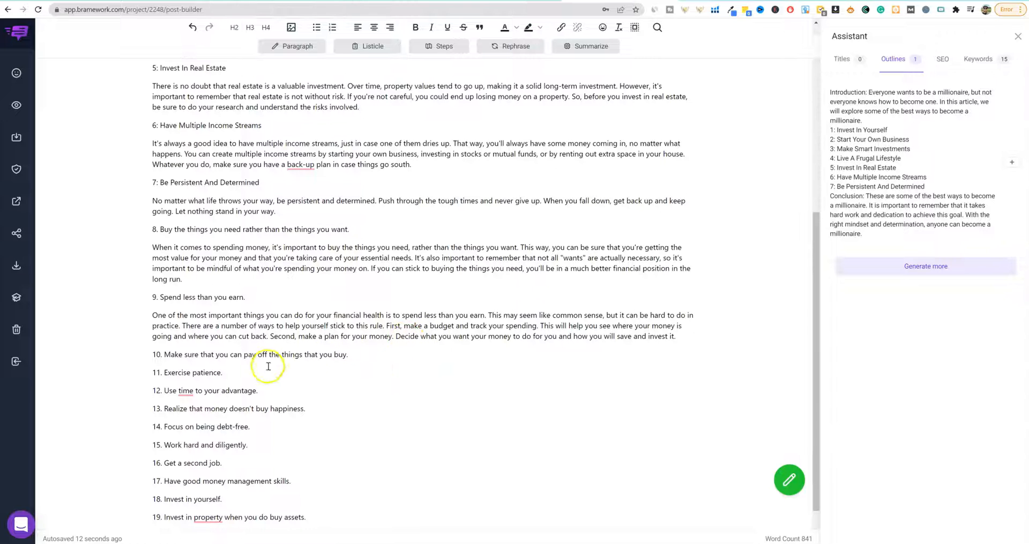
Generate a paragraph under each of headings 10, 11 and 12, from paying off the things you buy to "Use time to your advantage"
left_click_drag(351, 354, 153, 355)
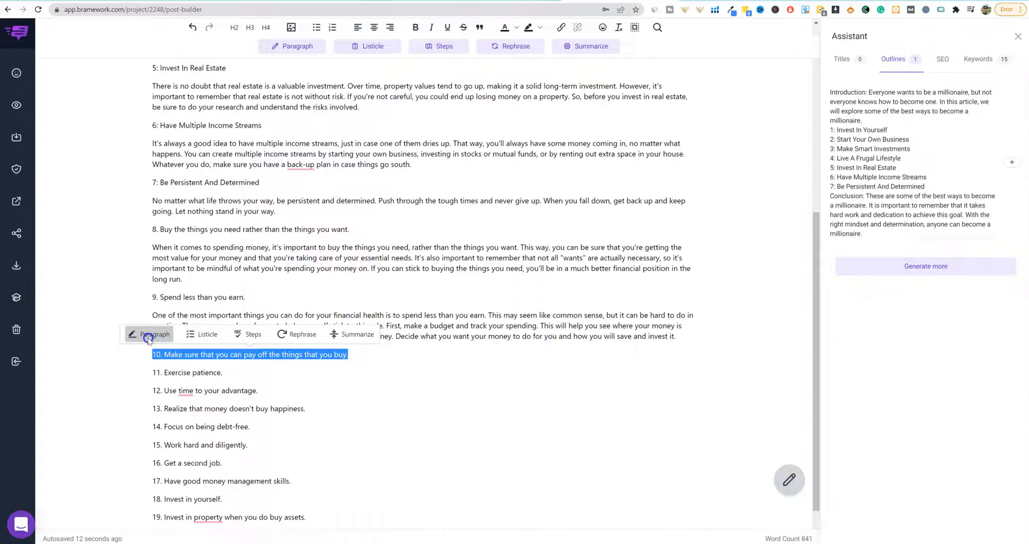
left_click(148, 338)
left_click_drag(241, 390, 149, 413)
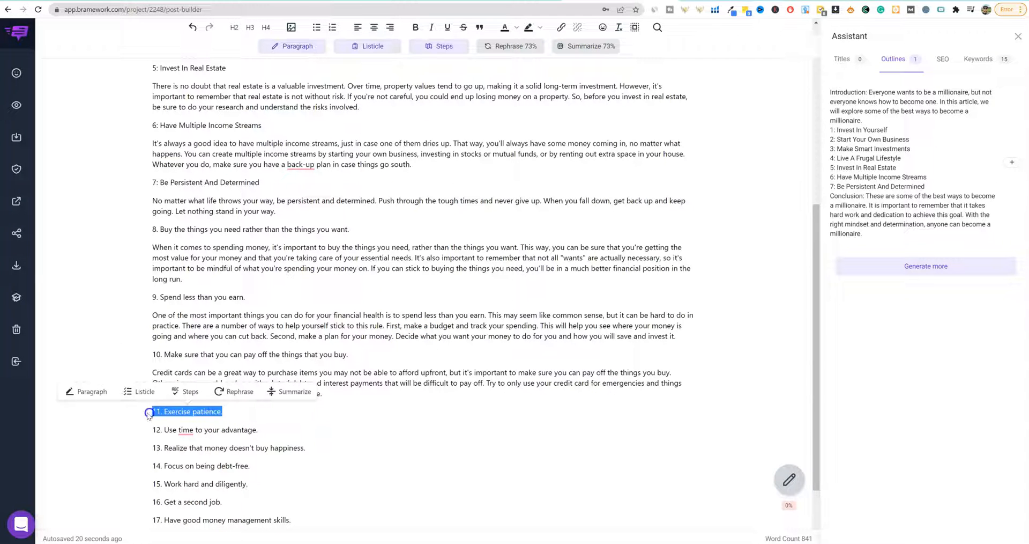
left_click(87, 390)
left_click_drag(258, 458, 150, 460)
left_click(107, 438)
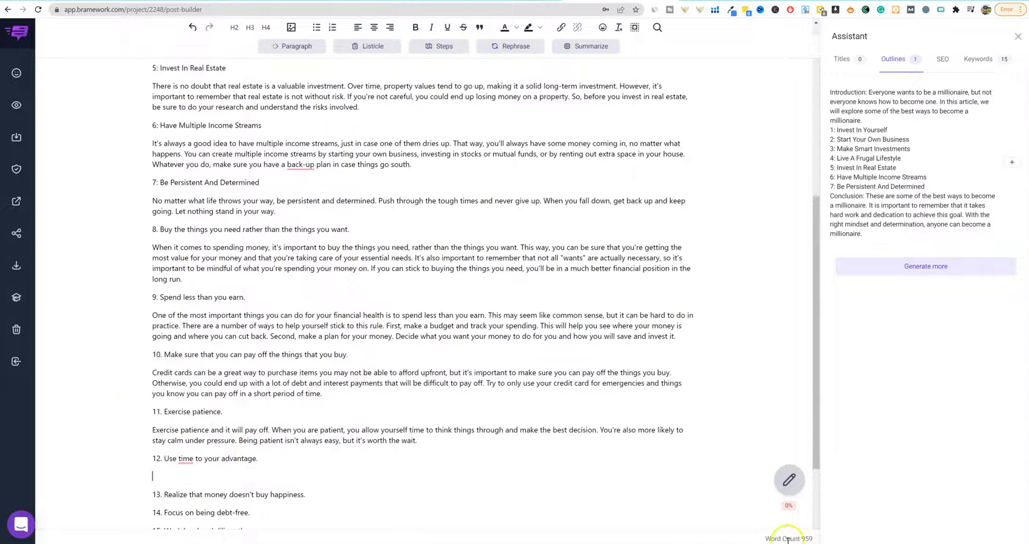
Generate a paragraph under each of the headings "13. Realize that money doesn't buy happiness" and "14. Focus on being debt-free"
scroll(406, 459, "down", 3)
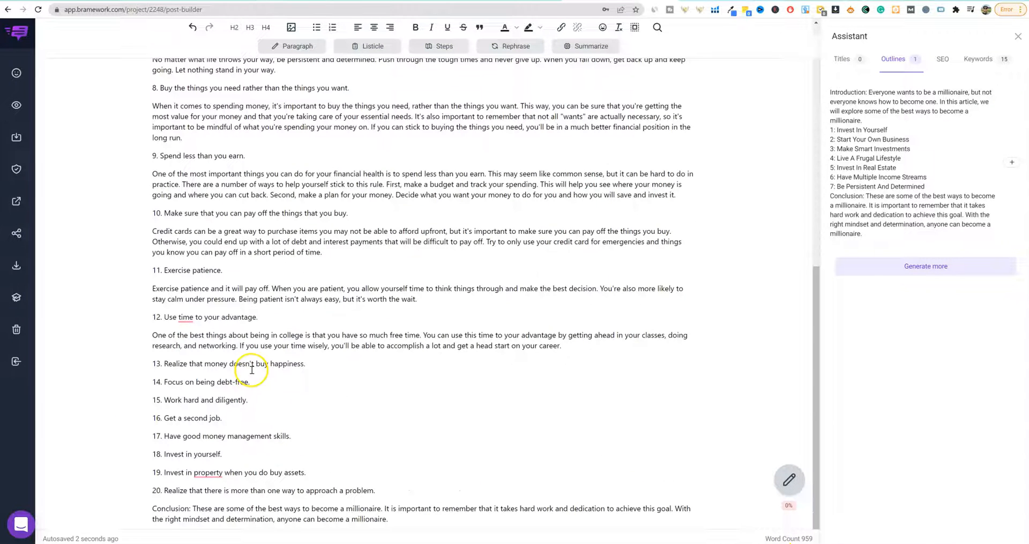
left_click_drag(312, 368, 152, 364)
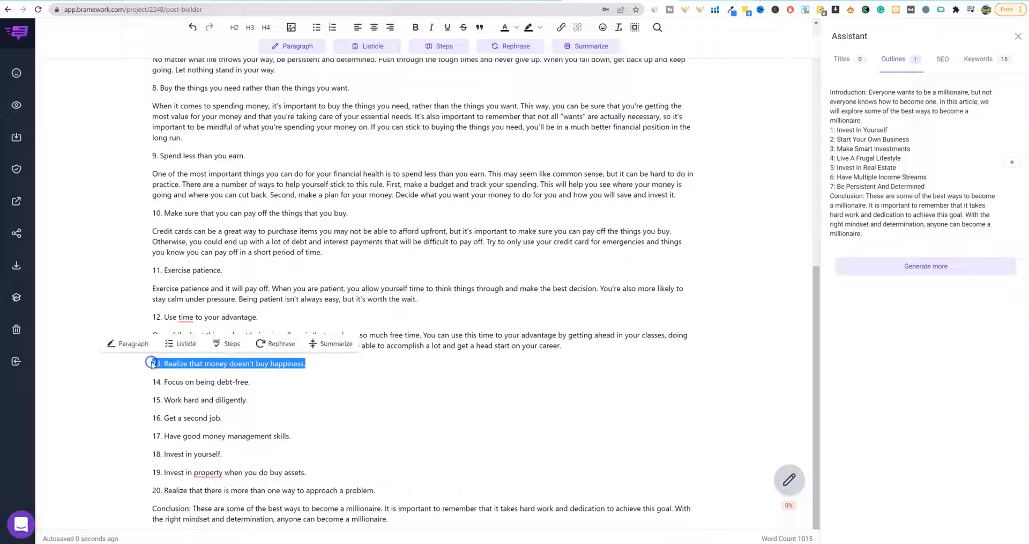
left_click(134, 343)
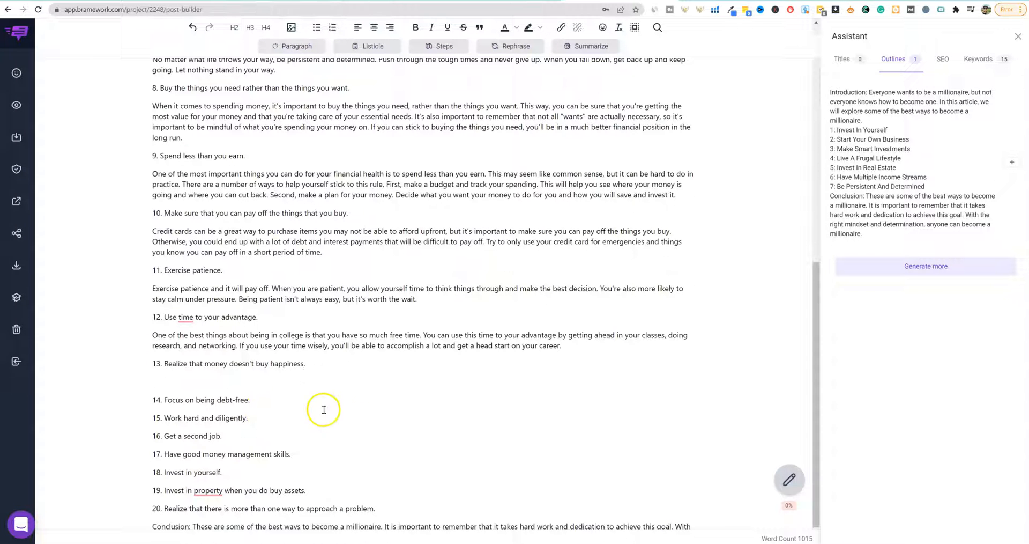
scroll(317, 416, "down", 1)
left_click_drag(251, 384, 148, 386)
left_click(110, 364)
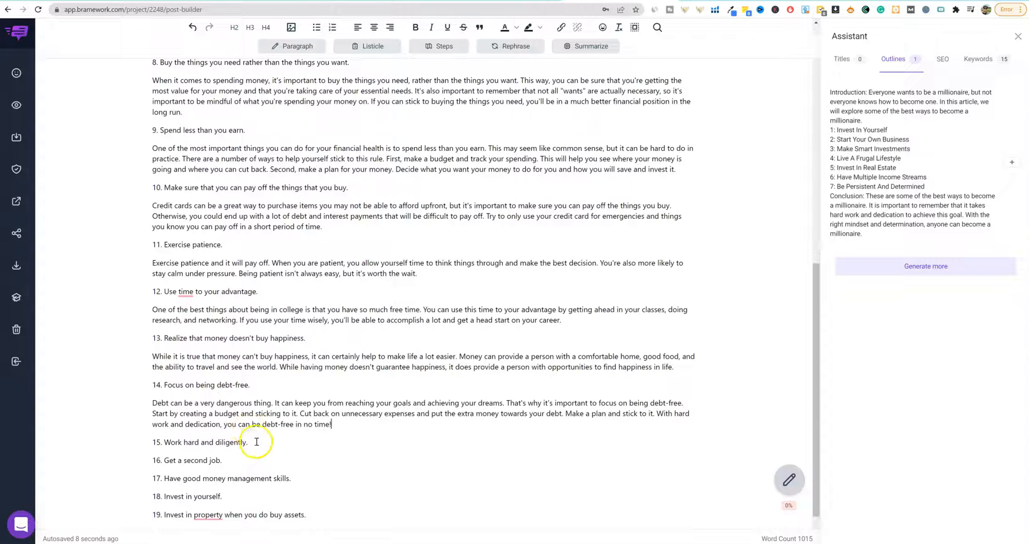
Generate a paragraph under each of the headings "15. Work hard and diligently" and "16. Get a second job"
left_click_drag(249, 442, 152, 442)
key("BackSpace")
left_click(192, 446)
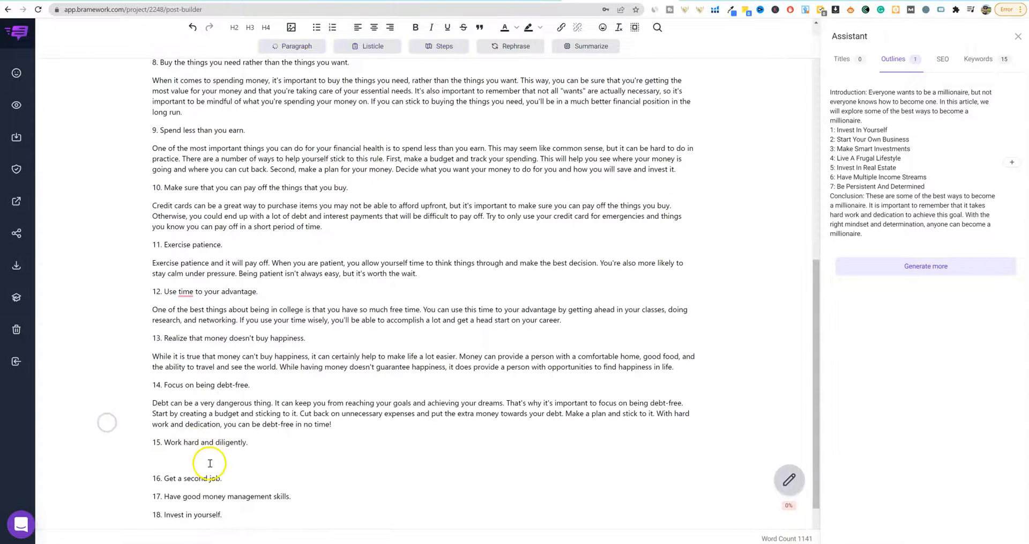
scroll(207, 459, "down", 1)
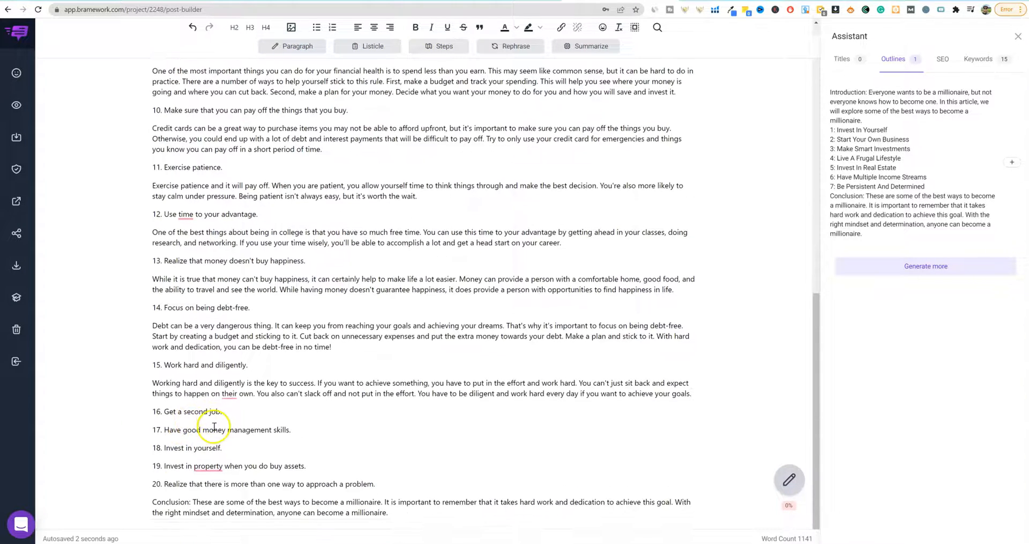
left_click_drag(222, 411, 155, 411)
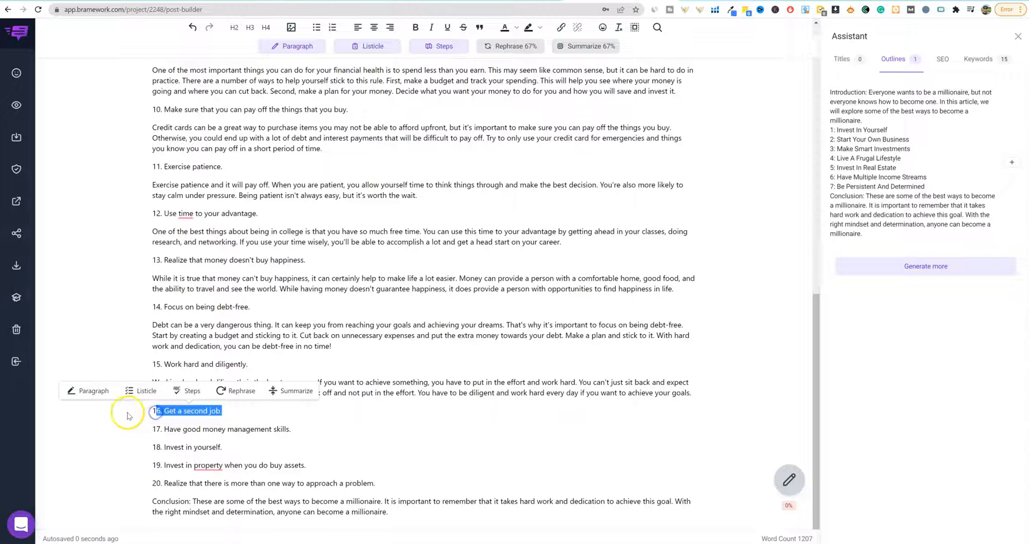
left_click(211, 411)
left_click_drag(222, 411, 151, 412)
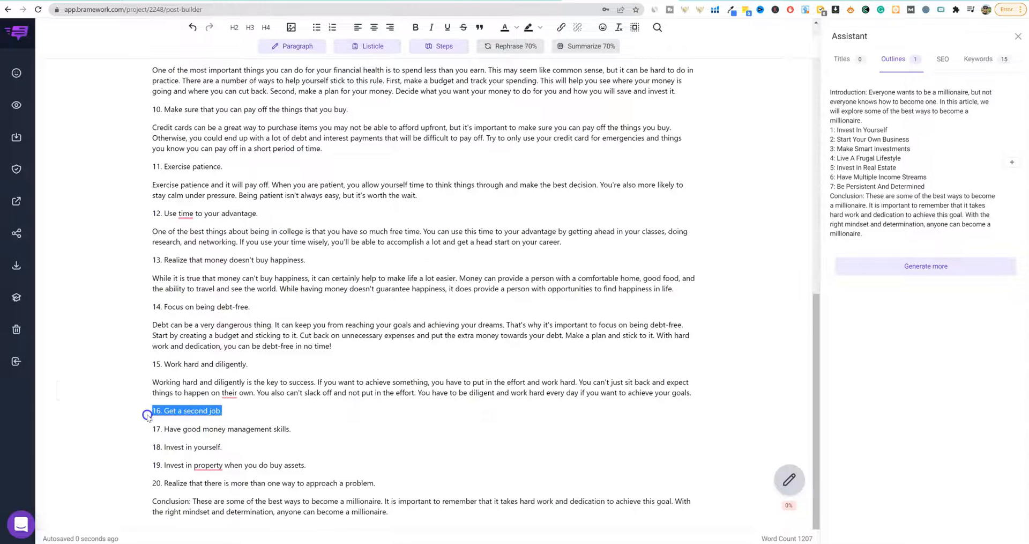
left_click(190, 408)
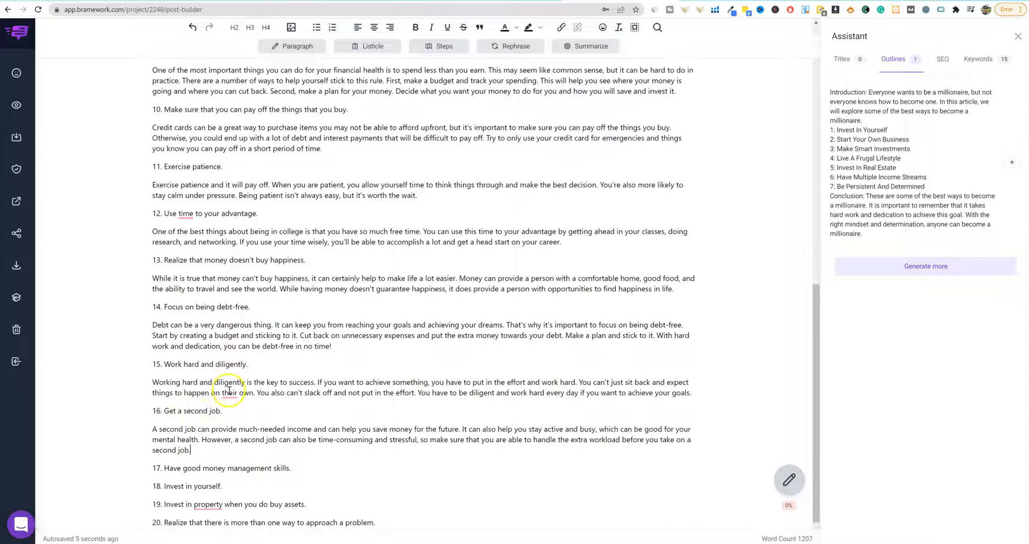
Generate a paragraph under each of the headings "17. Have good money management skills" and "18. Invest in yourself"
left_click_drag(292, 468, 168, 464)
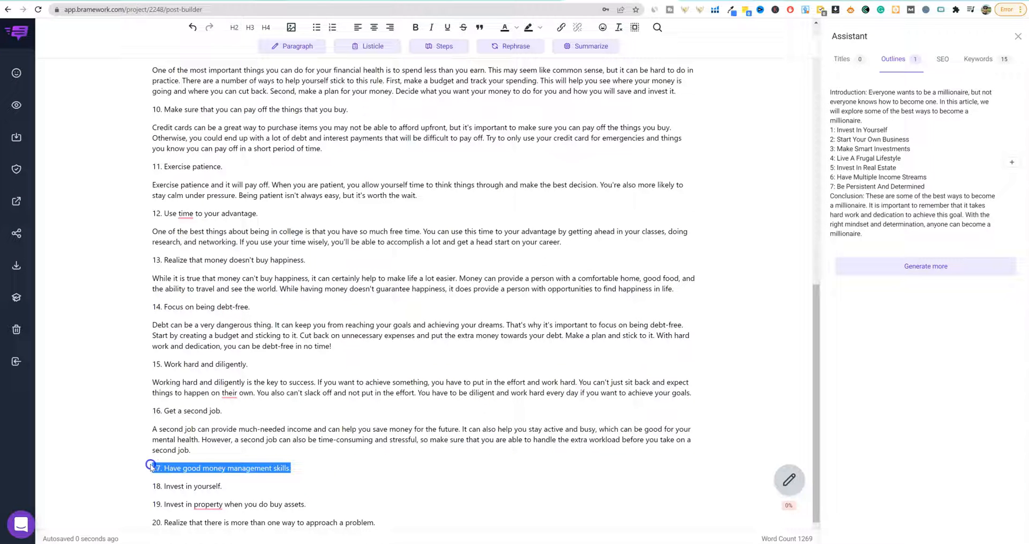
left_click(160, 450)
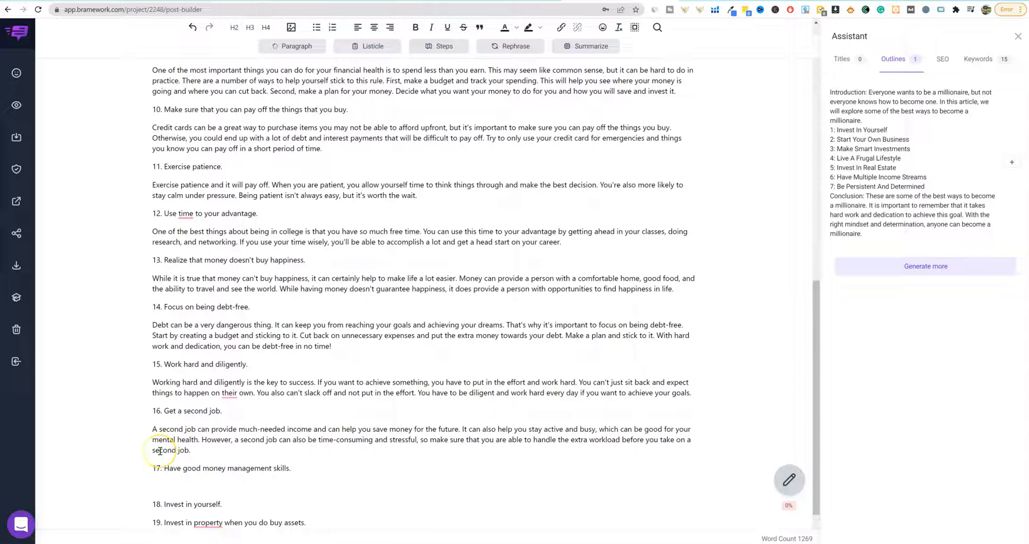
scroll(282, 460, "down", 1)
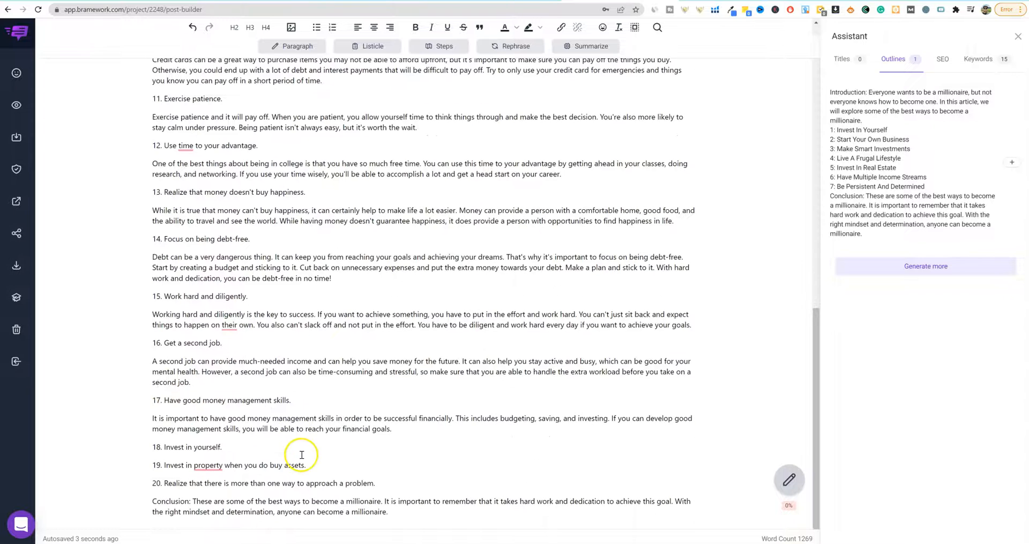
left_click_drag(223, 448, 145, 449)
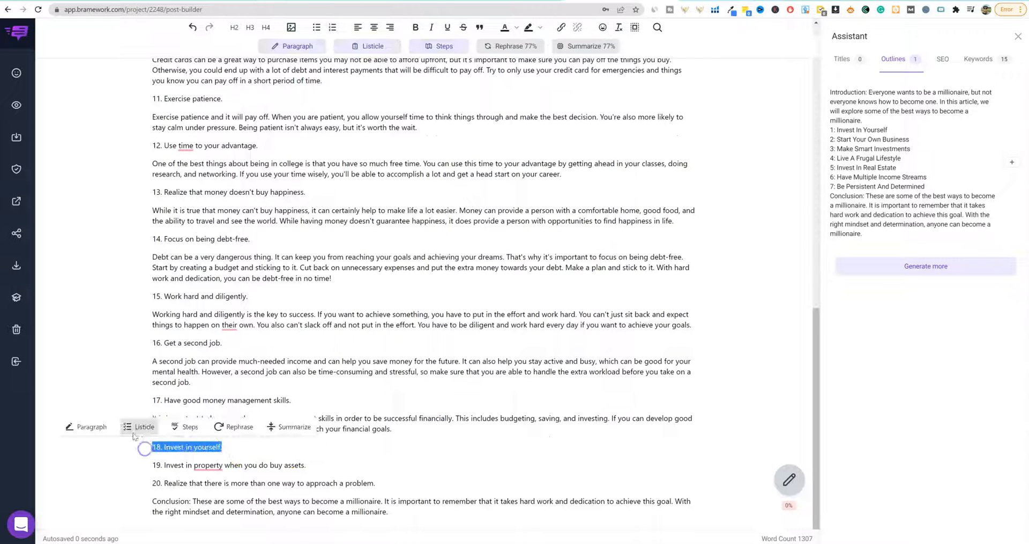
left_click(86, 427)
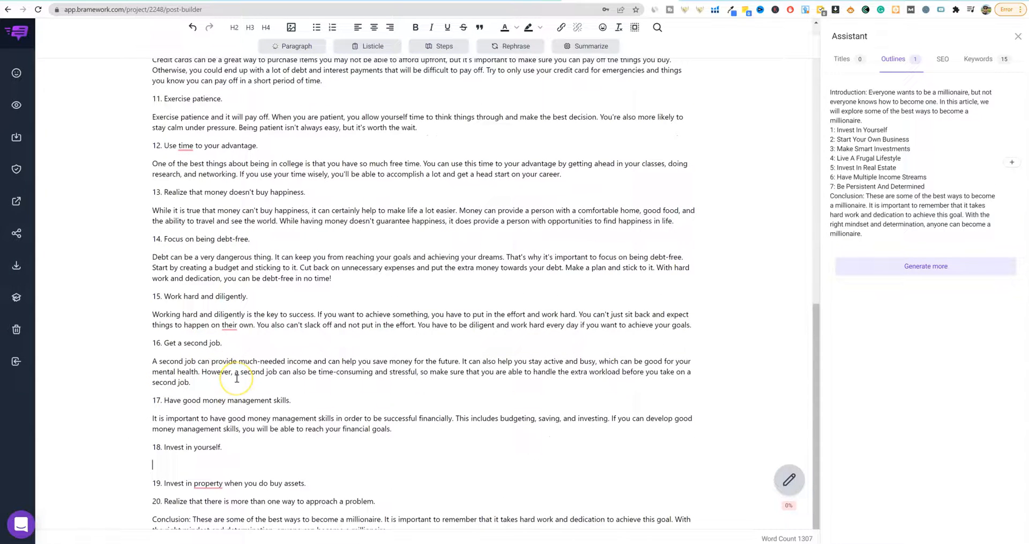
Generate a paragraph under heading "19. Invest in property when you do buy assets" and under heading 20 about approaching a problem
scroll(247, 391, "down", 1)
left_click_drag(307, 465, 150, 462)
left_click(128, 444)
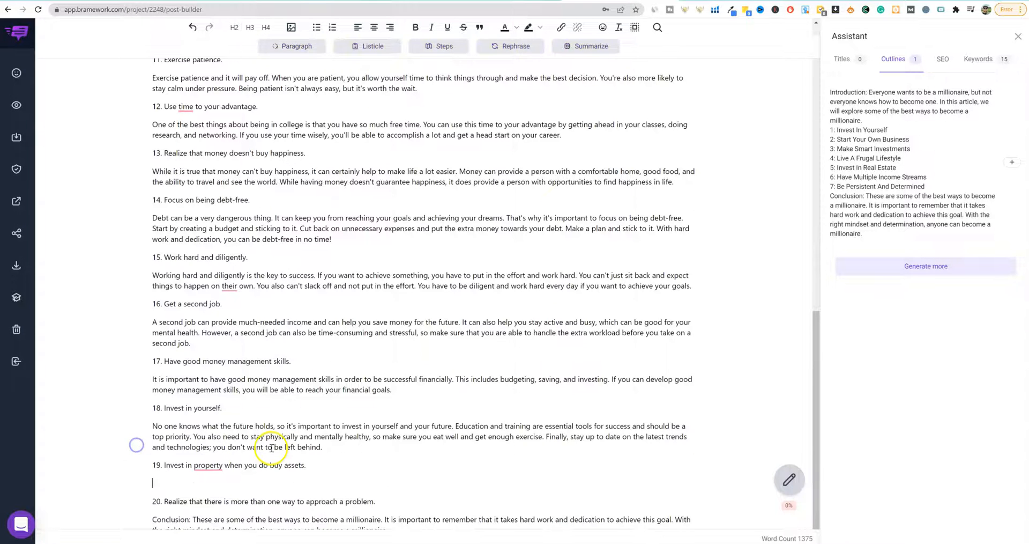
left_click_drag(375, 483, 152, 483)
left_click(153, 464)
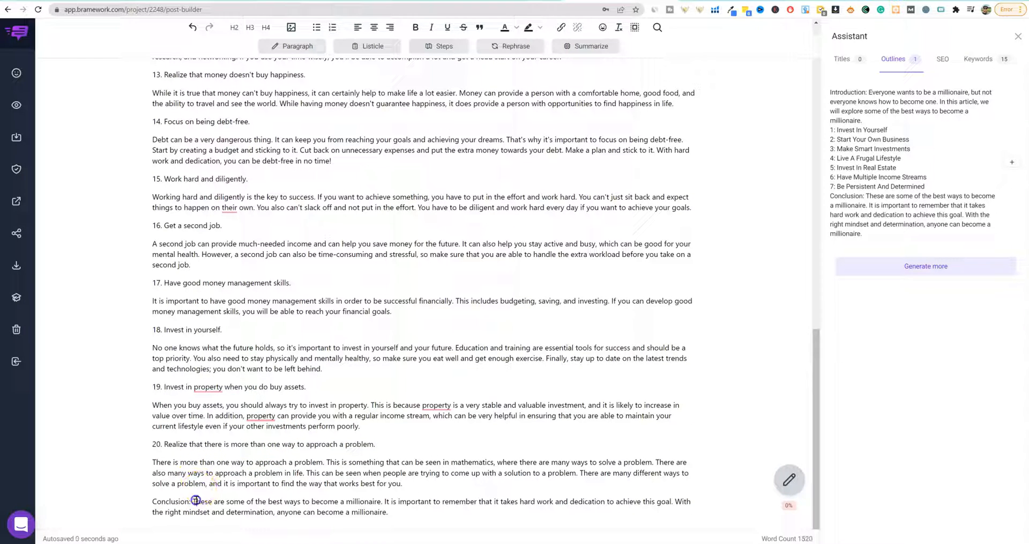
Put "Conclusion" on its own line above the closing text, without the colon, and format it as an H2 heading
key("Return")
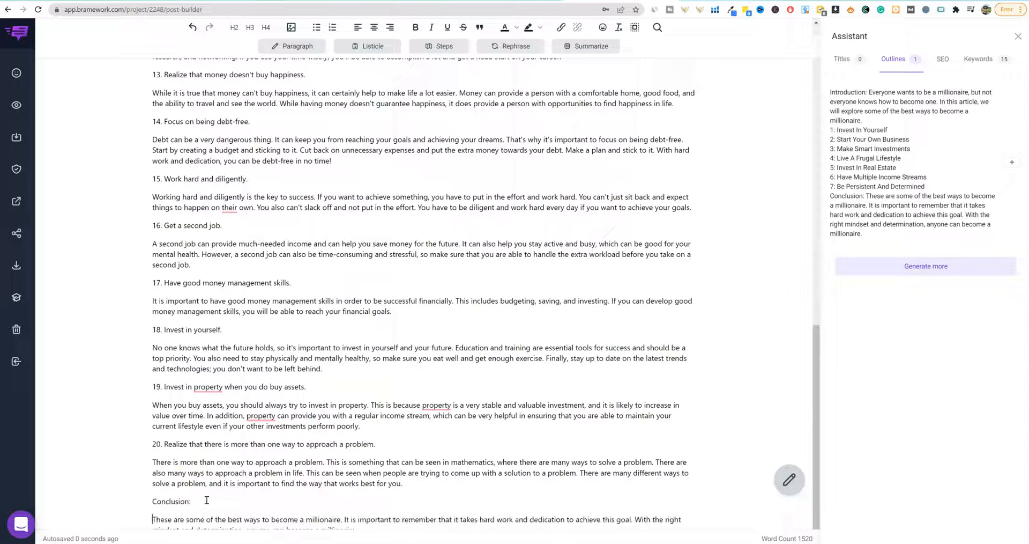
key("Up")
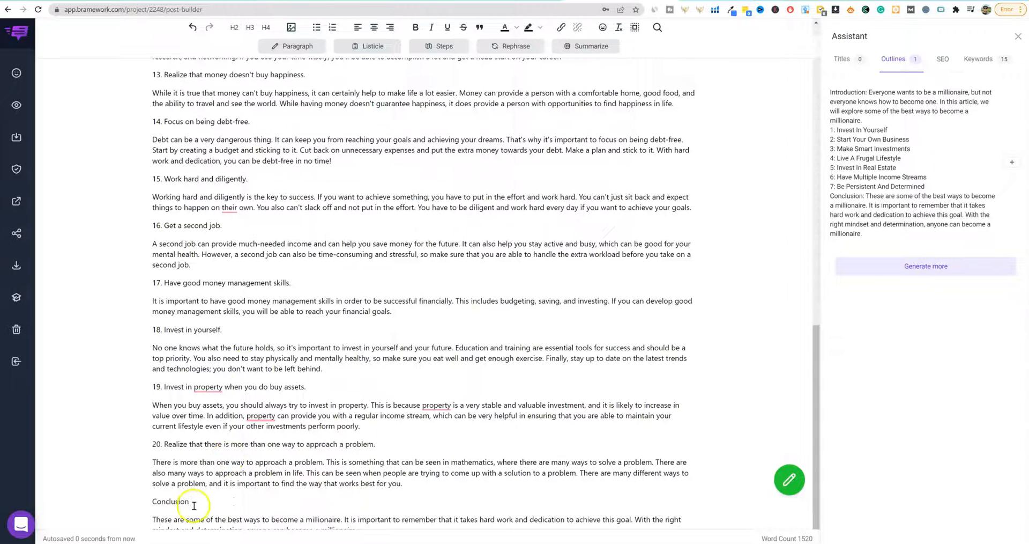
left_click(236, 30)
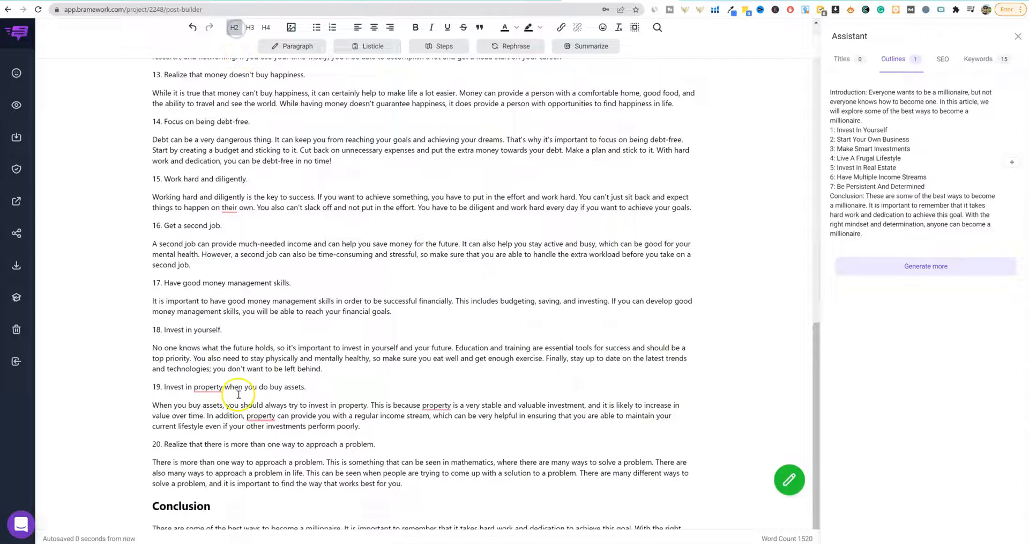
scroll(386, 443, "up", 10)
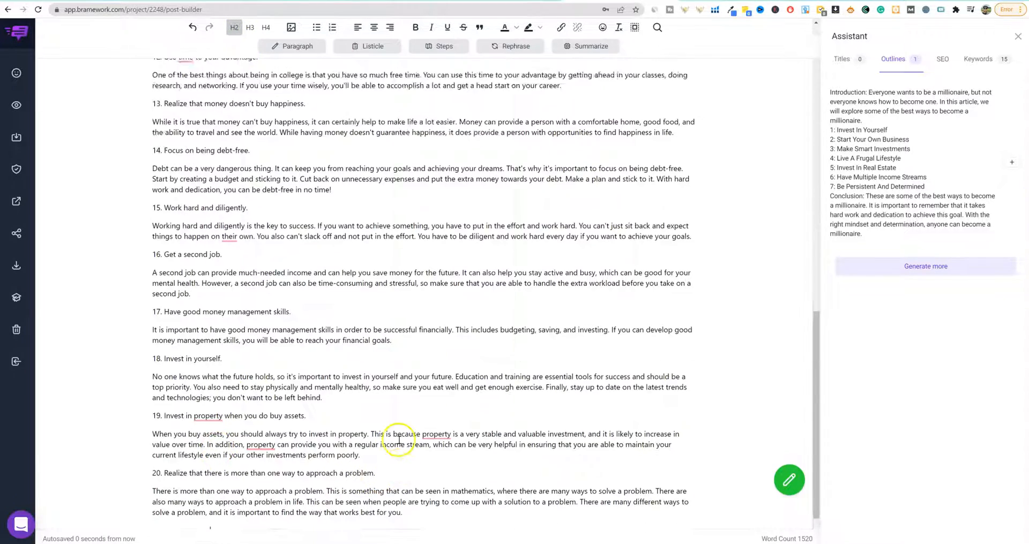
scroll(400, 439, "down", 10)
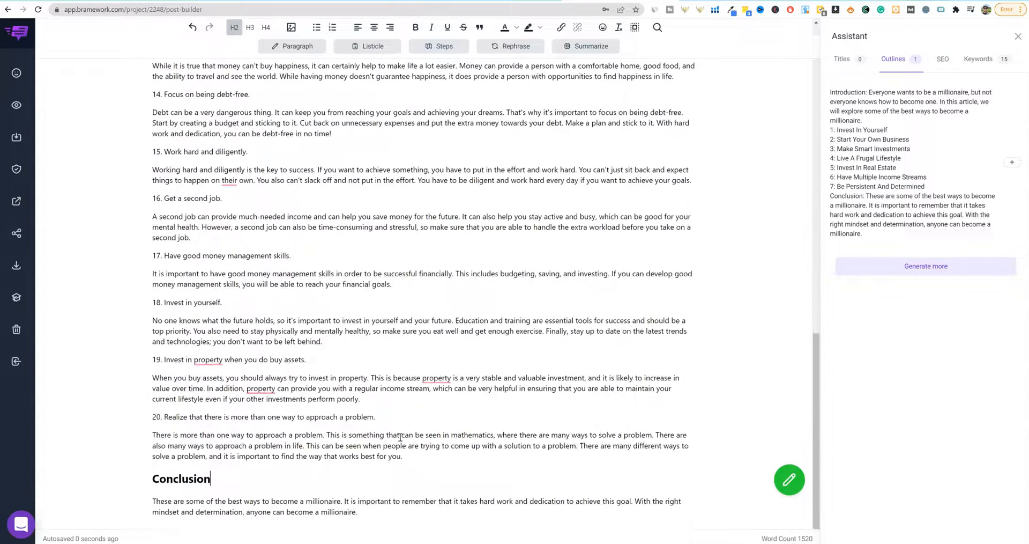
Add the line "What are the best ways to become a millionaire?" below the introduction and format it as an H2 heading
left_click_drag(815, 354, 791, 36)
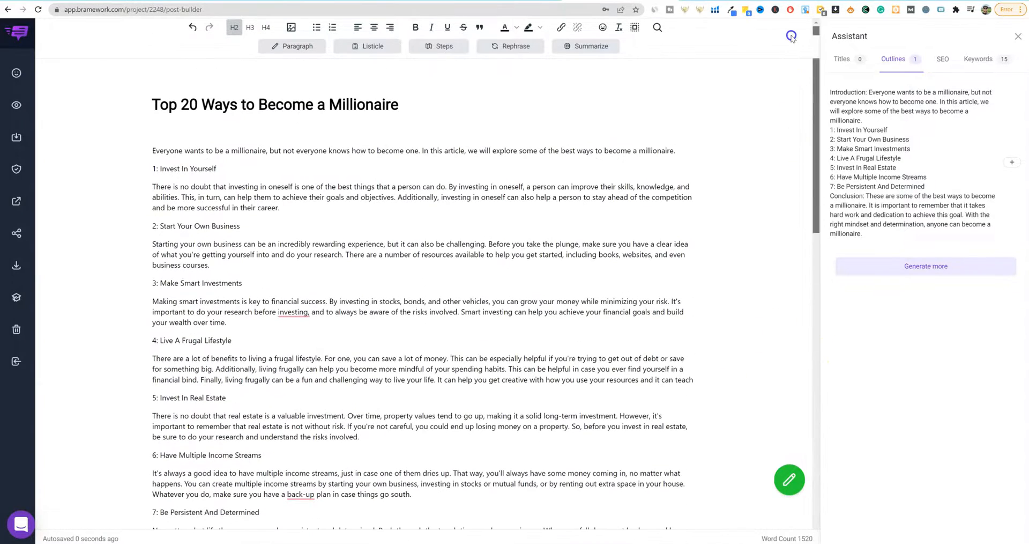
left_click(686, 155)
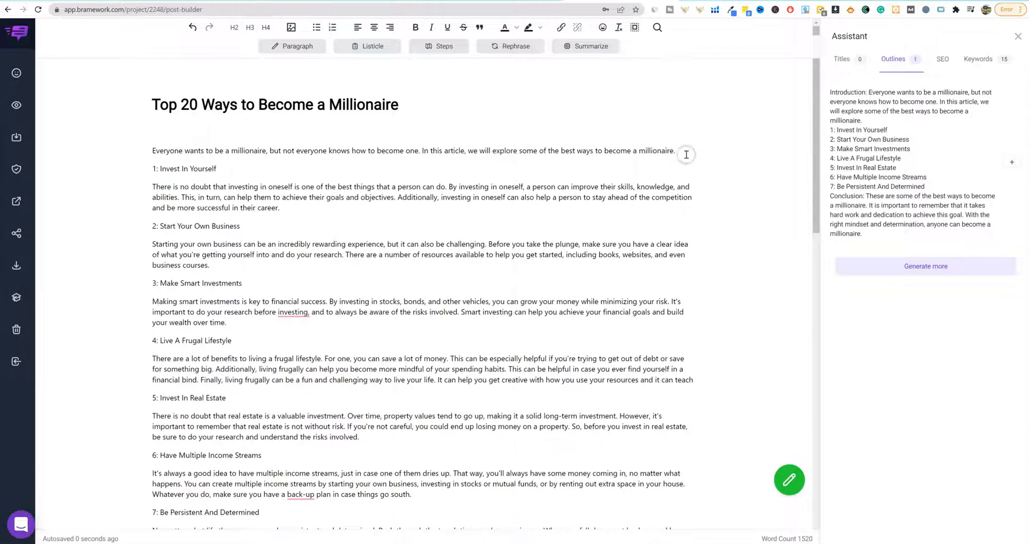
key("Return")
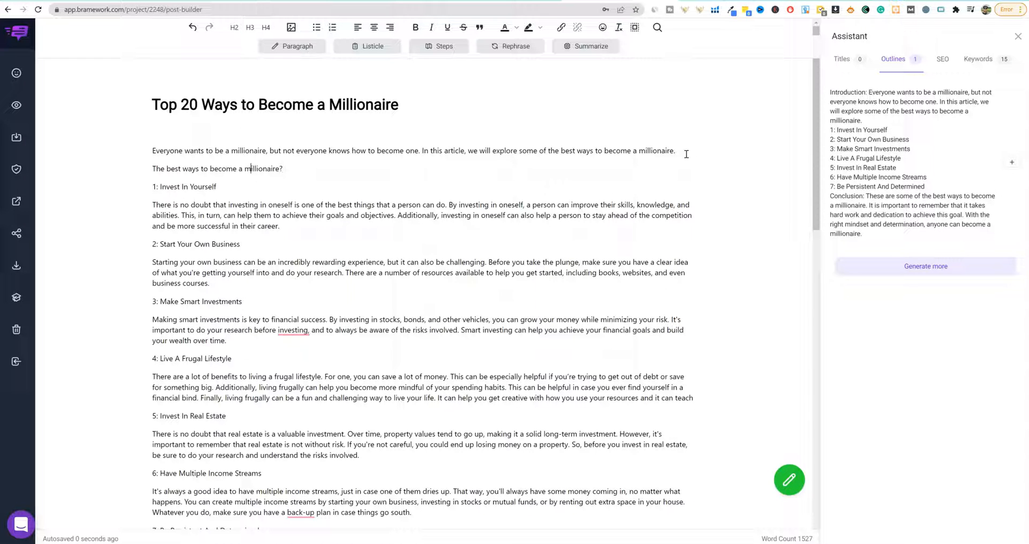
key("BackSpace")
type("t")
key("Home")
type("What are")
key("BackSpace")
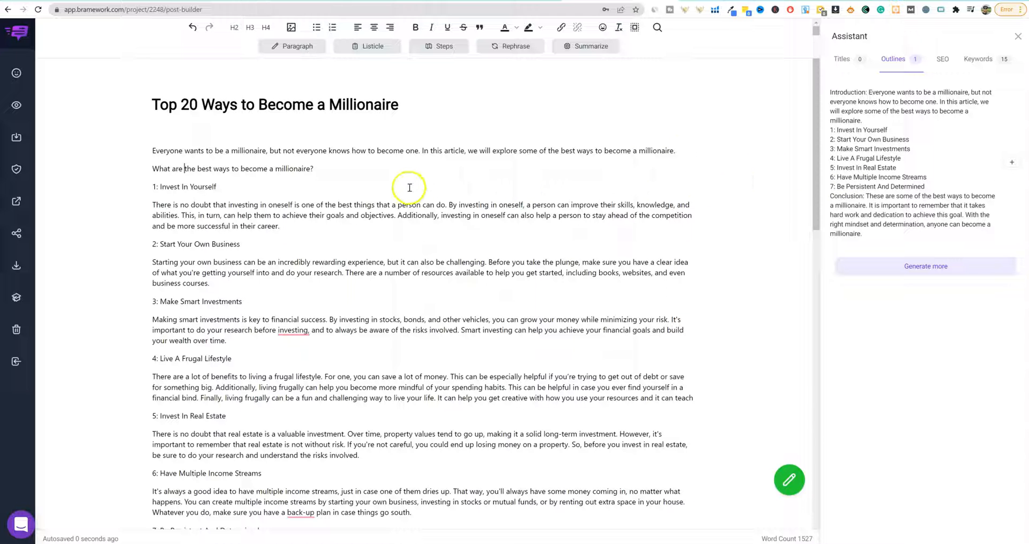
left_click(316, 166)
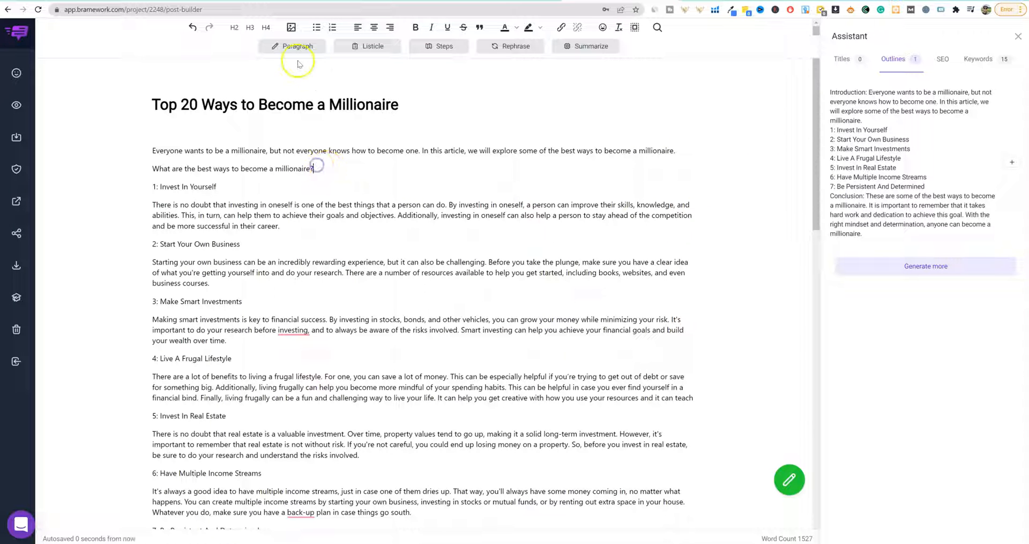
left_click(236, 27)
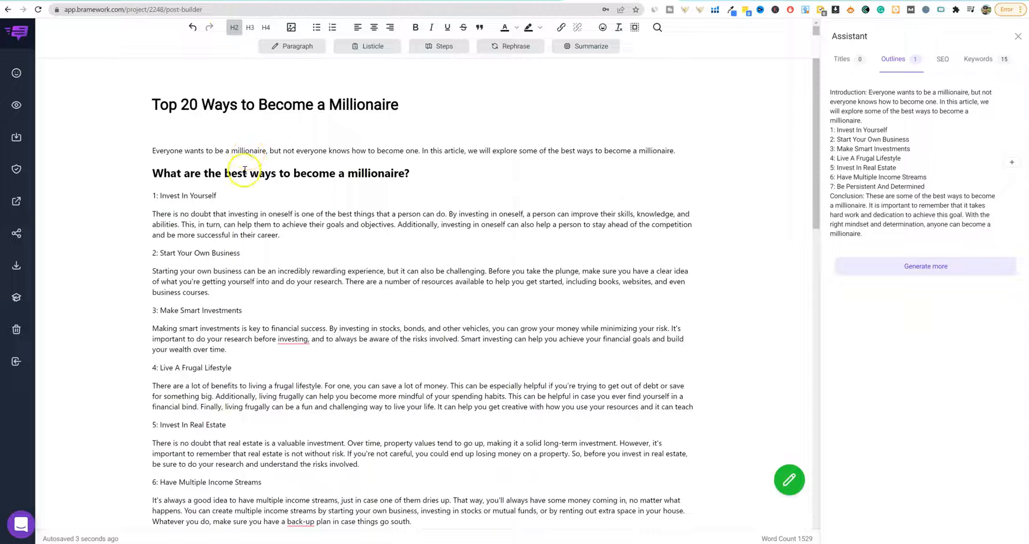
left_click_drag(402, 106, 398, 105)
left_click(397, 105)
left_click_drag(152, 104, 423, 106)
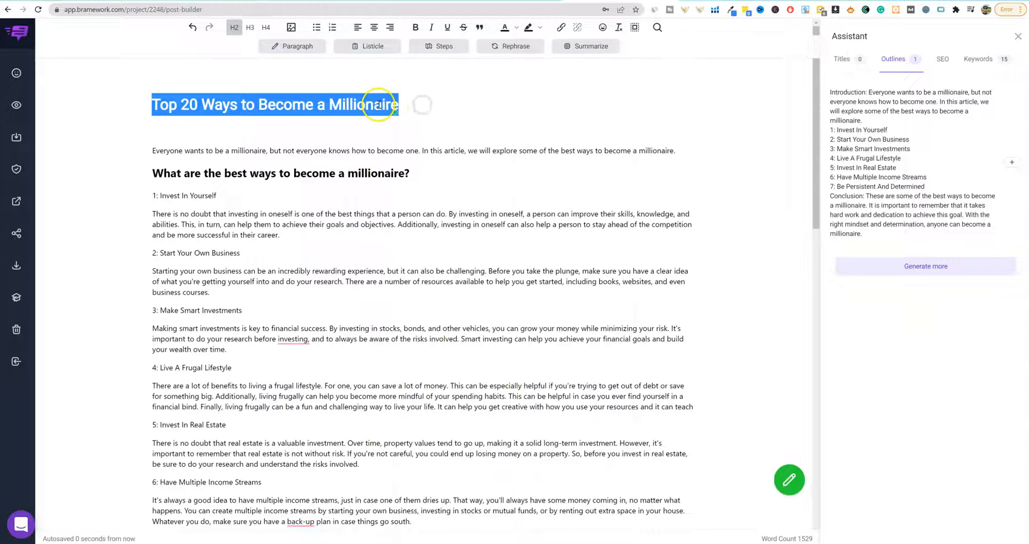
left_click(395, 104)
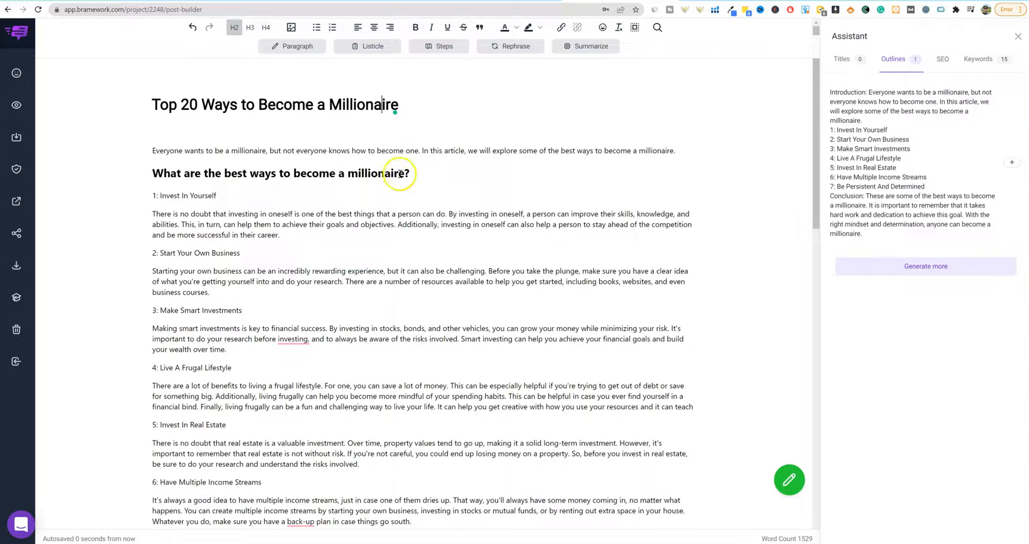
scroll(362, 325, "down", 7)
scroll(367, 329, "up", 7)
Format the numbered headings 1 to 5, from "Invest In Yourself" to "Invest In Real Estate", as H3
left_click(251, 28)
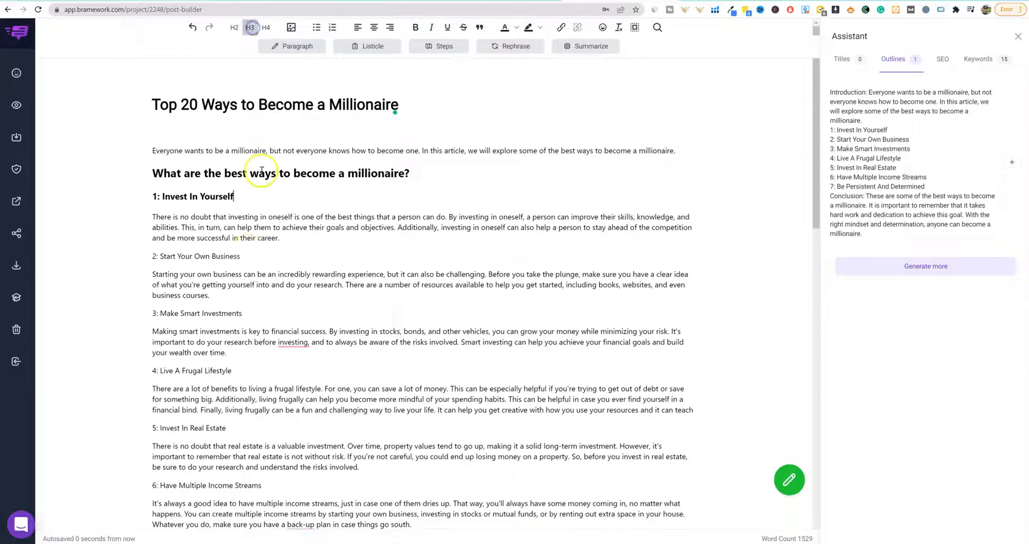
left_click(250, 28)
left_click(242, 316)
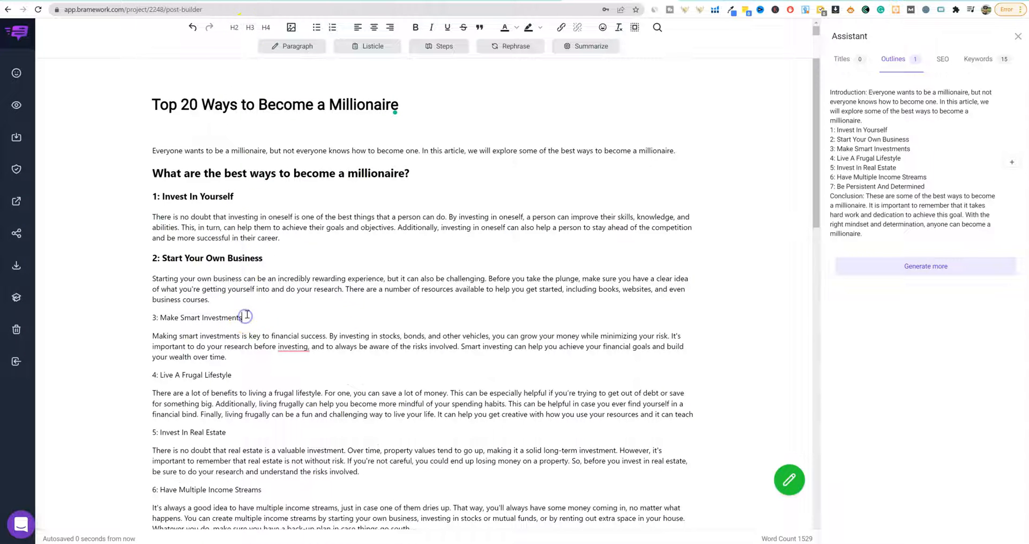
left_click(251, 29)
left_click(234, 377)
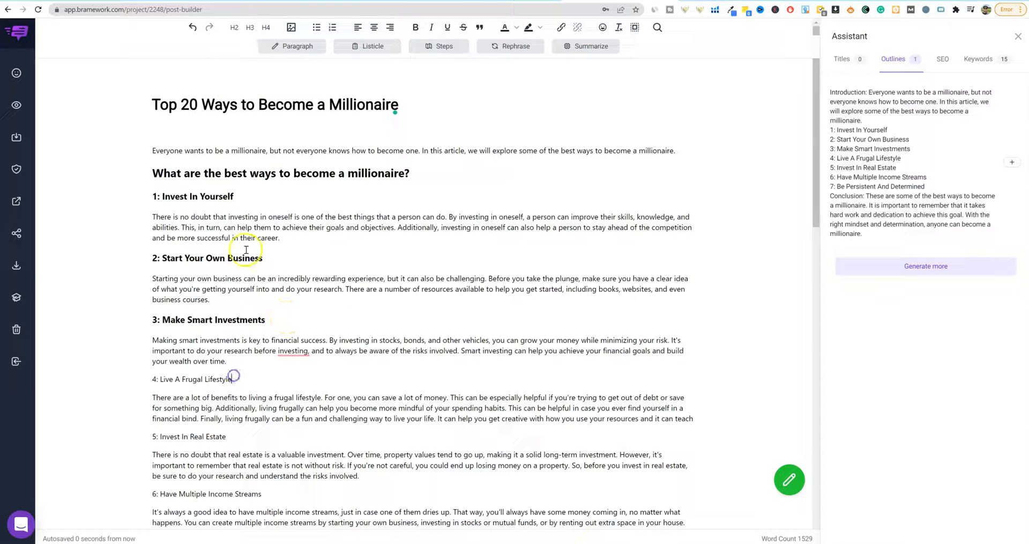
left_click(249, 27)
left_click(230, 440)
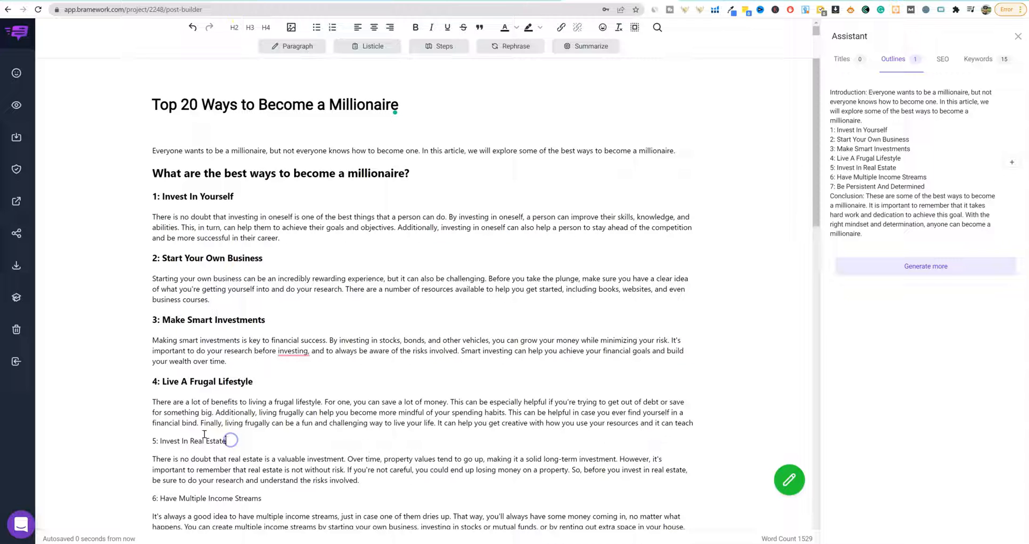
left_click(252, 29)
Format "6: Have Multiple Income Streams" and "7: Be Persistent And Determined" as H3 headings
scroll(244, 299, "down", 6)
left_click(264, 172)
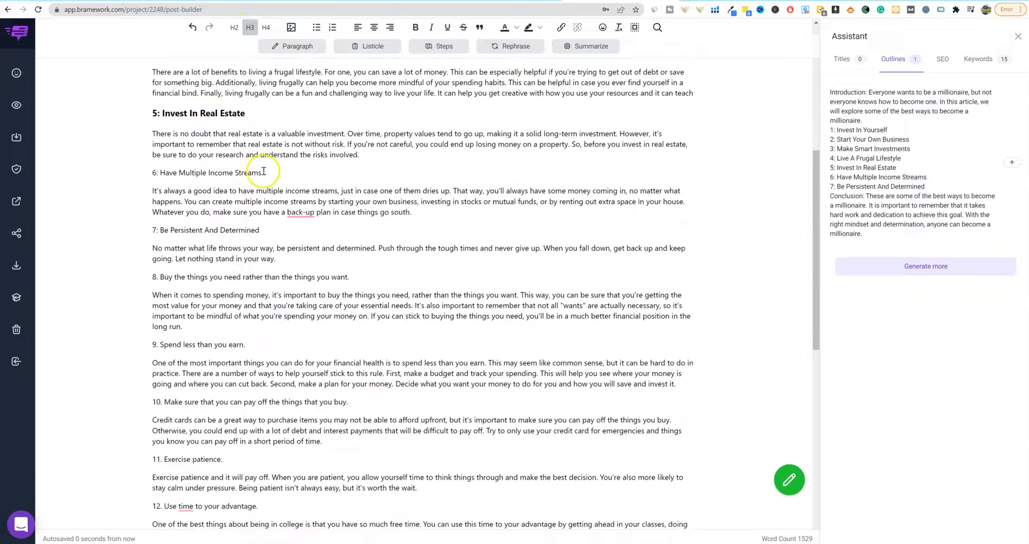
left_click(225, 116)
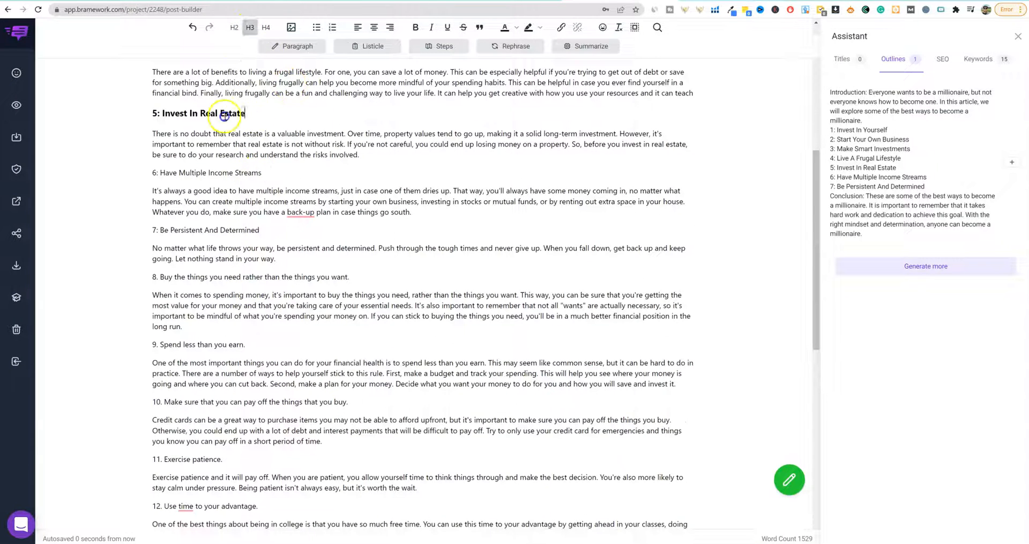
double_click(224, 116)
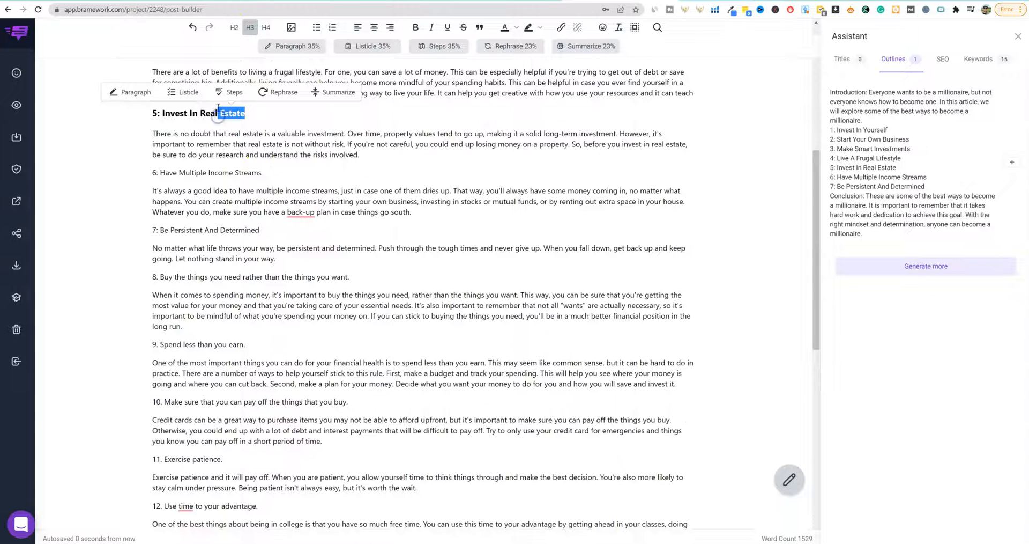
left_click(261, 151)
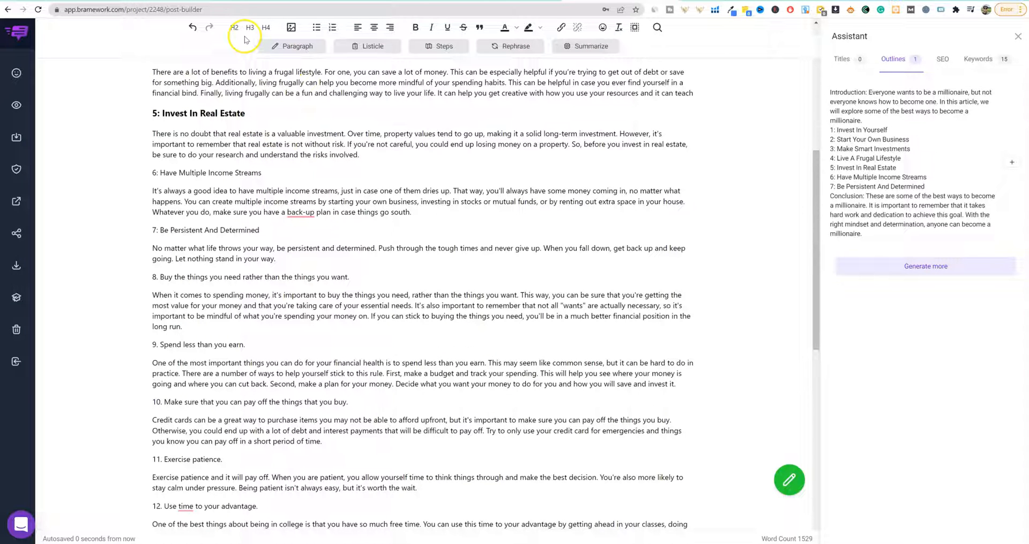
left_click_drag(262, 173, 154, 169)
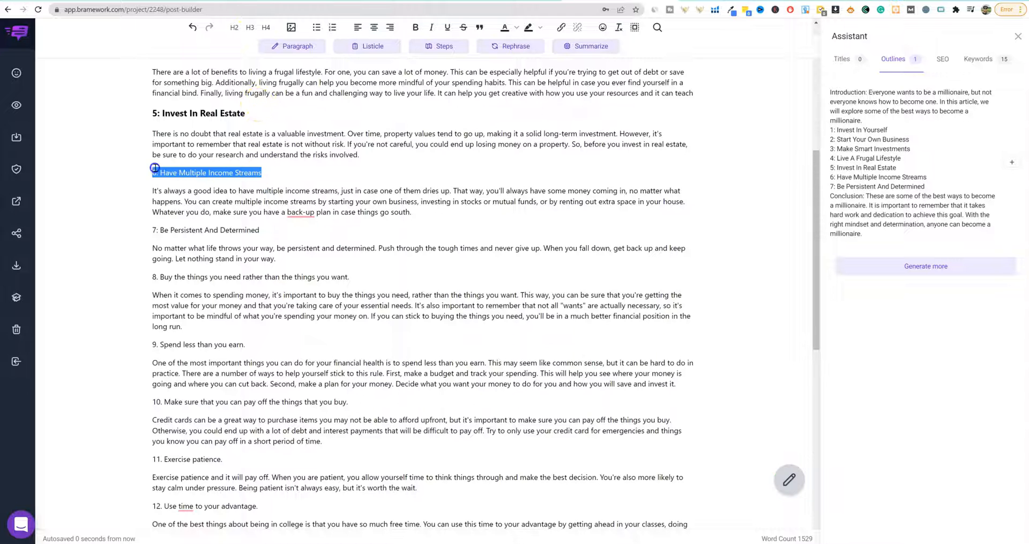
left_click_drag(263, 228, 152, 229)
left_click_drag(270, 171, 152, 171)
left_click(250, 28)
left_click_drag(261, 234, 145, 235)
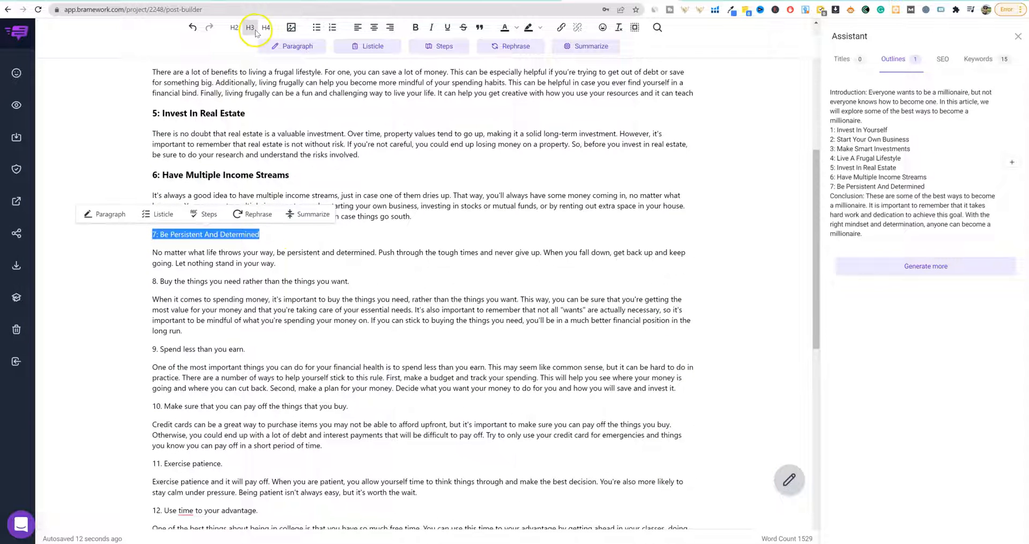
left_click(250, 28)
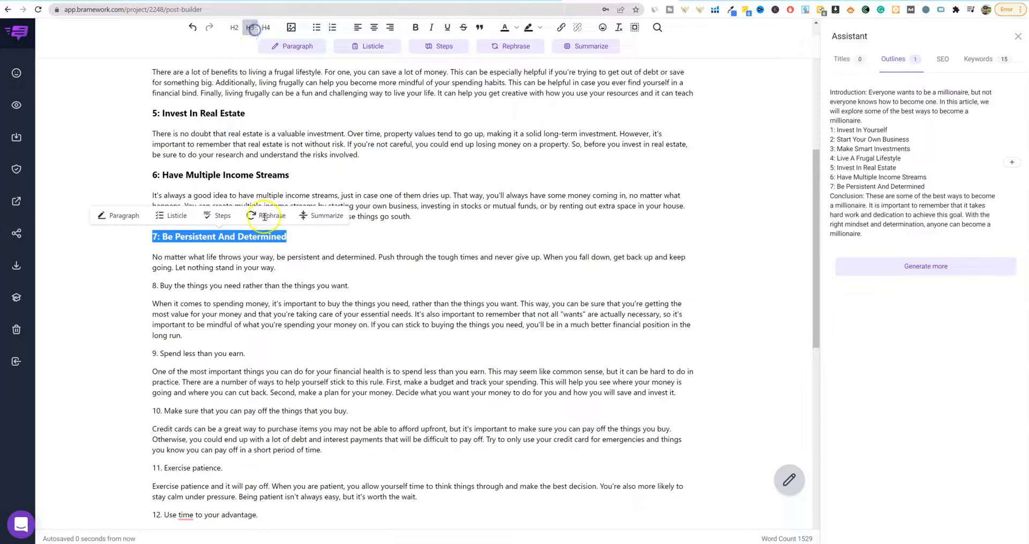
Format the numbered headings 8 to 10, about buying needs, spending less and paying off purchases, as H3
left_click(349, 286)
left_click(253, 27)
left_click(257, 357)
left_click(250, 27)
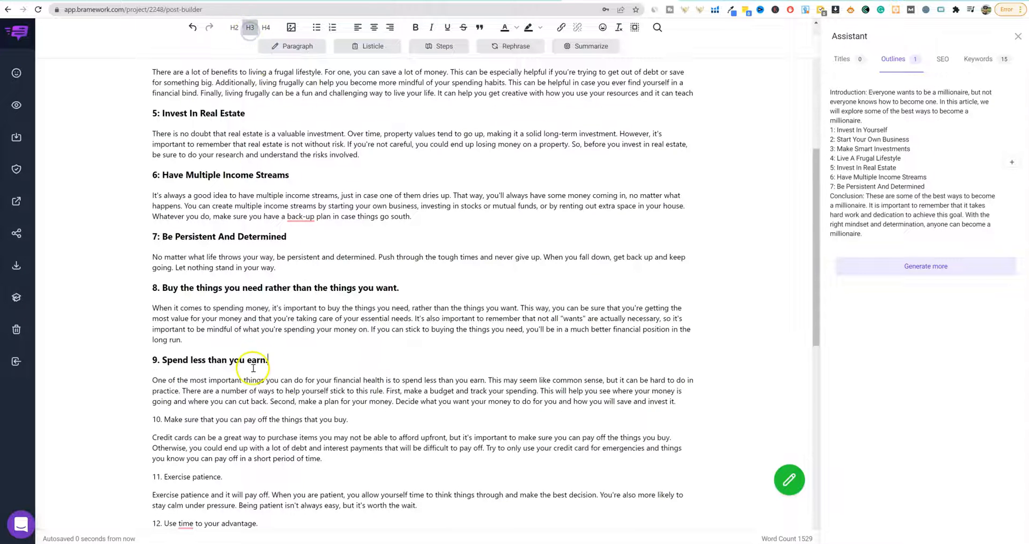
left_click(349, 419)
left_click(250, 28)
Format headings 11 to 13, from "Exercise patience" to "Realize that money doesn't buy happiness", as H3
scroll(285, 289, "down", 3)
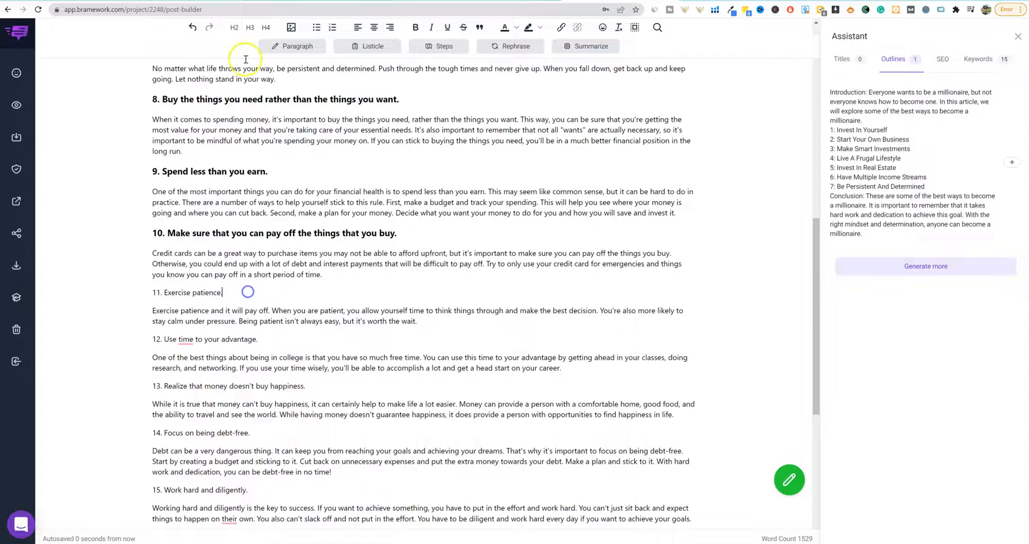
left_click(250, 28)
left_click(270, 342)
left_click(250, 28)
scroll(276, 349, "down", 1)
left_click(310, 352)
left_click(249, 28)
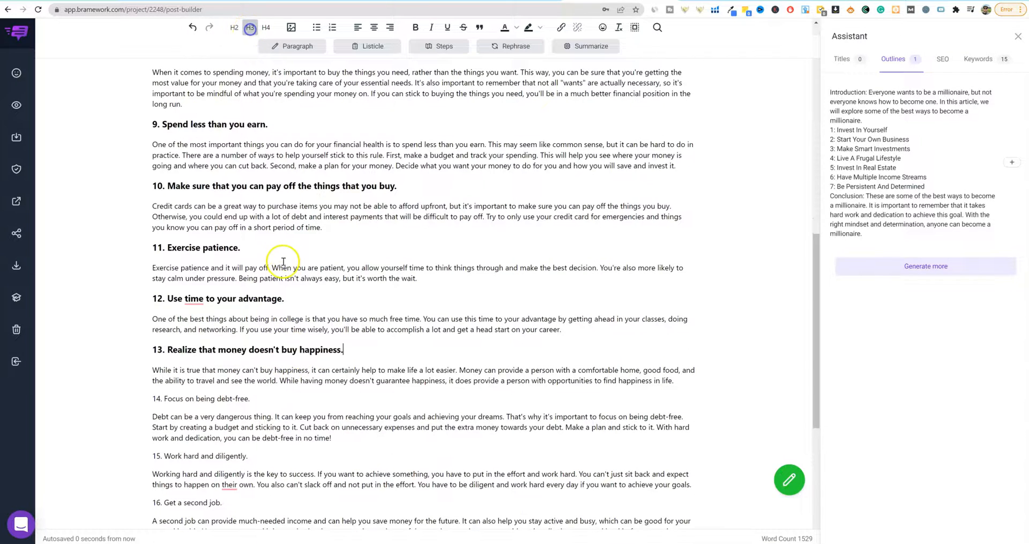
Format the remaining numbered headings, from "14. Focus on being debt-free" through heading 20 about approaching a problem, as H3
scroll(263, 225, "down", 3)
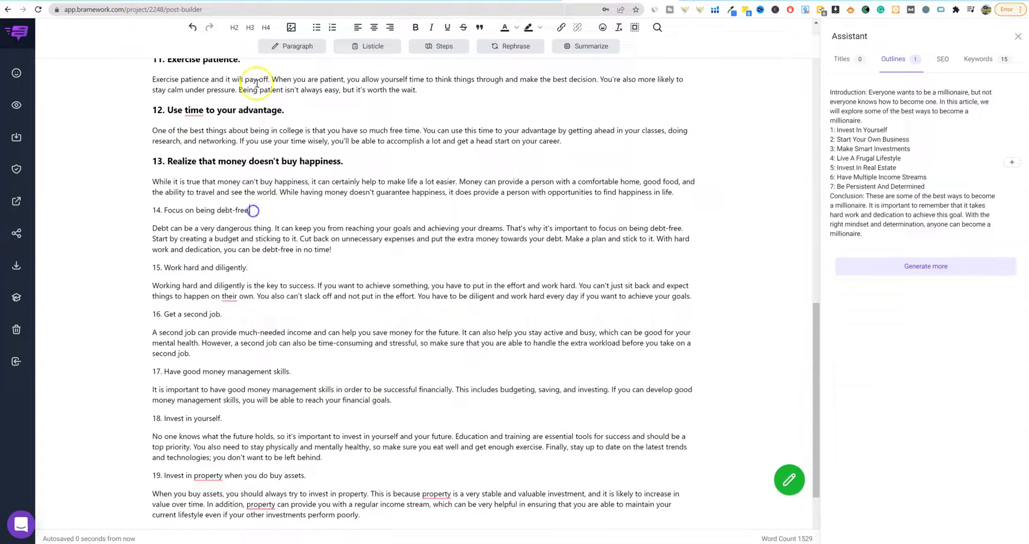
left_click(250, 28)
left_click(255, 274)
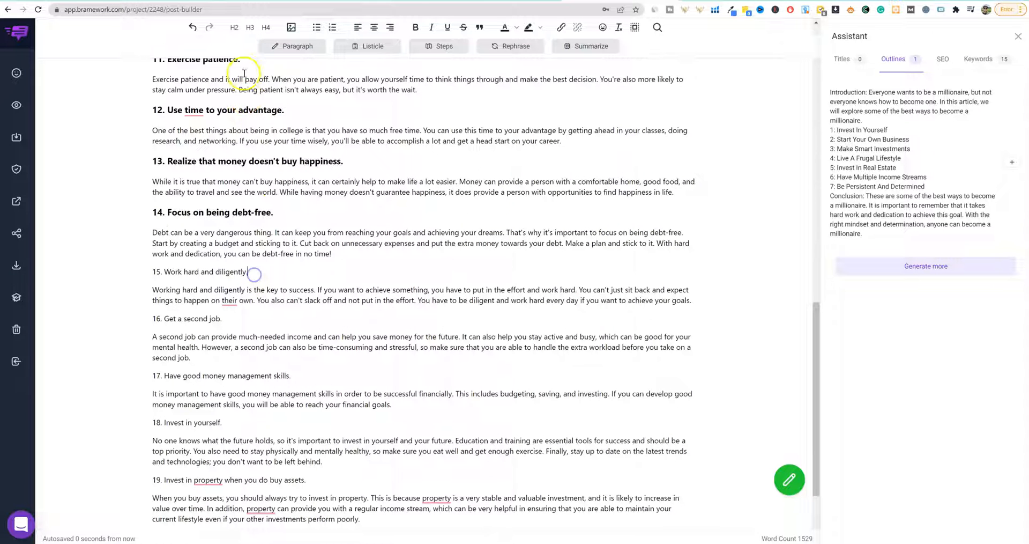
left_click(249, 28)
left_click(236, 320)
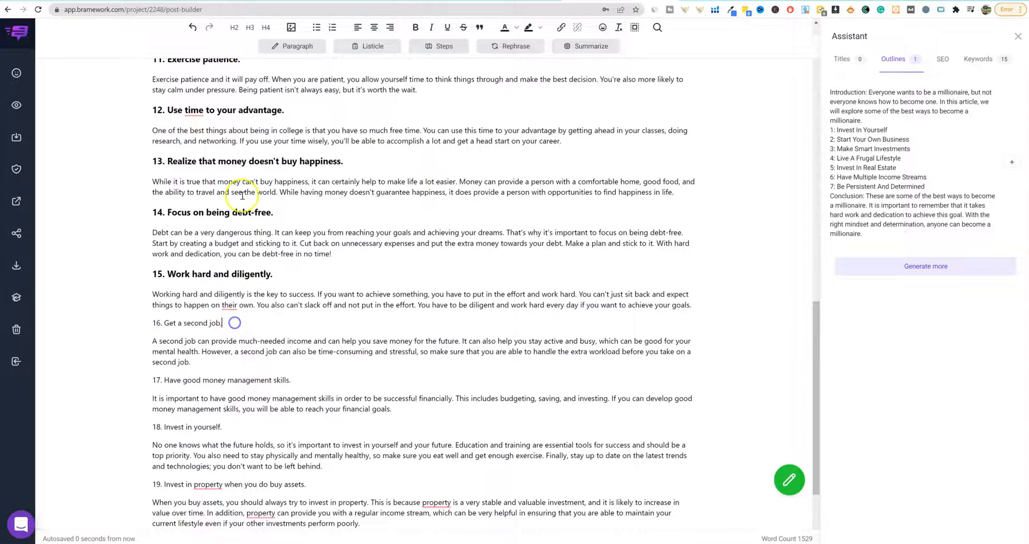
left_click(250, 28)
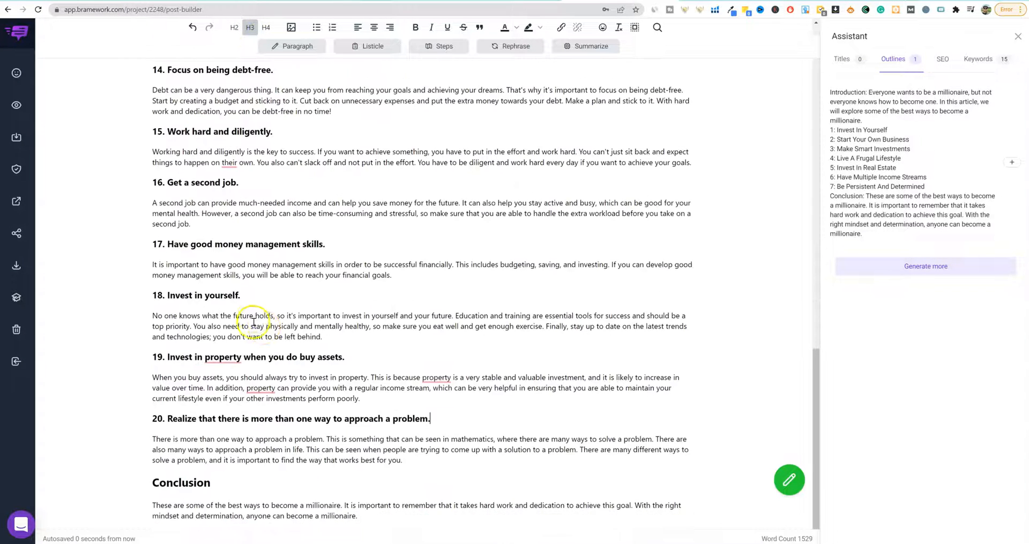
Generate a paragraph under the H2 heading "What are the best ways to become a millionaire?"
scroll(262, 324, "up", 1)
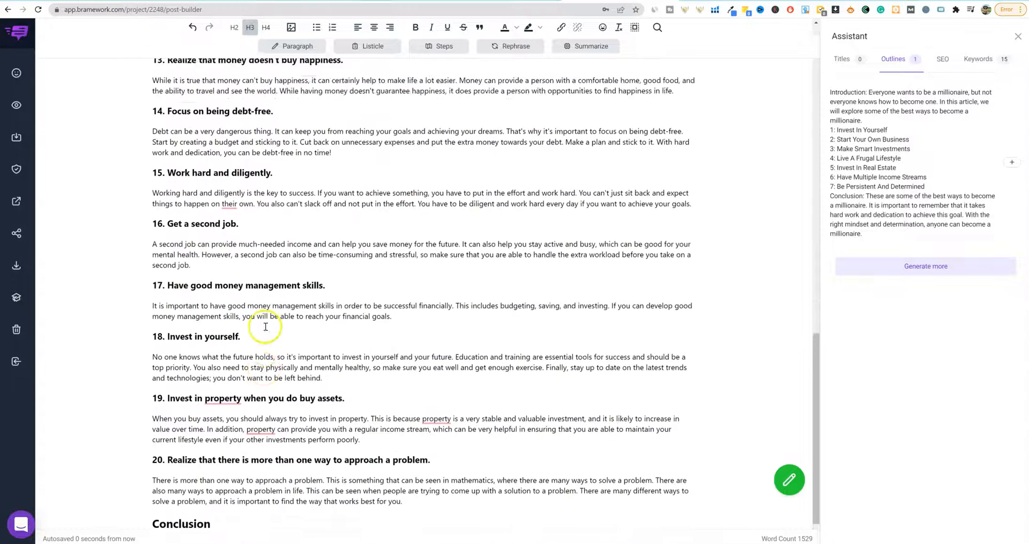
scroll(273, 317, "down", 1)
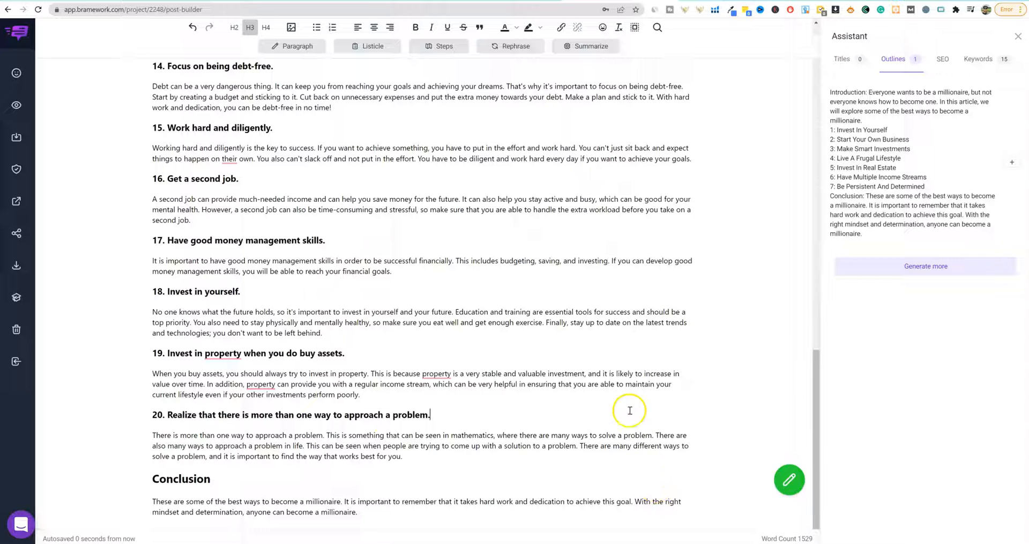
scroll(392, 381, "up", 15)
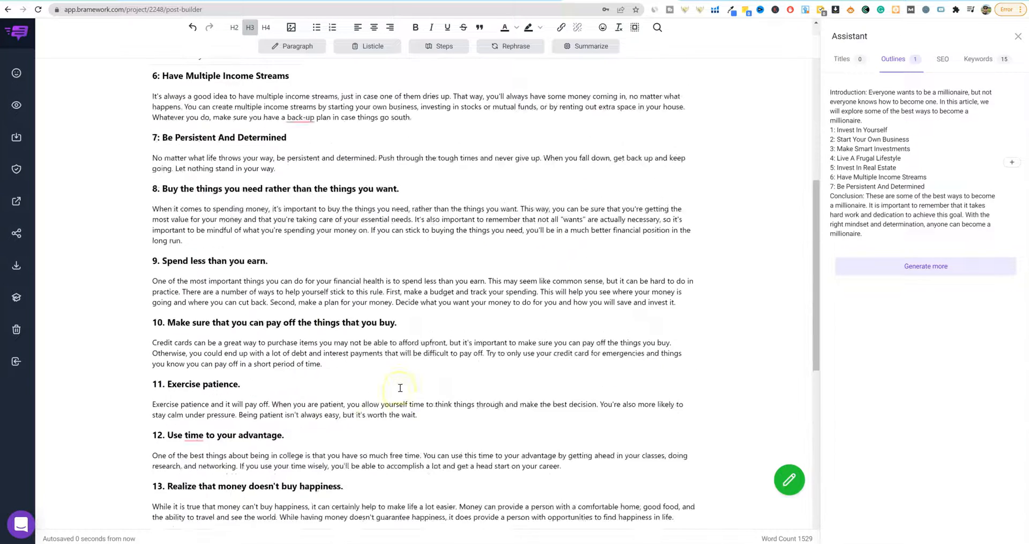
scroll(400, 388, "up", 3)
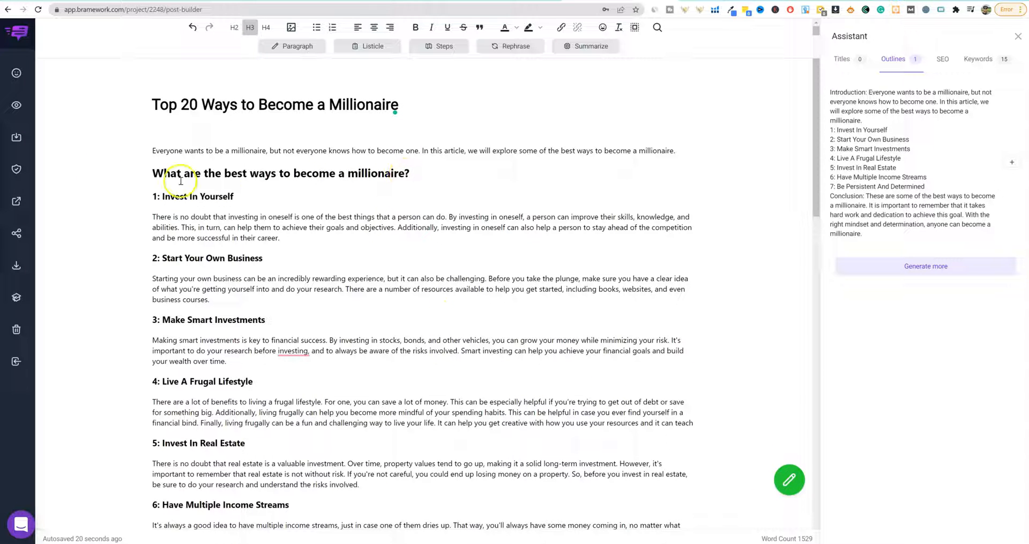
left_click_drag(410, 173, 112, 174)
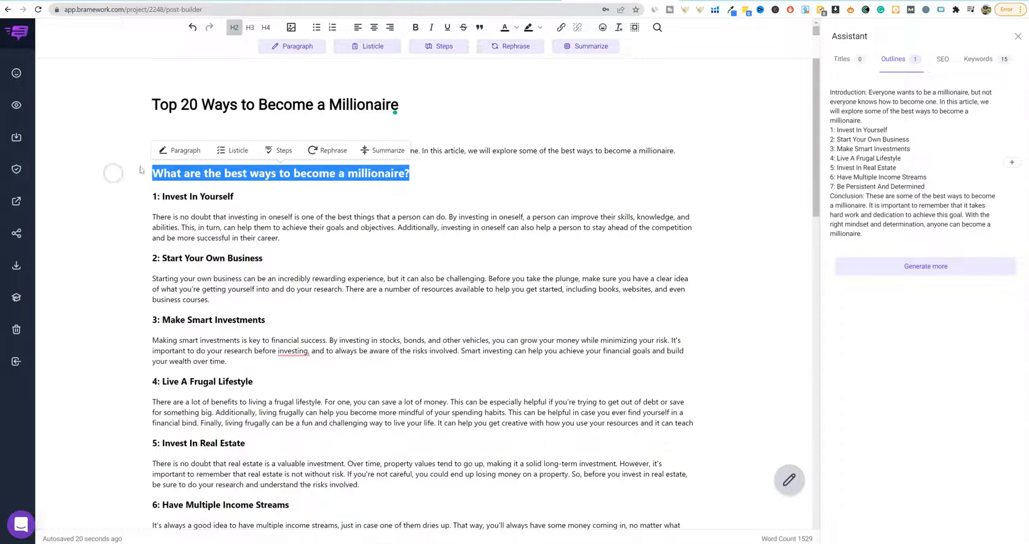
left_click(195, 151)
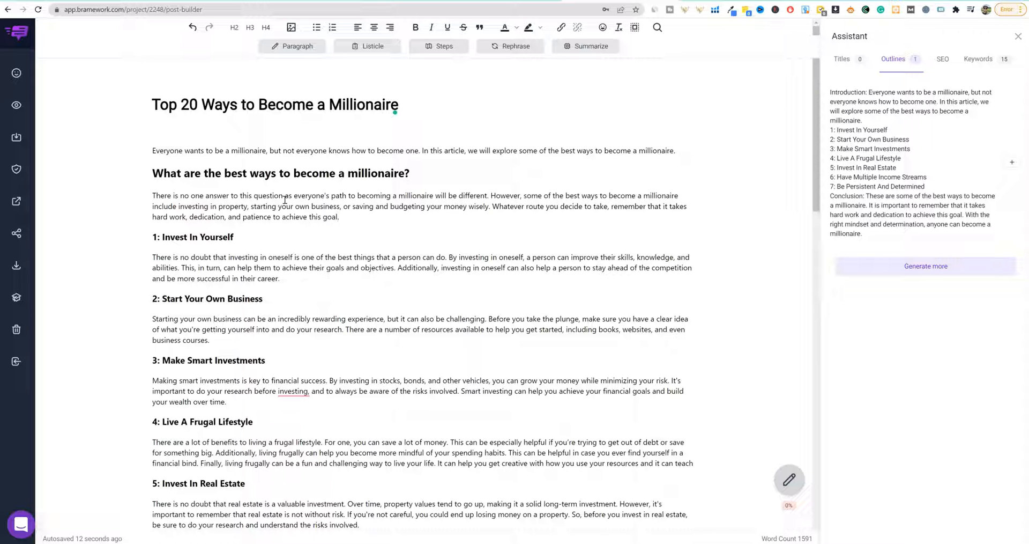
Append "Below we have collected a list of out top 20 ways to become a millionaire." to the paragraph under the first H2 heading
left_click(347, 219)
type("Below we have collecte")
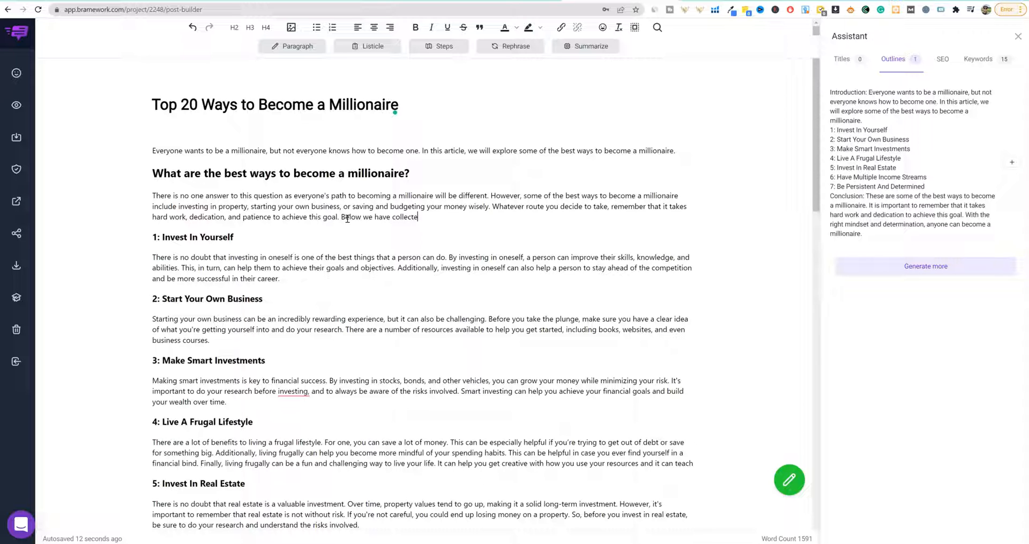
type("d a list of out")
type("top 20 ways to become a")
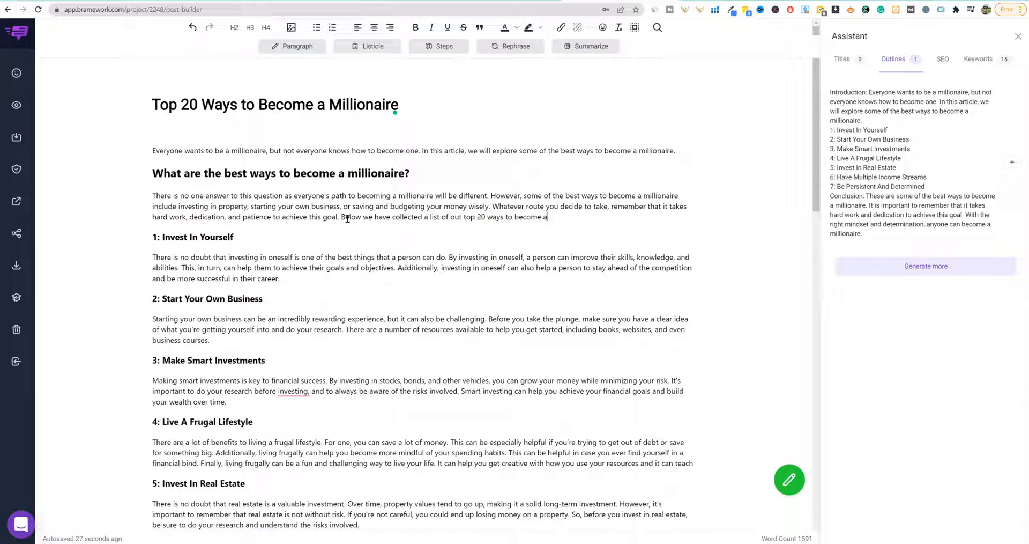
type(" millionaire.")
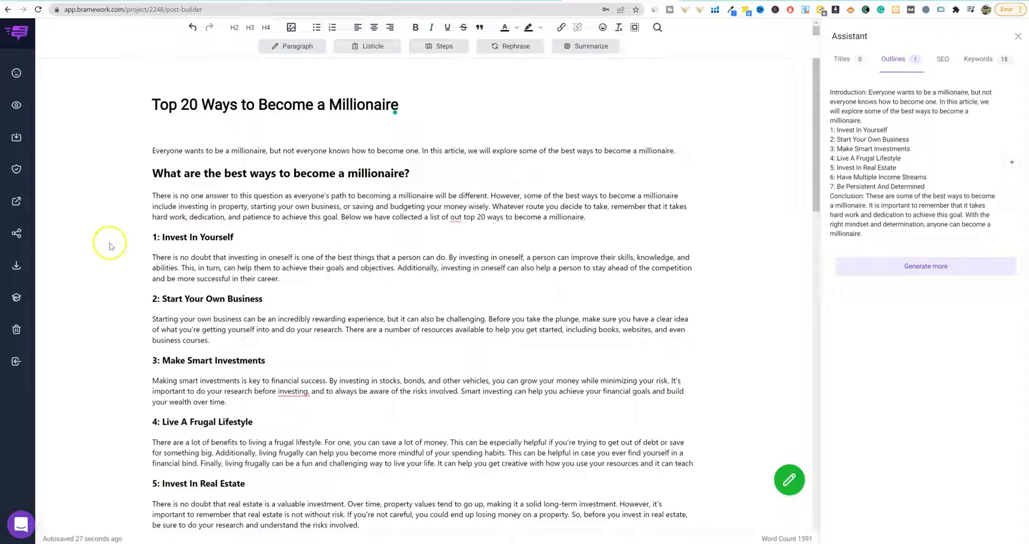
Review the keyword in the H2 heading "What are the best ways to become a millionaire?" and the paragraph under "1: Invest In Yourself"
scroll(274, 252, "down", 1)
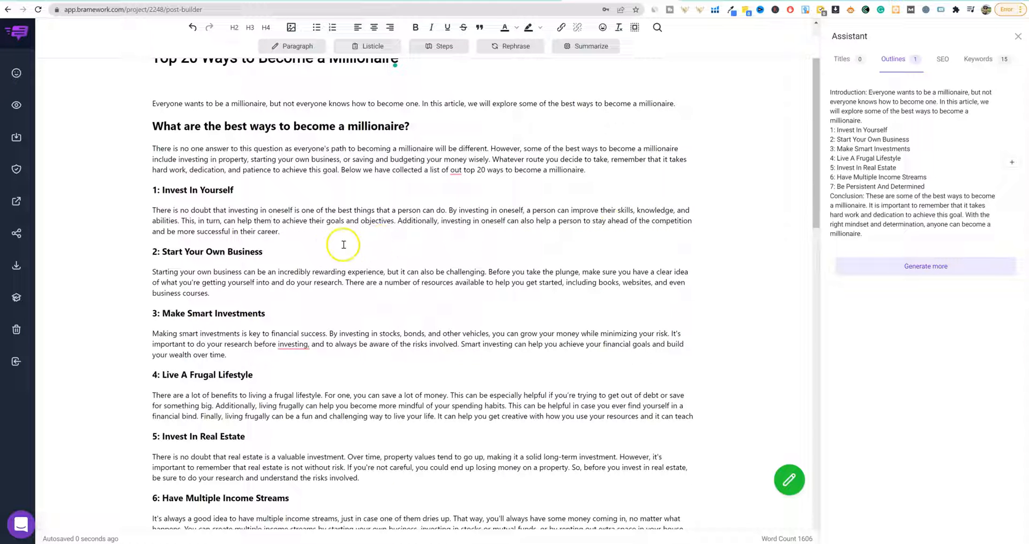
left_click_drag(301, 230, 154, 190)
left_click(272, 218)
left_click_drag(421, 126, 267, 125)
left_click(245, 228)
left_click(270, 336)
left_click_drag(152, 210, 328, 229)
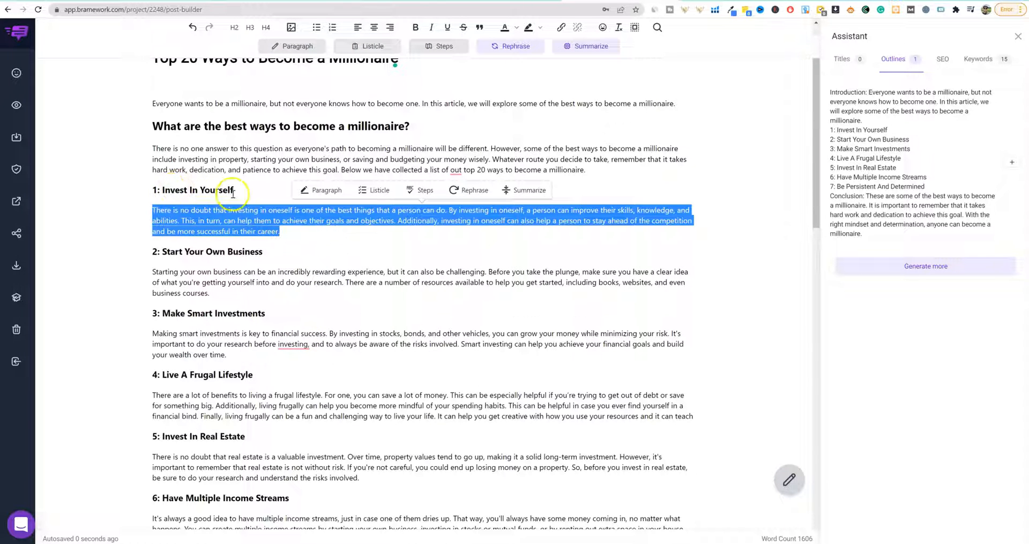
left_click(241, 224)
left_click_drag(292, 233, 149, 213)
left_click(271, 225)
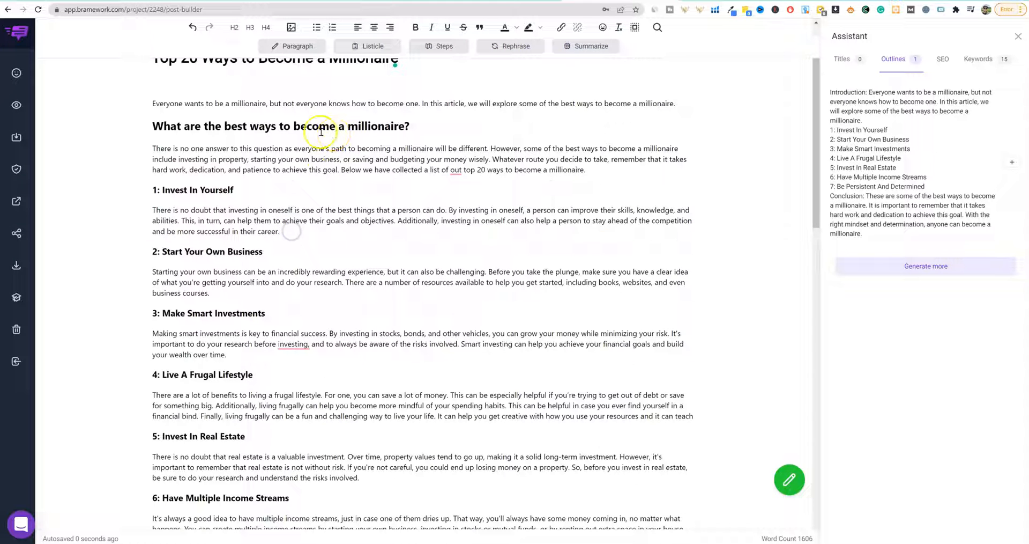
left_click_drag(312, 127, 378, 128)
Append "Starting your own business is a great path to help increase your chances of becoming a millionaire." to the paragraph under heading 2
left_click(374, 209)
type("ting you")
key("BackSpace")
key("BackSpace")
key("BackSpace")
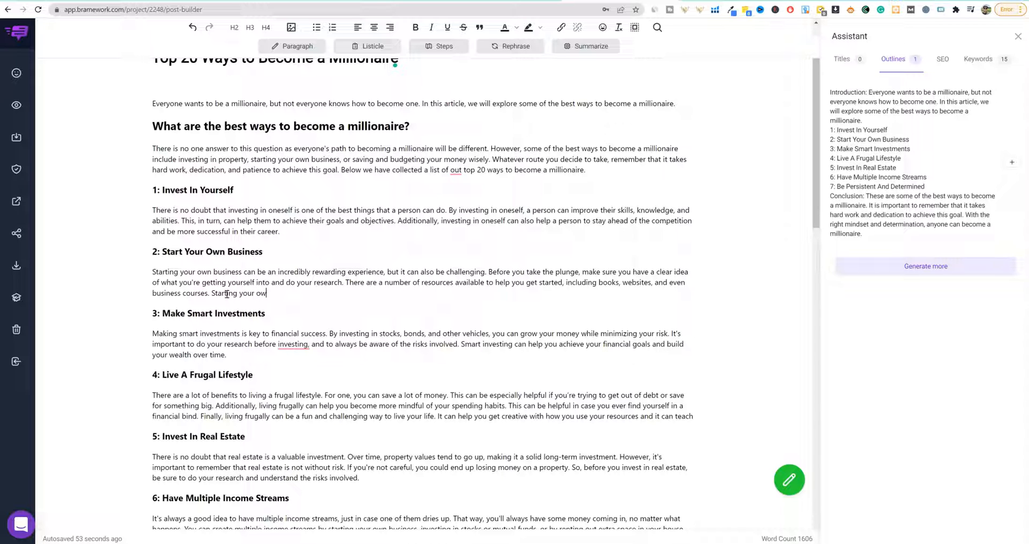
type("ness is a great path to help you")
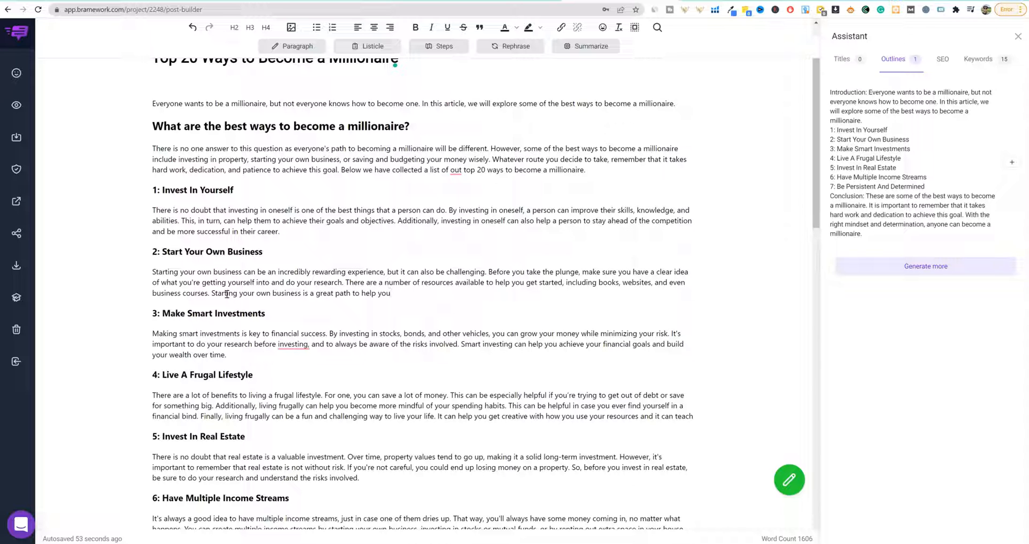
key("BackSpace")
key("BackSpace")
type("increase your chances of becomeing a millionaire.")
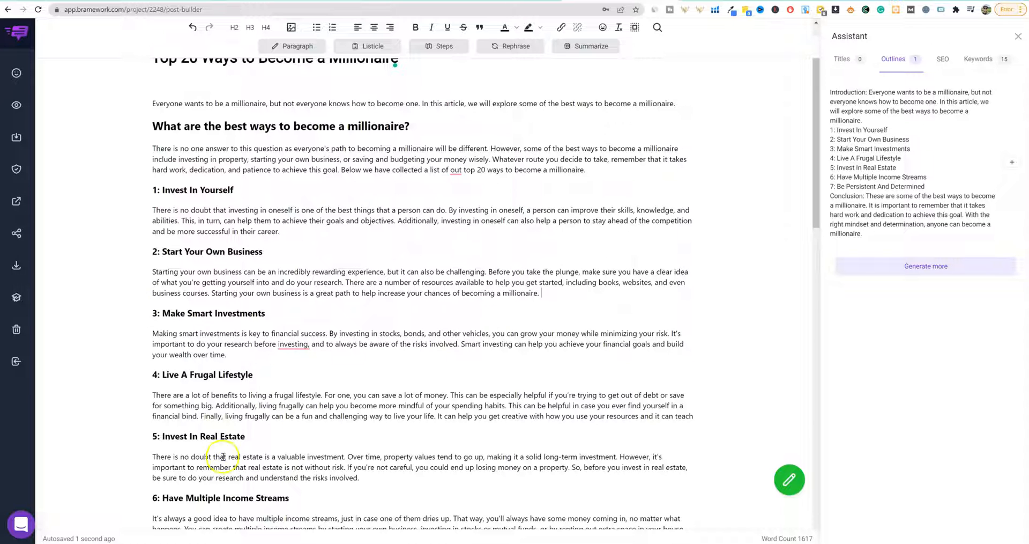
Check the endings of the paragraphs under headings 4 to 7 for unfinished sentences
left_click_drag(575, 416, 680, 416)
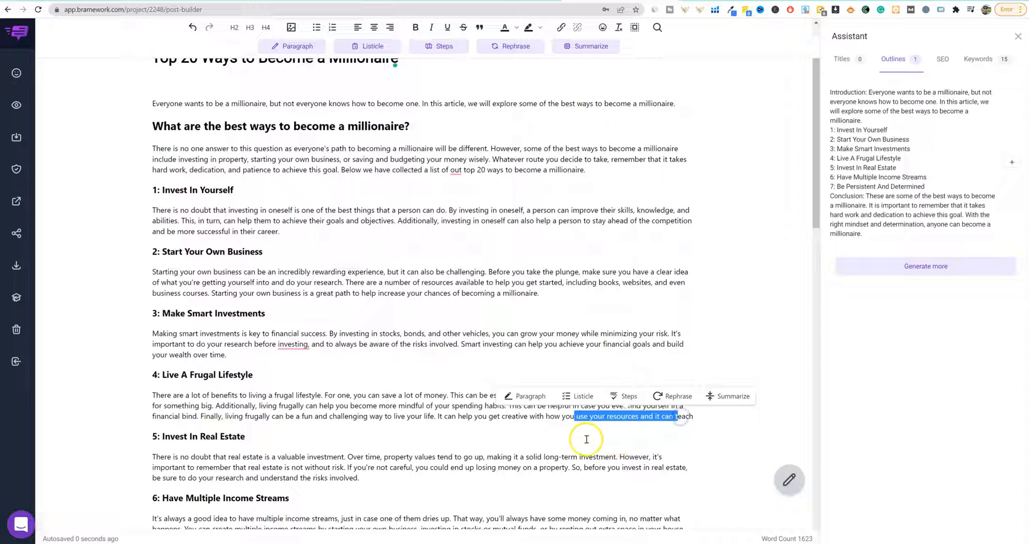
left_click(384, 456)
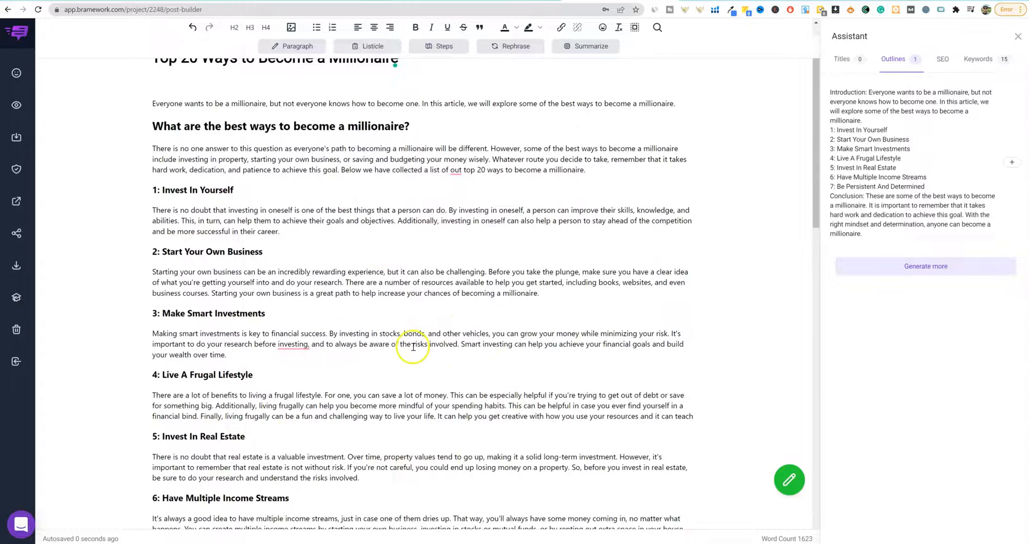
scroll(529, 306, "down", 3)
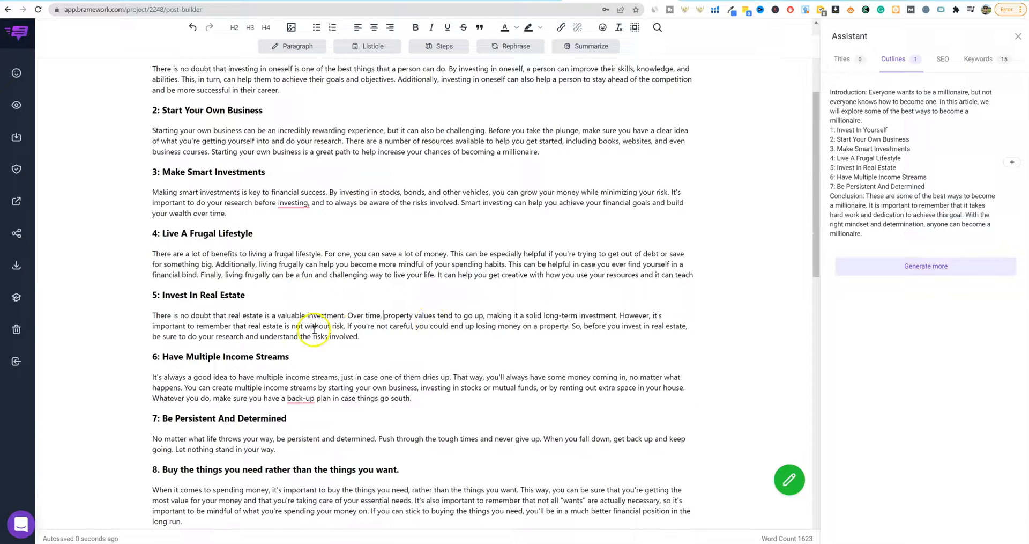
left_click(292, 448)
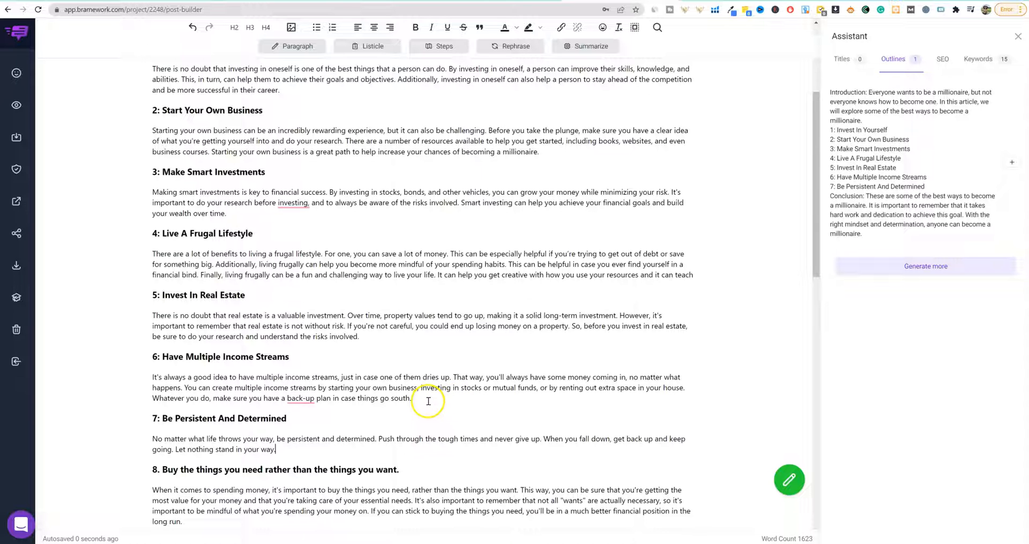
left_click(364, 337)
left_click(696, 274)
left_click(697, 277)
Try generating an AI paragraph from the cut-off last sentence under "4: Live A Frugal Lifestyle", and delete the generated paragraph
left_click_drag(693, 274, 440, 276)
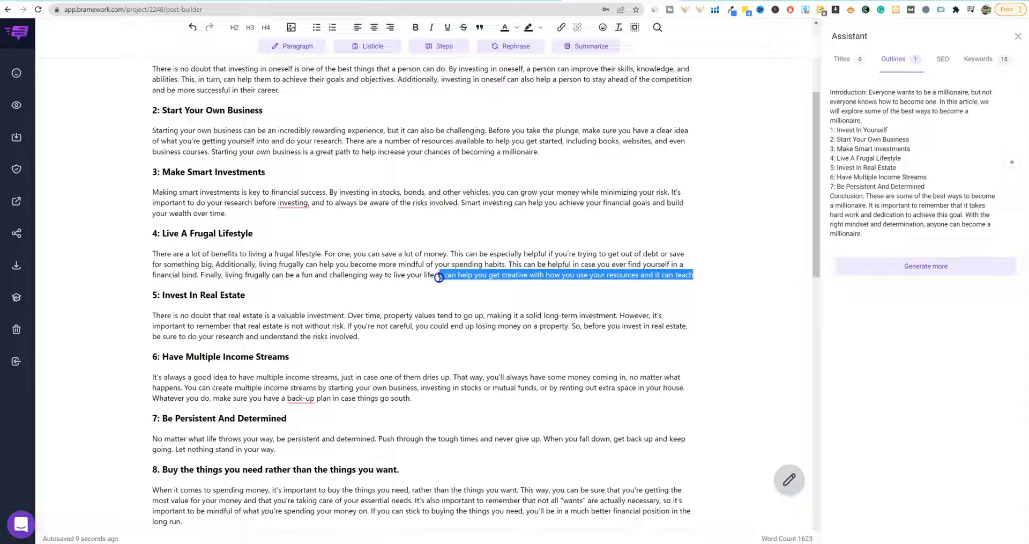
mouse_move(439, 276)
left_mouse_down()
mouse_move(524, 274)
mouse_move(438, 274)
left_mouse_up()
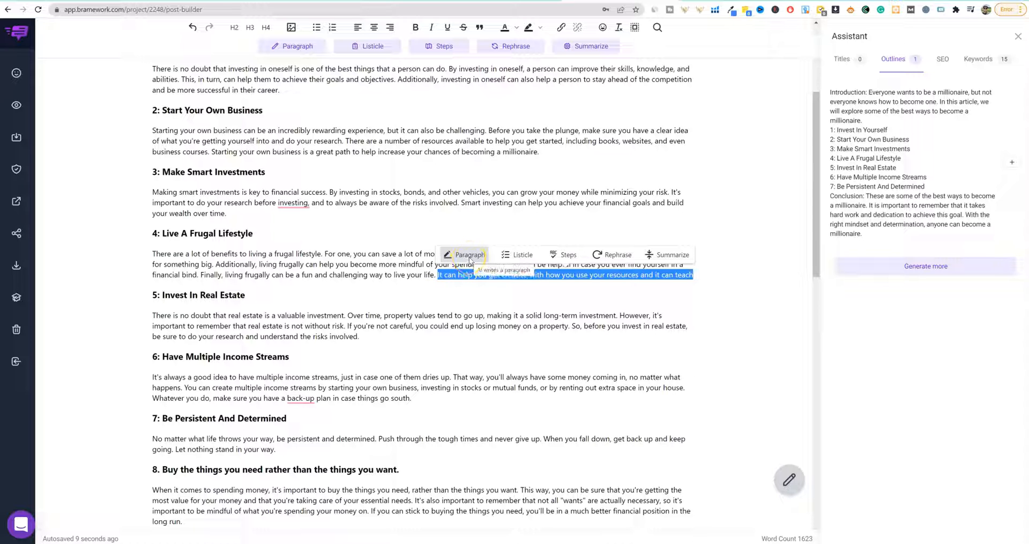
left_click(471, 255)
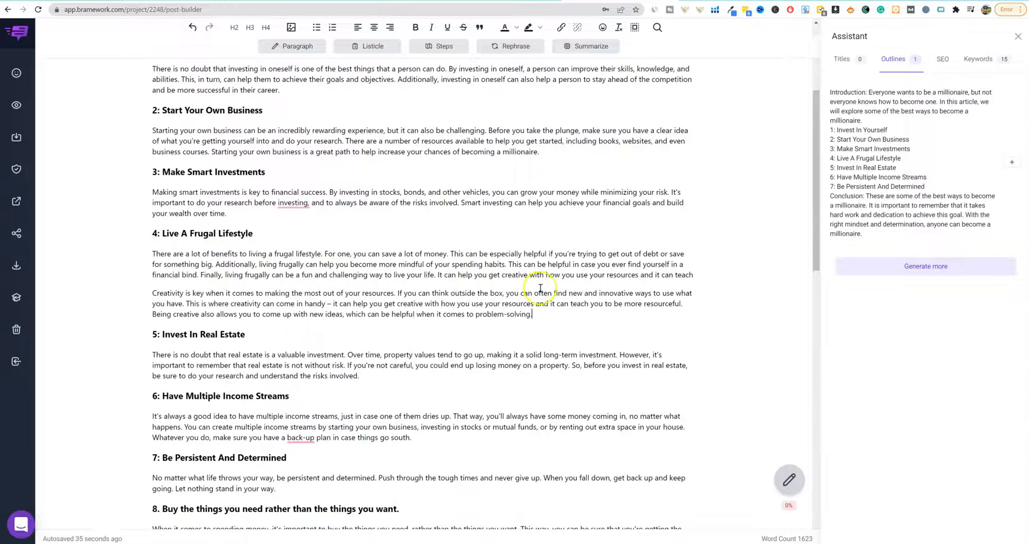
left_click_drag(446, 311, 151, 291)
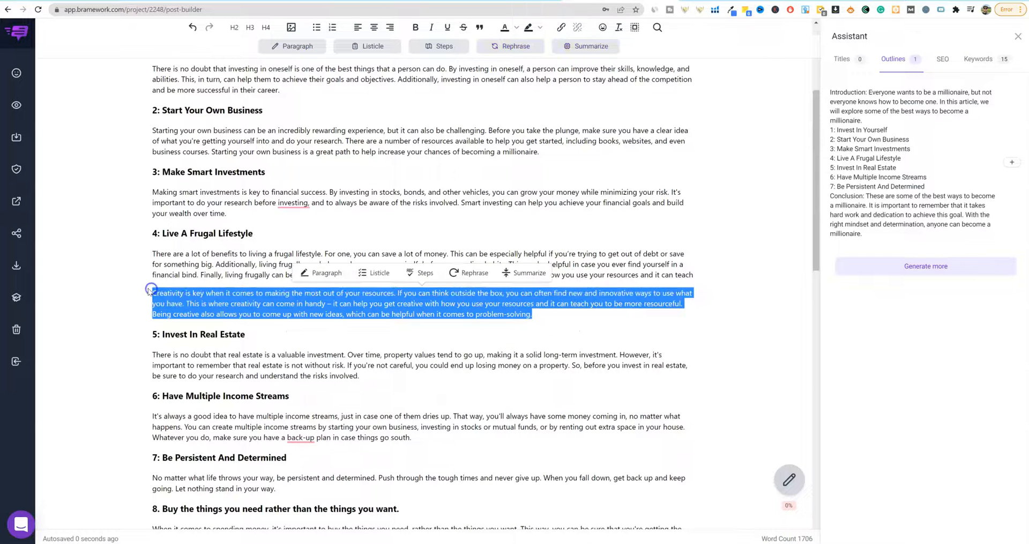
key("BackSpace")
key("BackSpace")
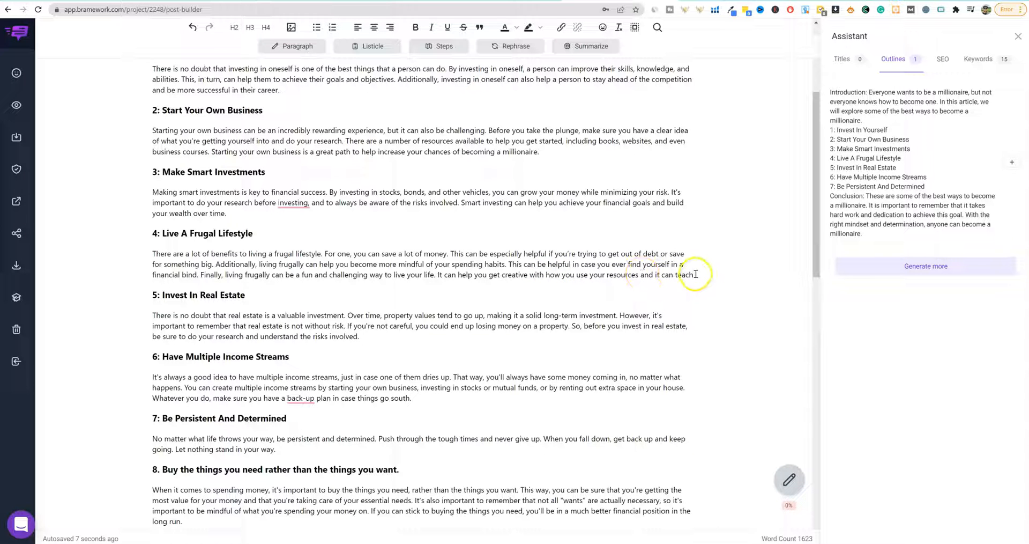
Complete the last sentence under "4: Live A Frugal Lifestyle" with "you about being humble with your money."
type("you about being humble with yo")
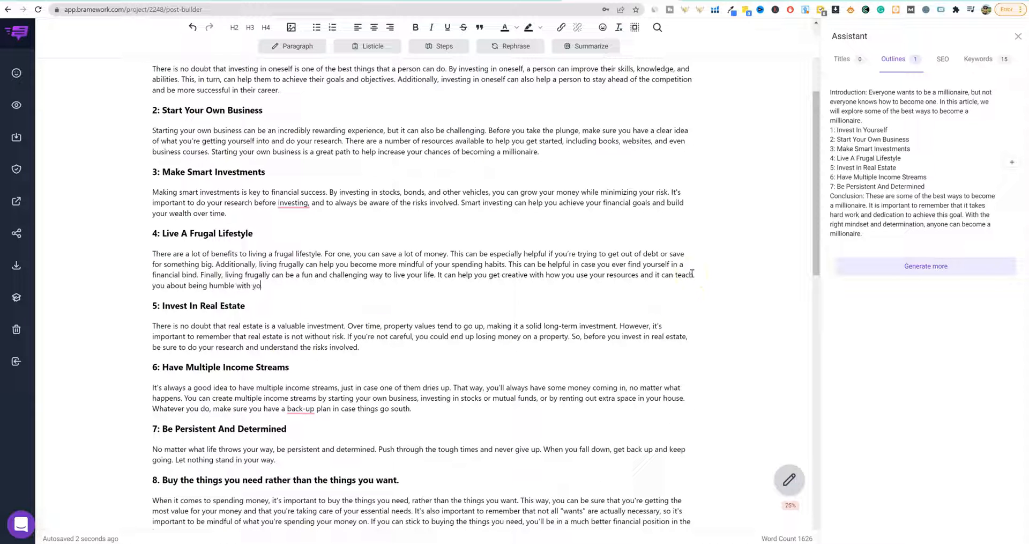
left_click(291, 286)
type(".")
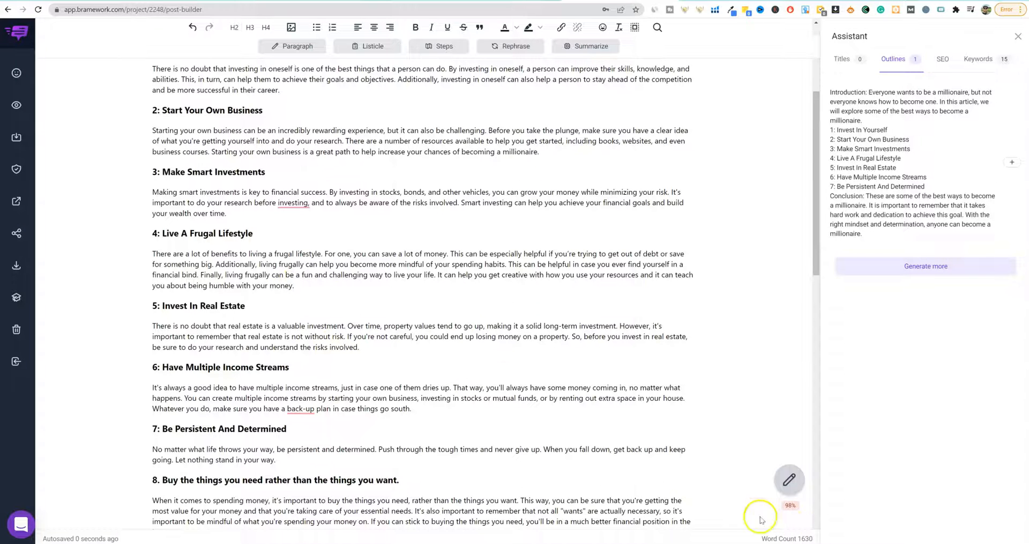
Insert the "OPEN SHOP" sign photo from an Unsplash search for "starting a business" below the heading "2: Start Your Own Business"
scroll(482, 359, "up", 4)
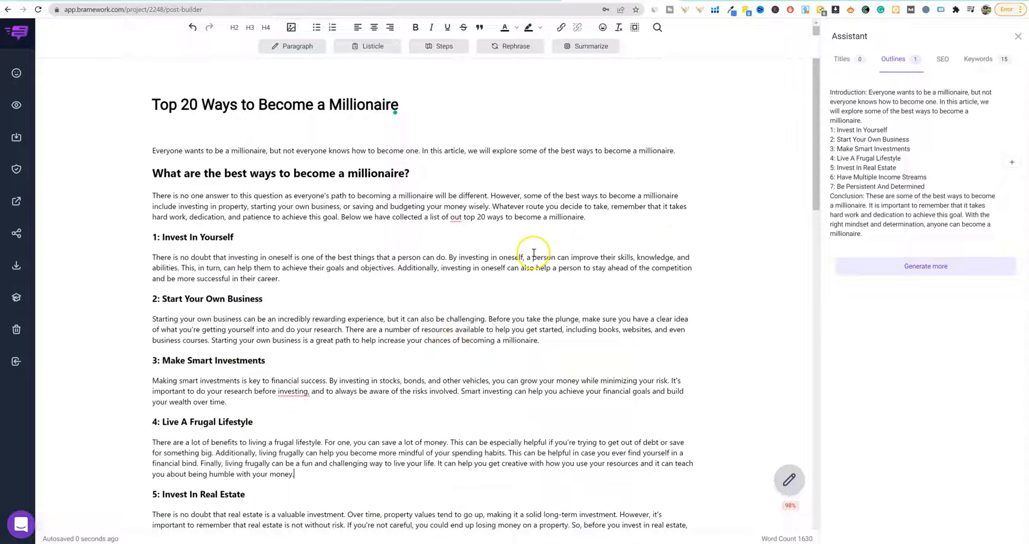
left_click(273, 299)
key("Return")
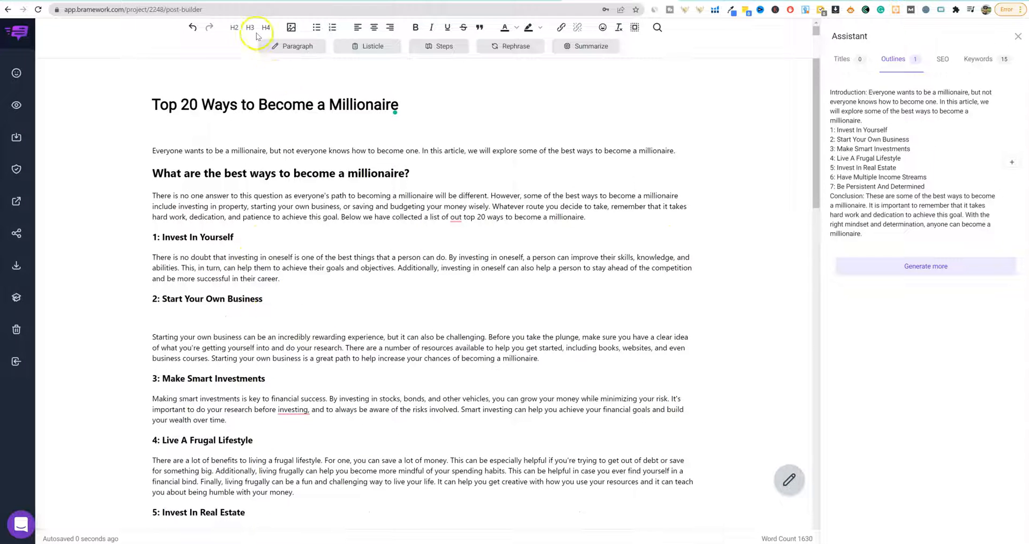
left_click(291, 28)
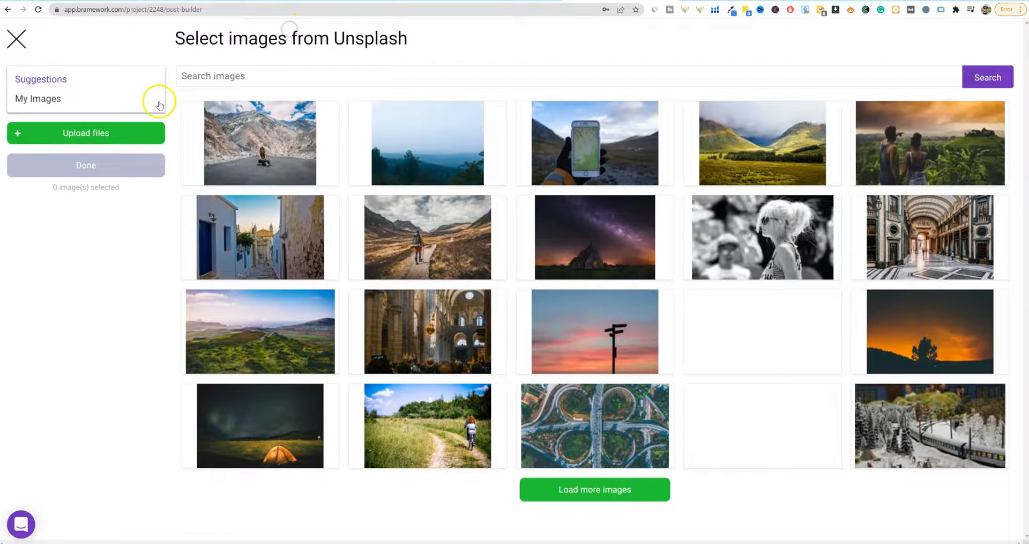
left_click(259, 76)
type("s")
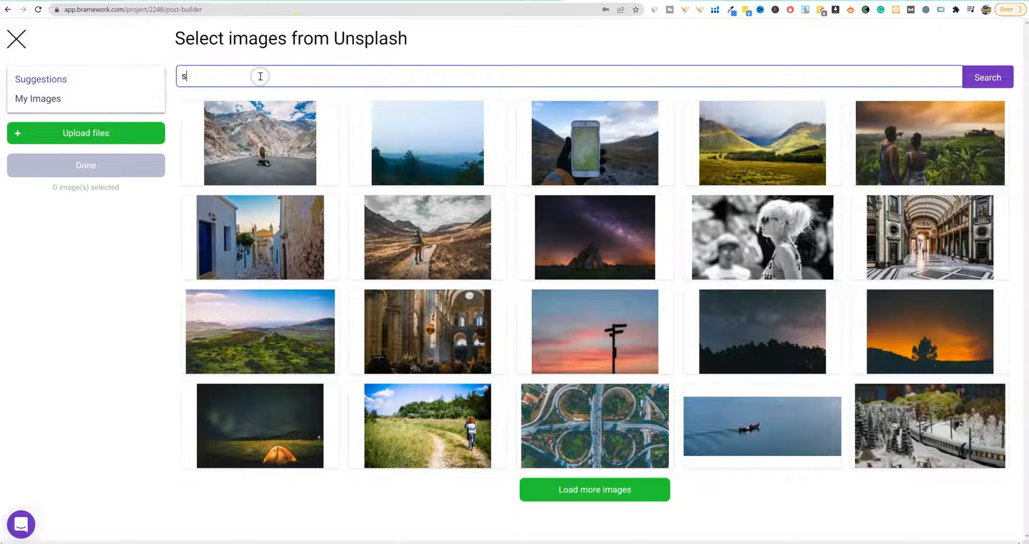
type("tarting a business")
key("Return")
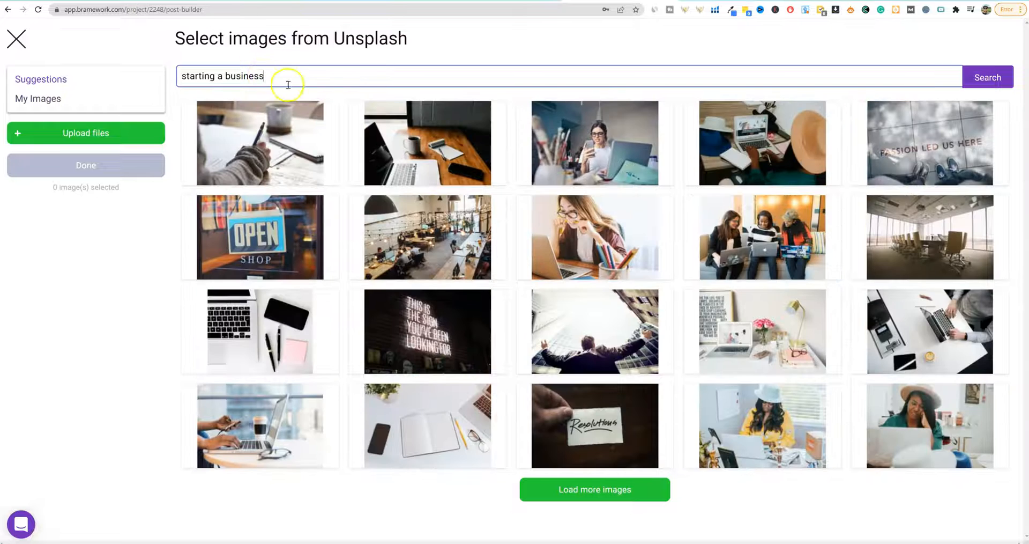
left_click(252, 237)
Set the shop sign image's alt text and title to "Start Your Own Business", copied from the heading above it
left_click_drag(266, 296, 161, 299)
key("ctrl+c")
double_click(285, 408)
left_click_drag(437, 248, 278, 250)
key("ctrl+v")
left_click_drag(426, 286, 289, 290)
key("ctrl+v")
left_click(693, 355)
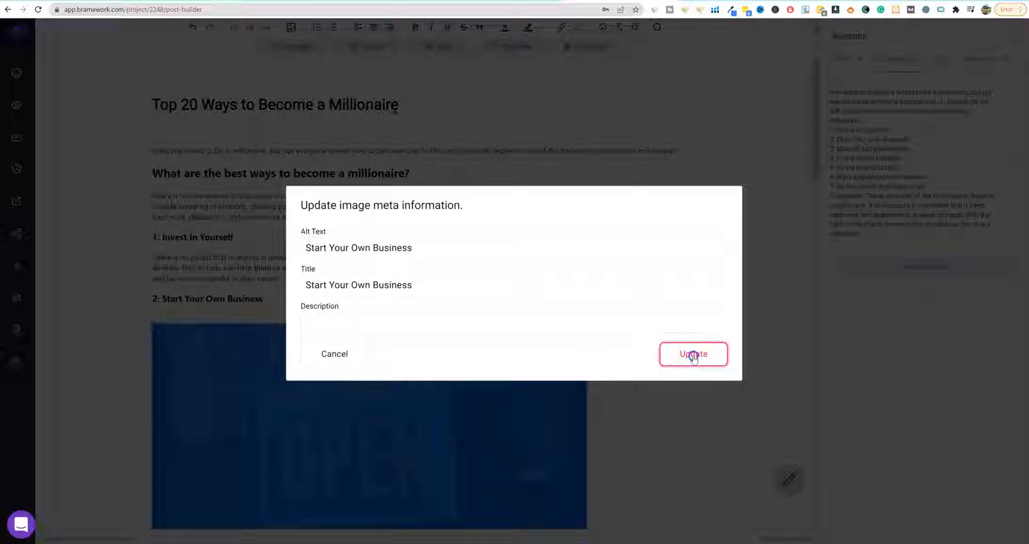
Insert the photo of hands holding coins from an Unsplash search for "saving money" below the heading "9. Spend less than you earn."
scroll(515, 375, "down", 15)
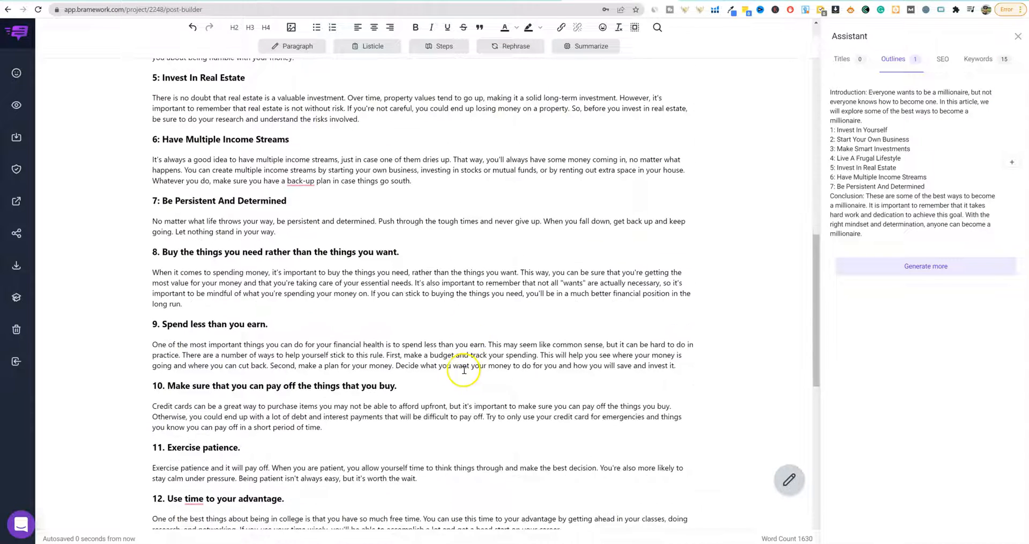
scroll(464, 369, "down", 1)
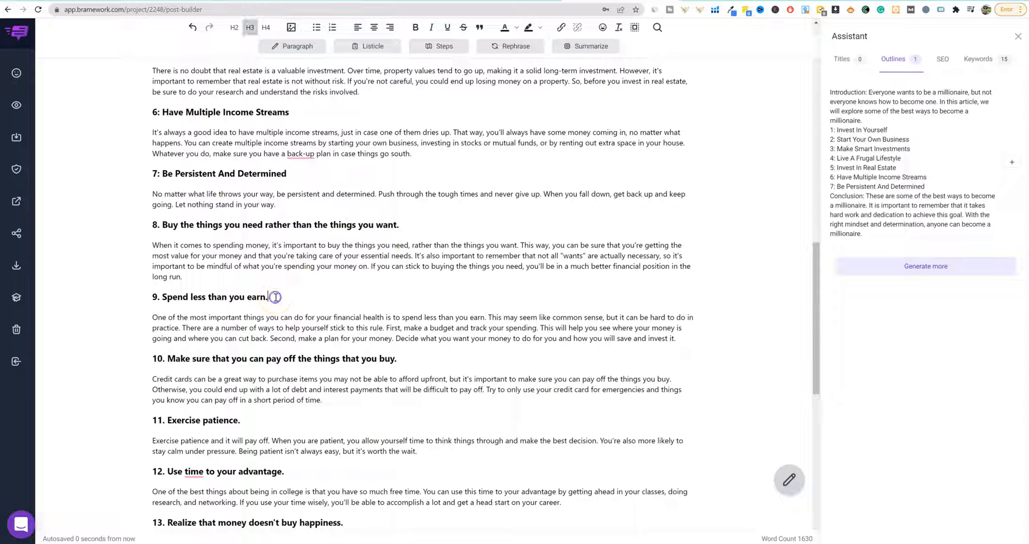
key("Return")
left_click(290, 28)
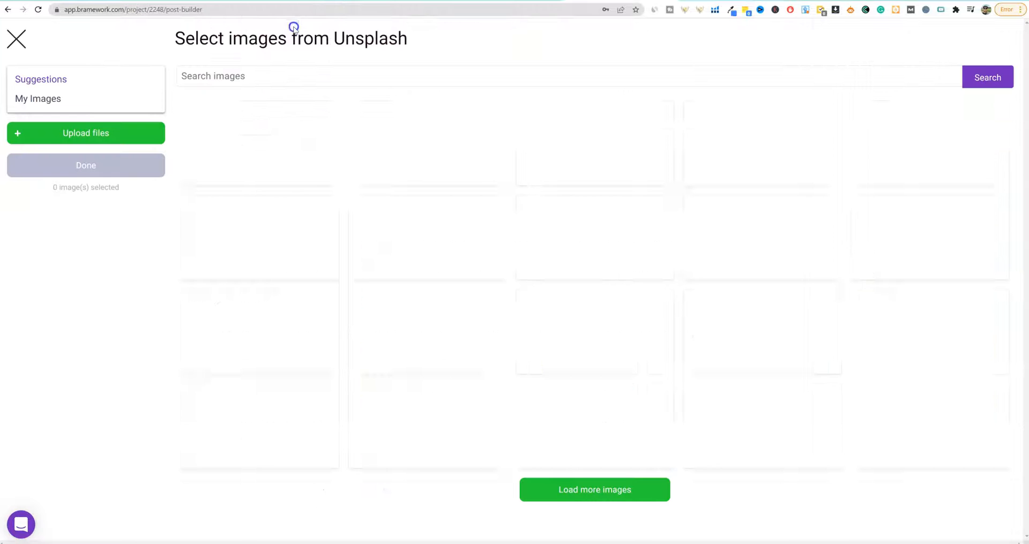
left_click(245, 76)
type("saving money")
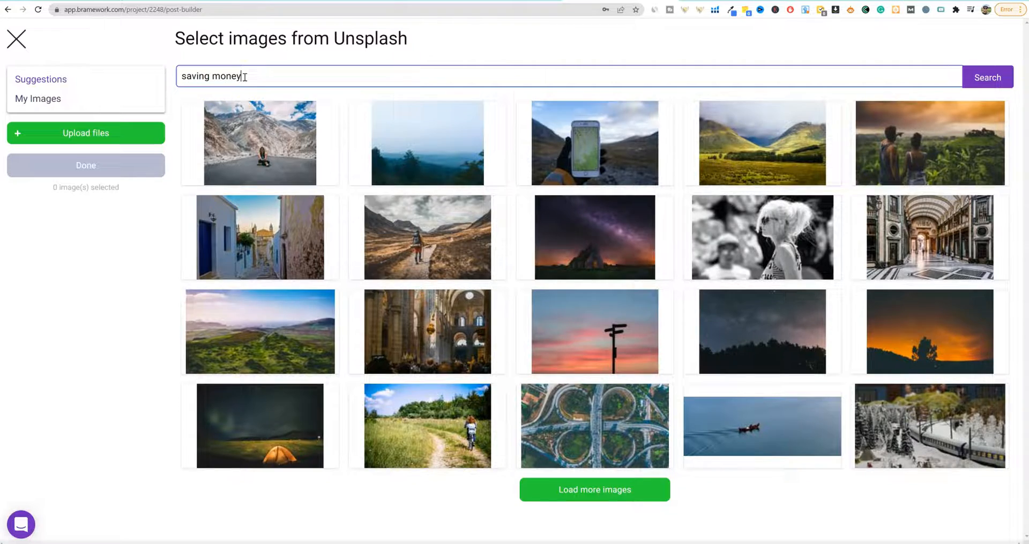
key("Return")
left_click(484, 184)
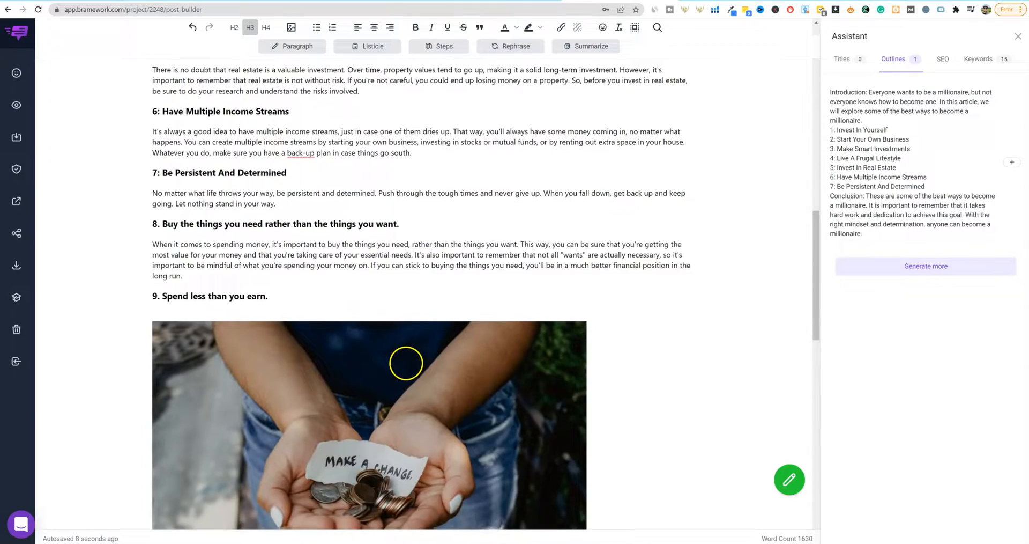
Look over the post down to the conclusion, and briefly select all of the body content
scroll(404, 362, "down", 10)
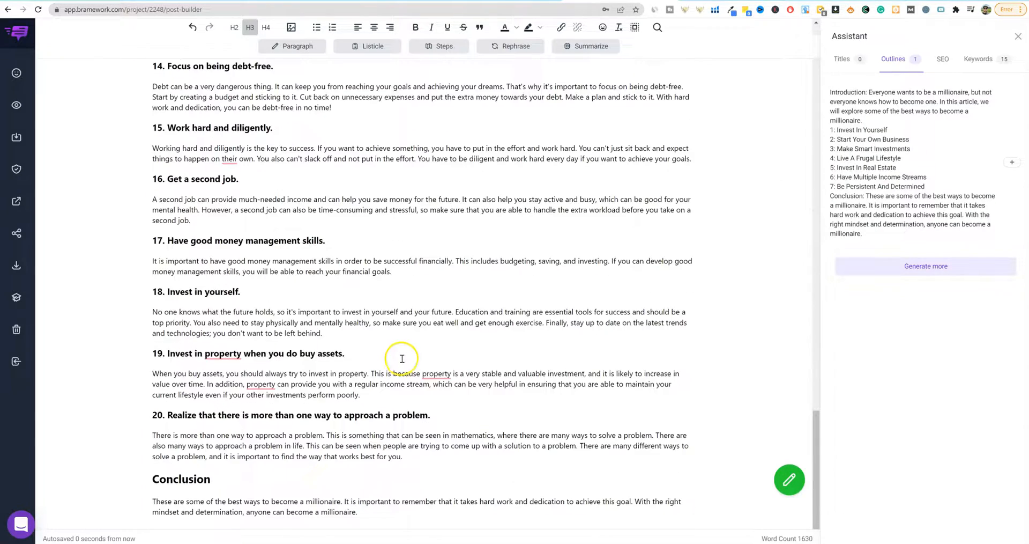
scroll(402, 358, "up", 20)
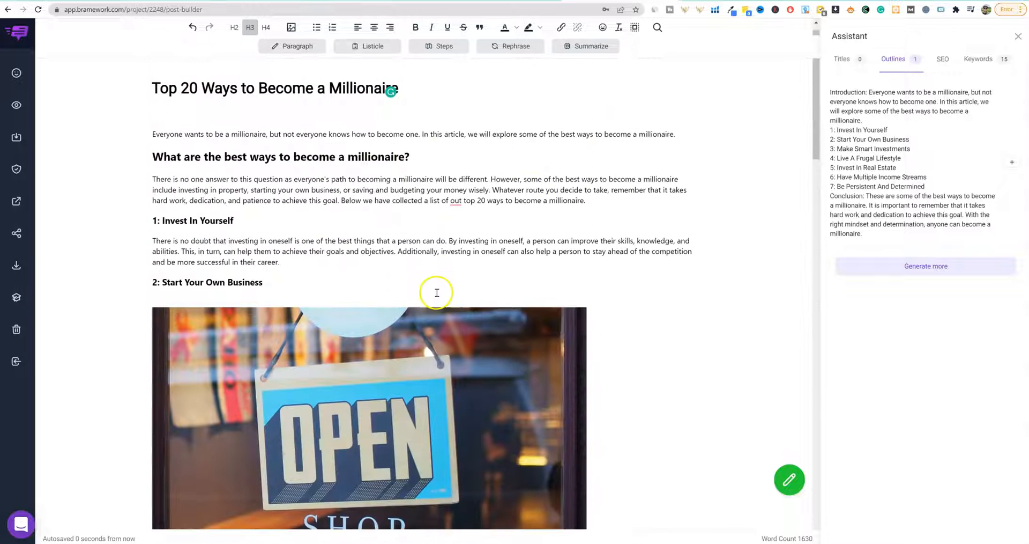
scroll(457, 319, "up", 1)
left_click(372, 197)
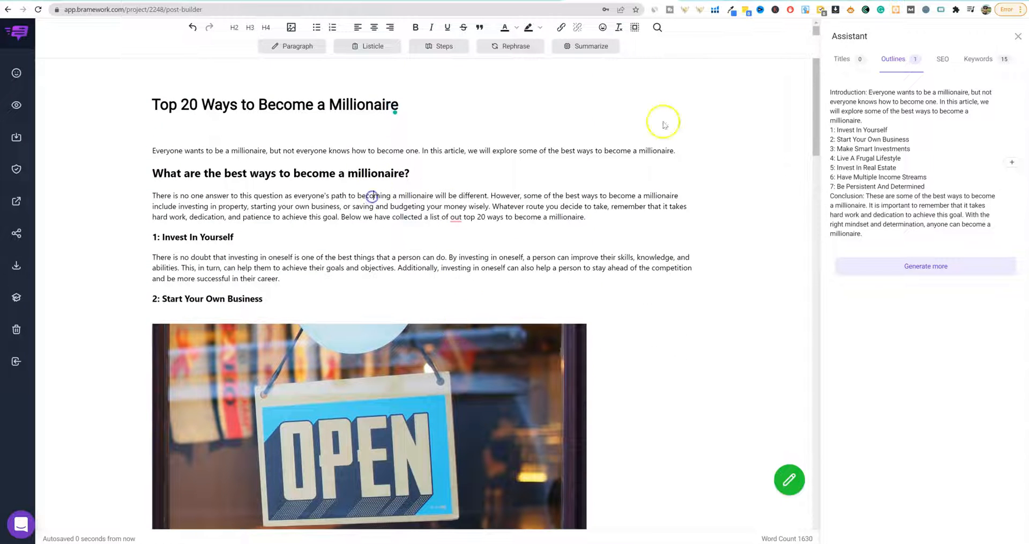
left_click(635, 27)
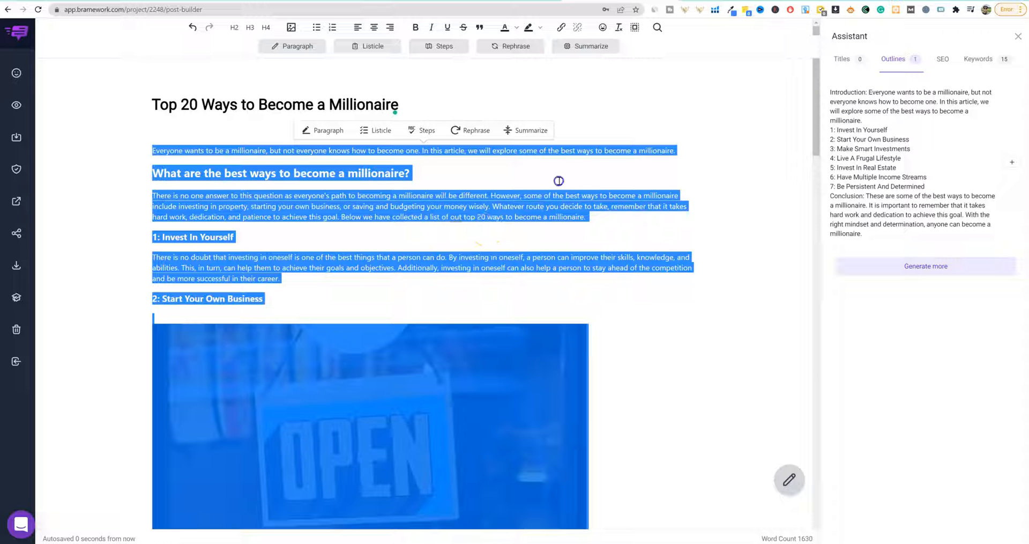
left_click(569, 151)
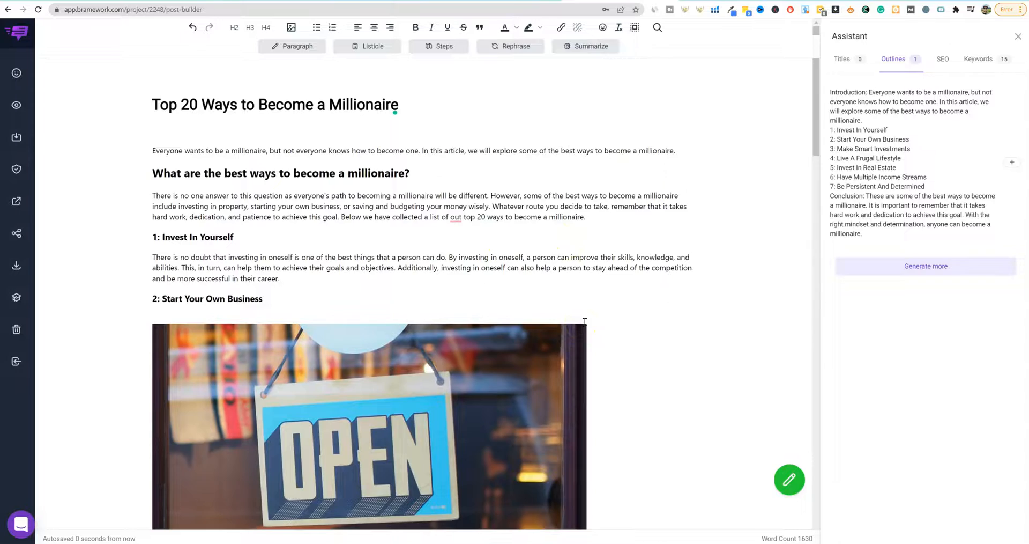
Look through the numbered sections once more and open the post's SEO analysis
scroll(584, 321, "down", 20)
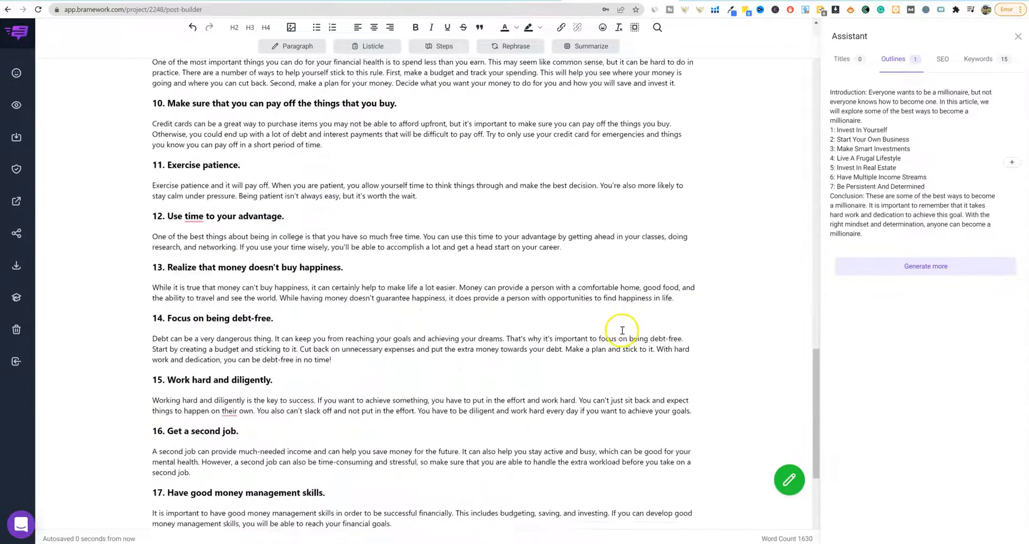
scroll(622, 330, "down", 5)
scroll(483, 300, "up", 9)
scroll(483, 300, "up", 15)
left_click(943, 60)
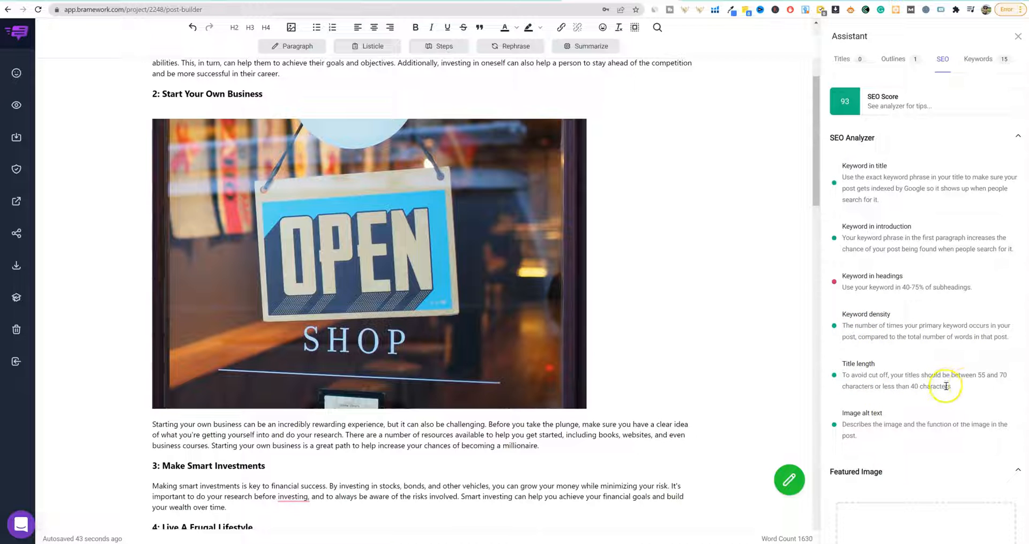
Review the SEO analyzer's checks on title, introduction, headings, density and alt text against the post's headings, paragraphs and images
scroll(901, 419, "down", 3)
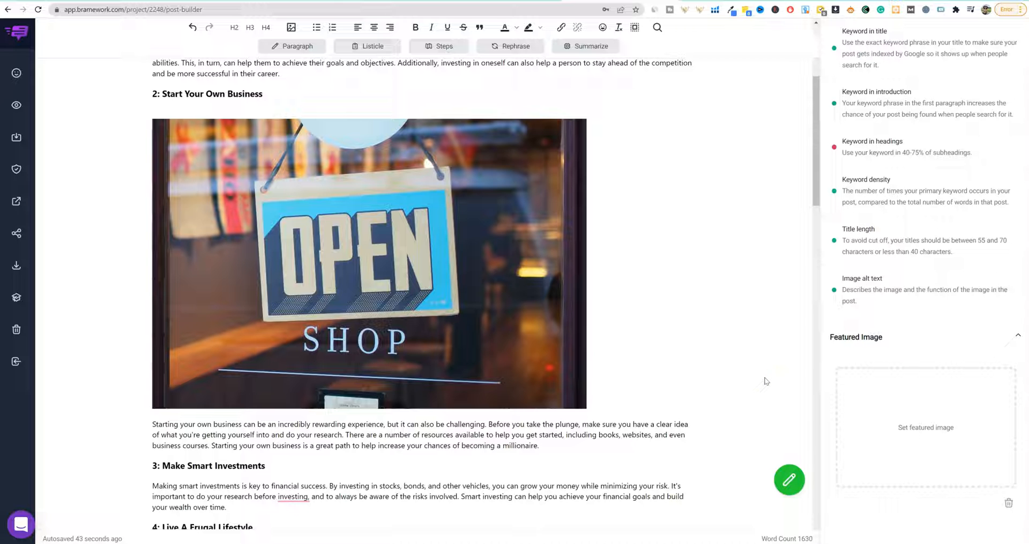
scroll(766, 381, "down", 8)
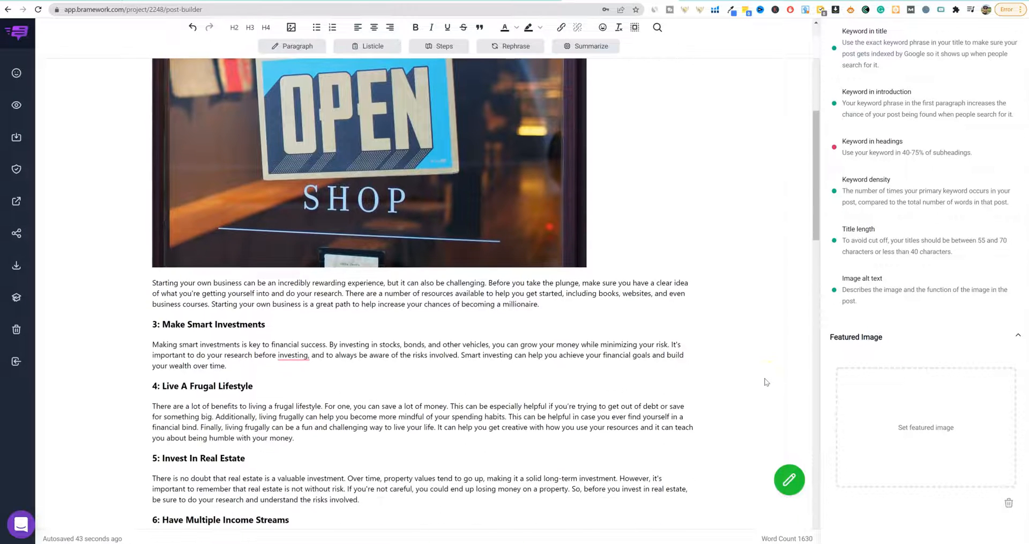
scroll(758, 382, "up", 6)
scroll(759, 383, "up", 5)
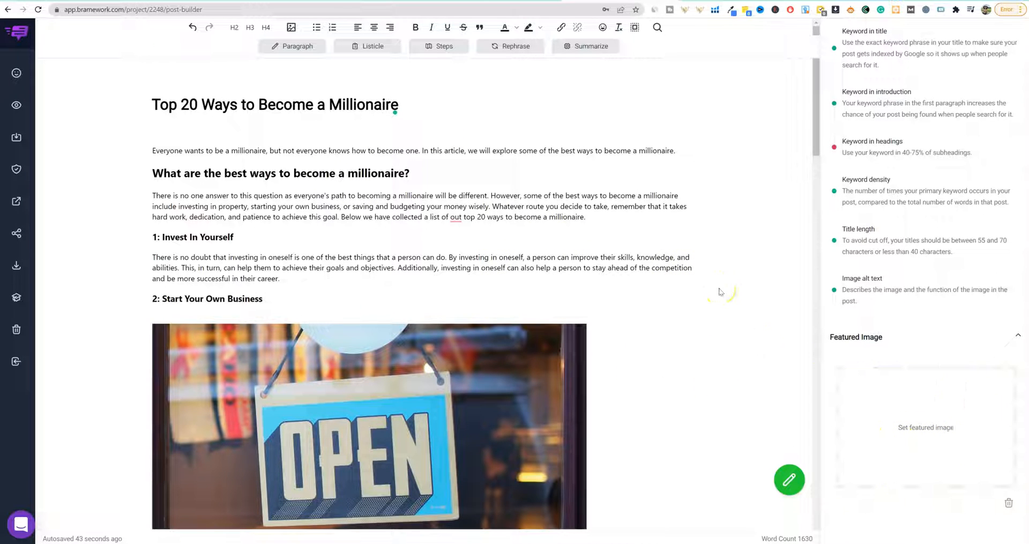
scroll(436, 282, "down", 15)
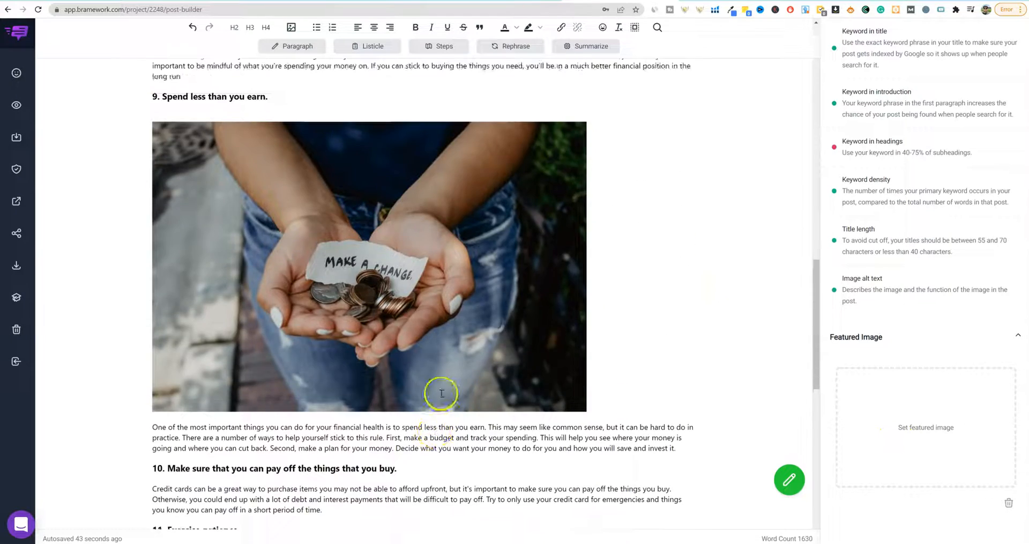
scroll(447, 390, "up", 10)
scroll(445, 387, "up", 7)
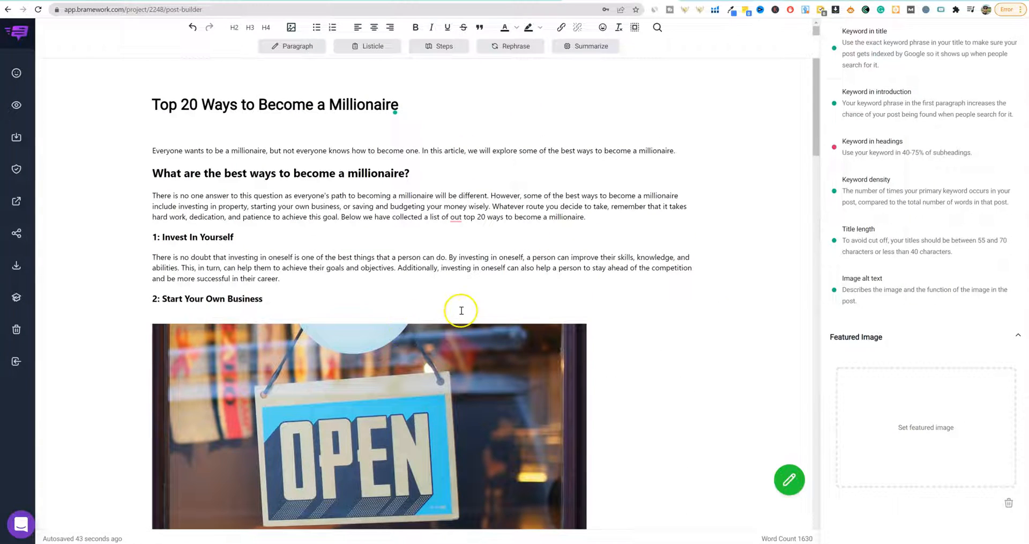
left_click_drag(552, 195, 465, 195)
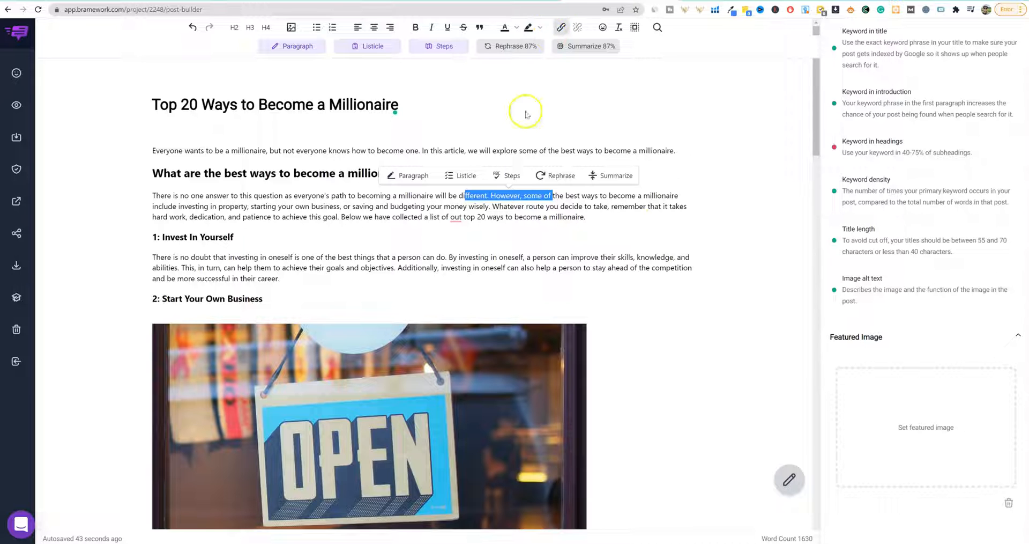
left_click(619, 210)
scroll(868, 236, "up", 5)
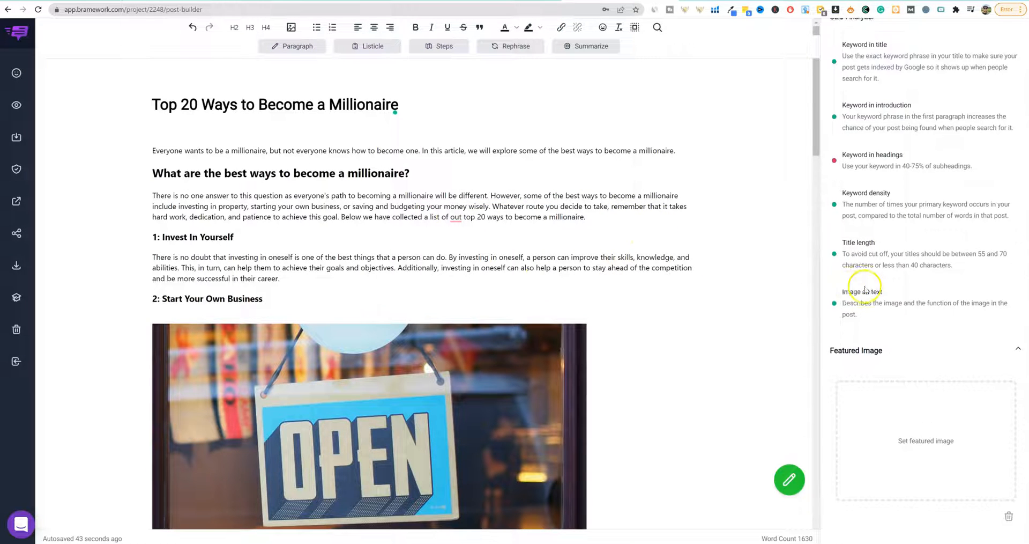
Open the post's keyword suggestions and look through the related keywords, selected keywords and top questions
left_click(979, 59)
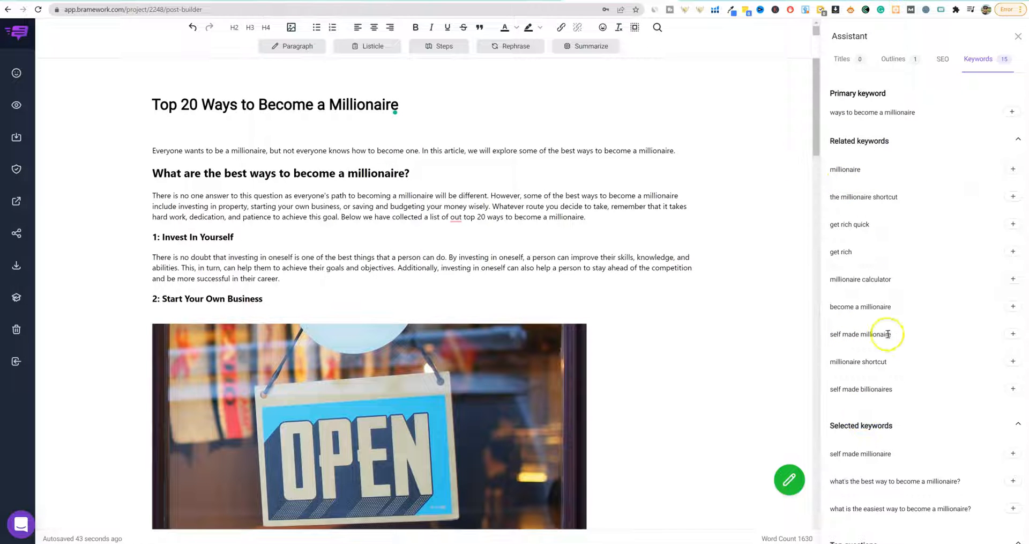
scroll(292, 298, "down", 1)
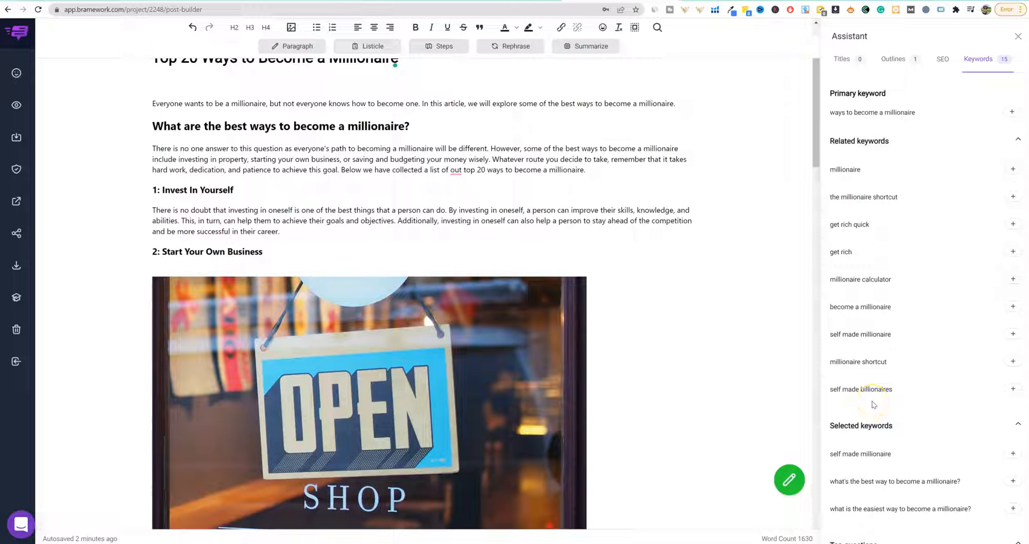
scroll(874, 404, "down", 3)
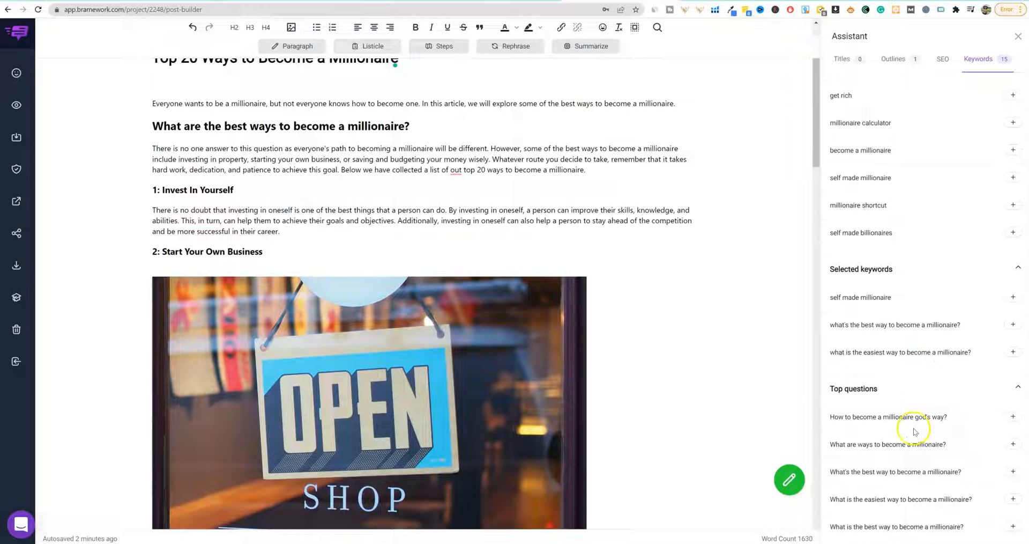
Add the heading "FAQ" below the conclusion paragraph and format it as H2
scroll(582, 487, "down", 7)
scroll(561, 490, "down", 20)
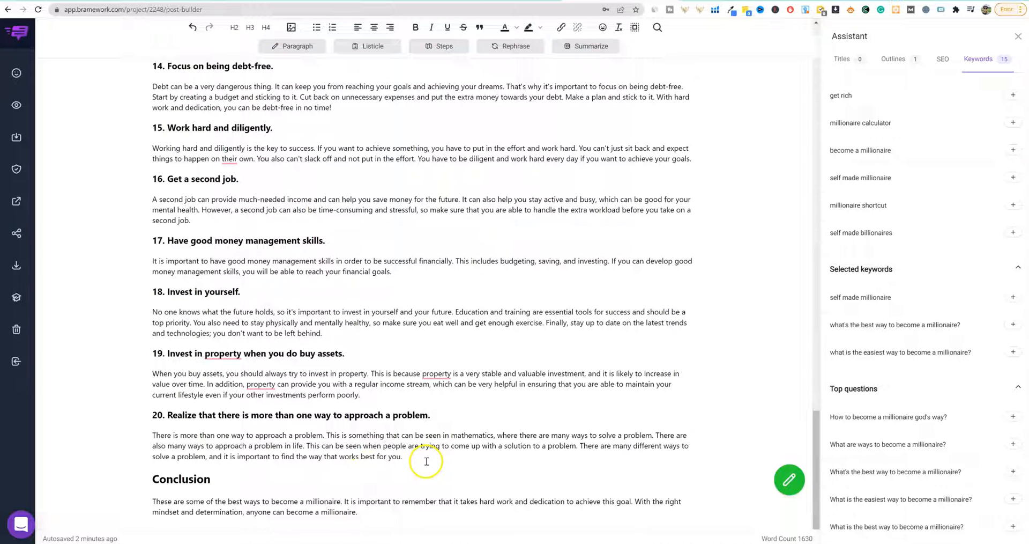
left_click(377, 515)
scroll(376, 519, "down", 1)
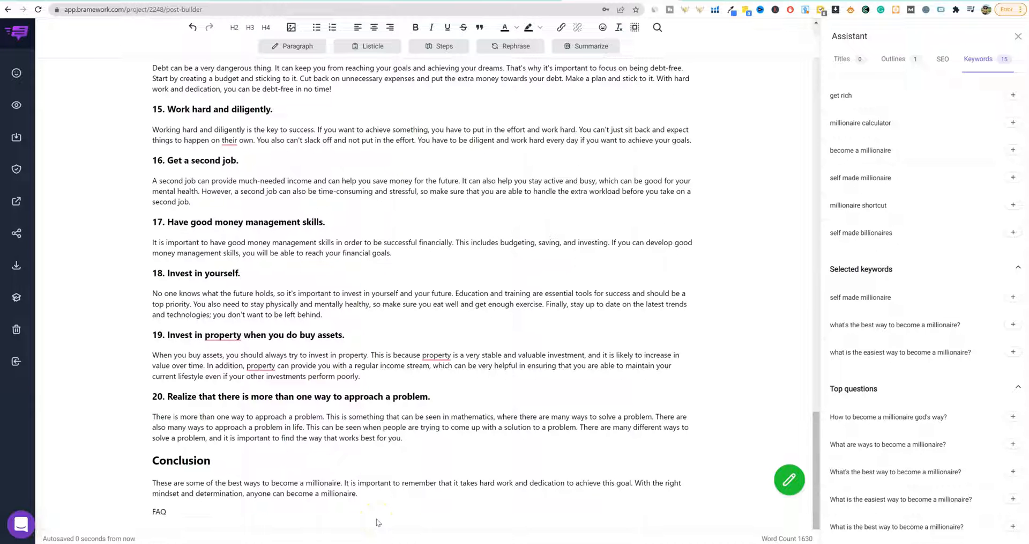
left_click(234, 28)
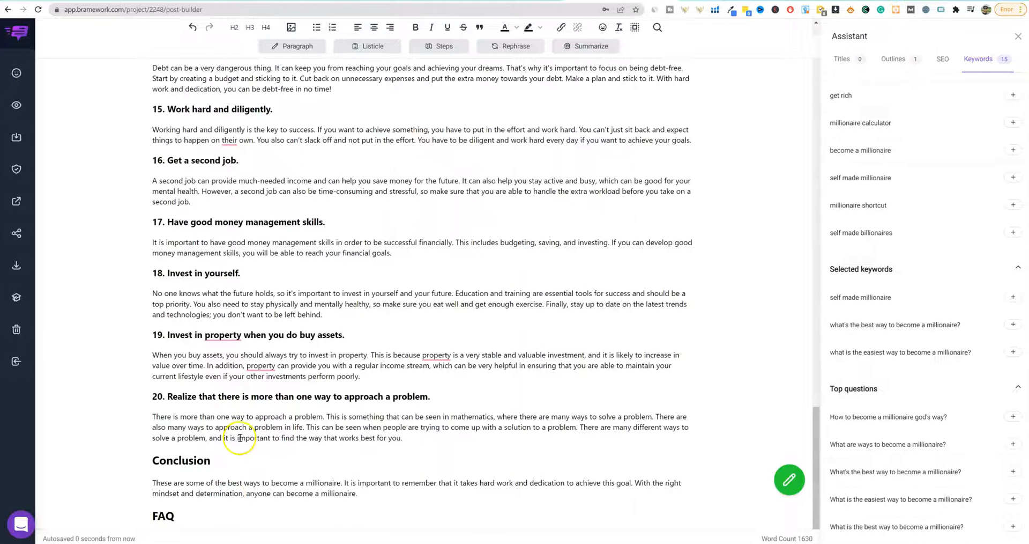
Insert the suggested top questions on god's way, ways and the easiest way to become a millionaire under "FAQ", formatted as H3 headings
key("Return")
left_click(1013, 416)
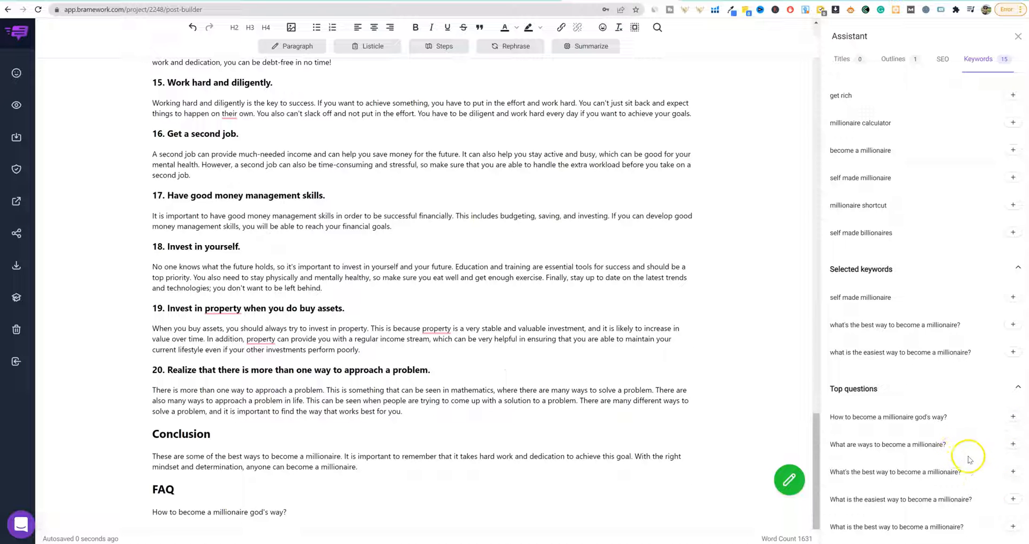
left_click(1008, 444)
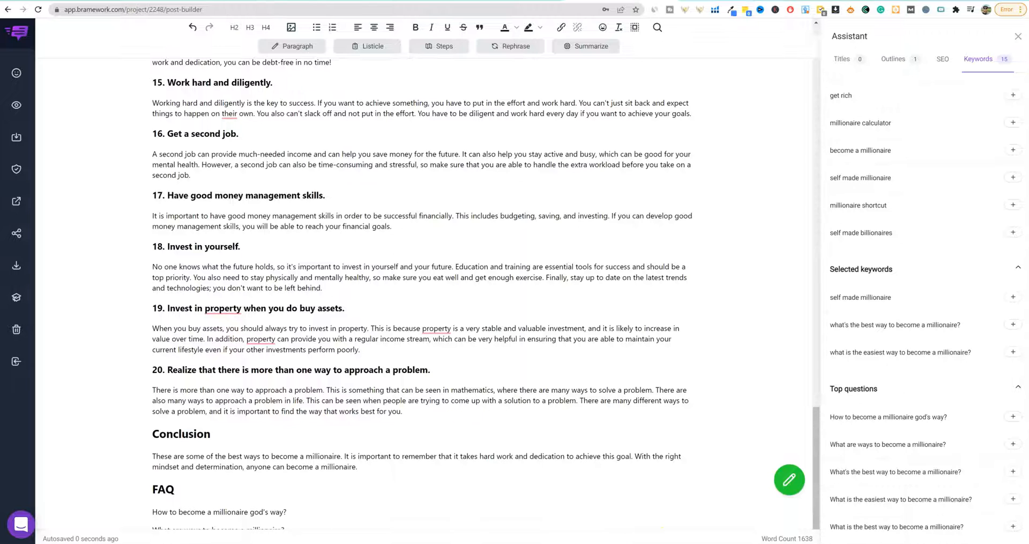
scroll(571, 509, "down", 2)
left_click_drag(318, 494, 151, 455)
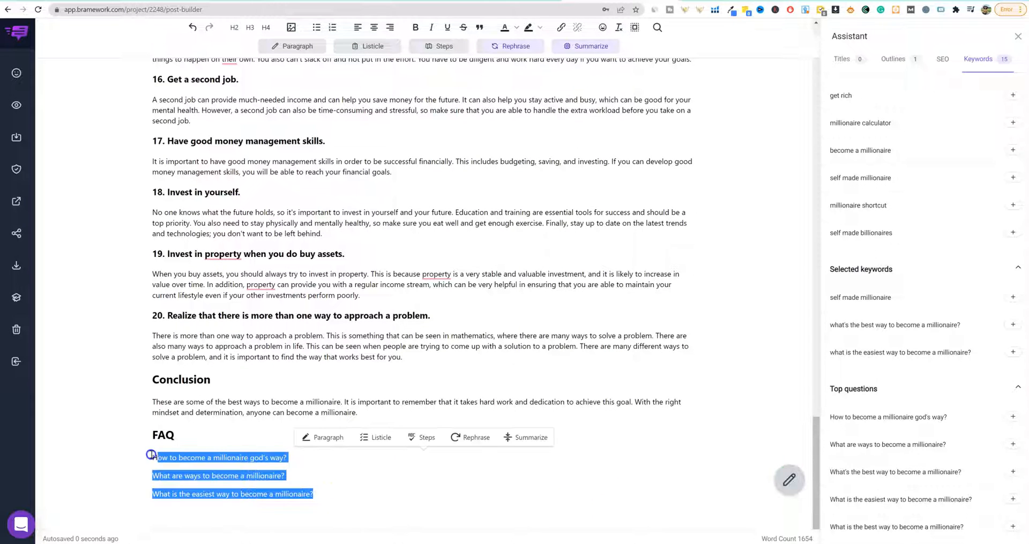
left_click(250, 27)
left_click(323, 463)
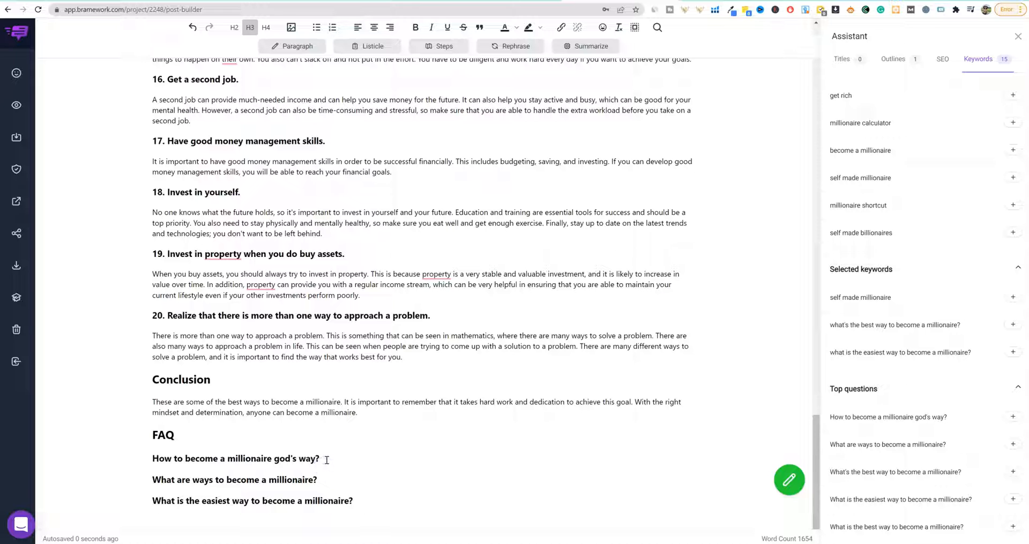
Generate an AI paragraph answer below each of the three FAQ question headings
left_click_drag(326, 460, 167, 456)
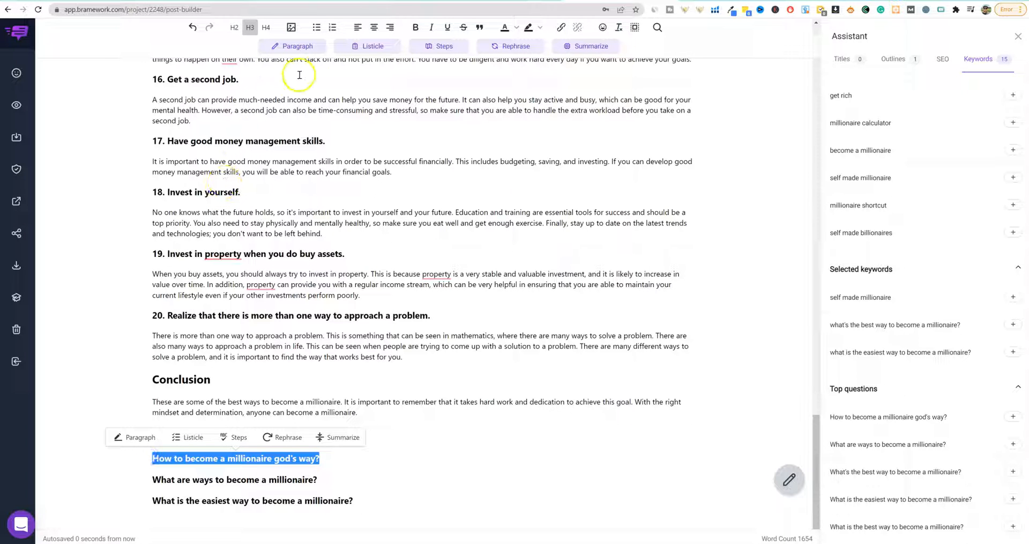
left_click(295, 46)
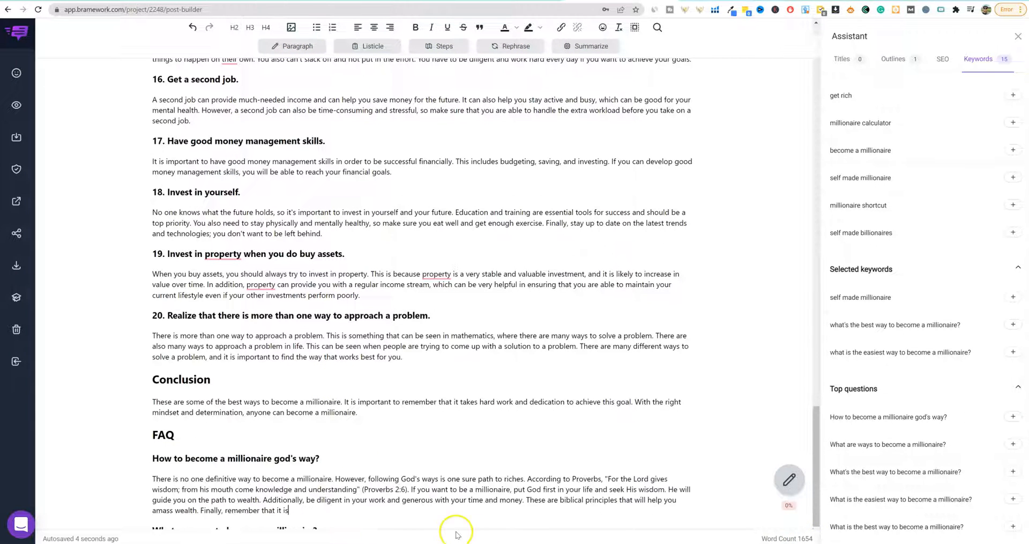
scroll(334, 489, "down", 1)
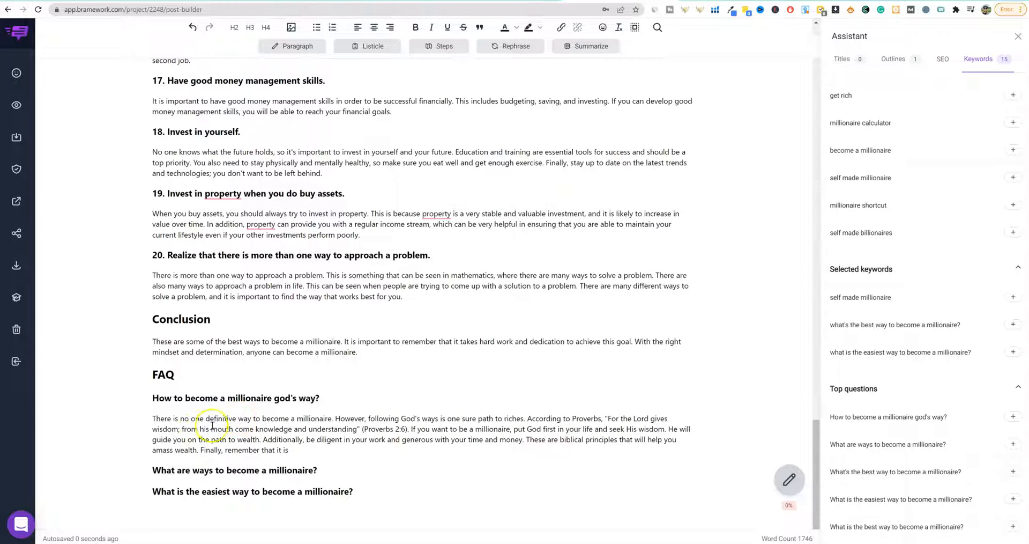
left_click_drag(335, 472, 152, 470)
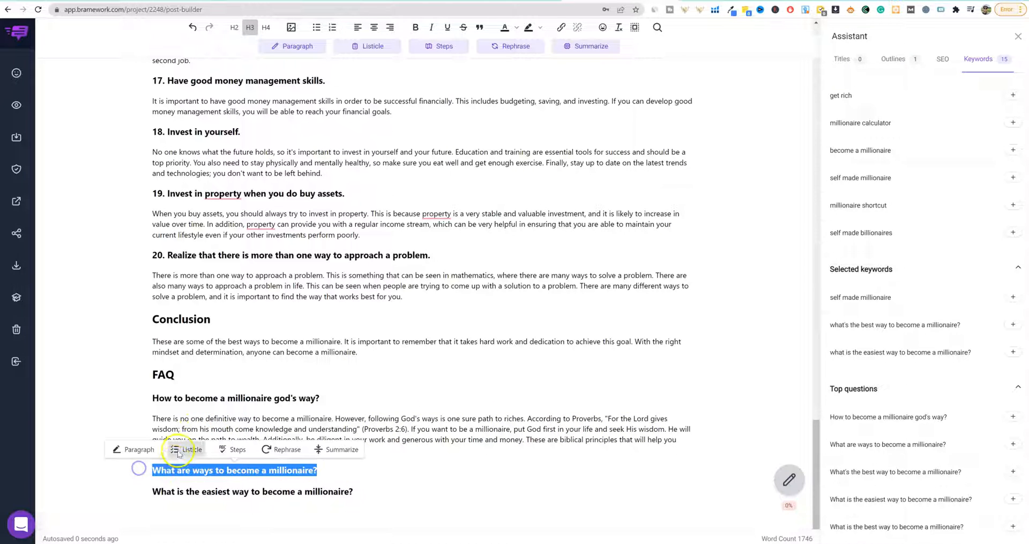
left_click(146, 449)
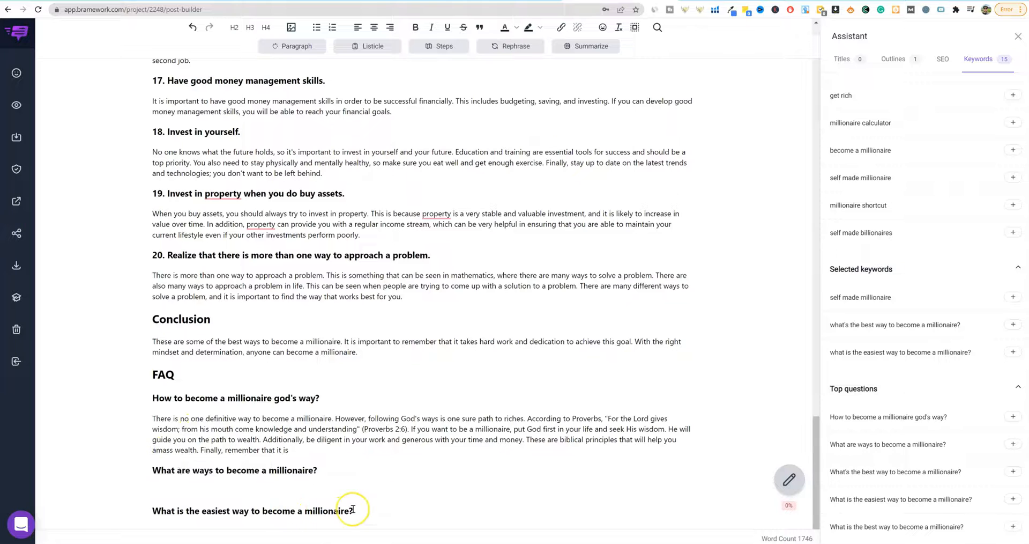
scroll(335, 484, "down", 1)
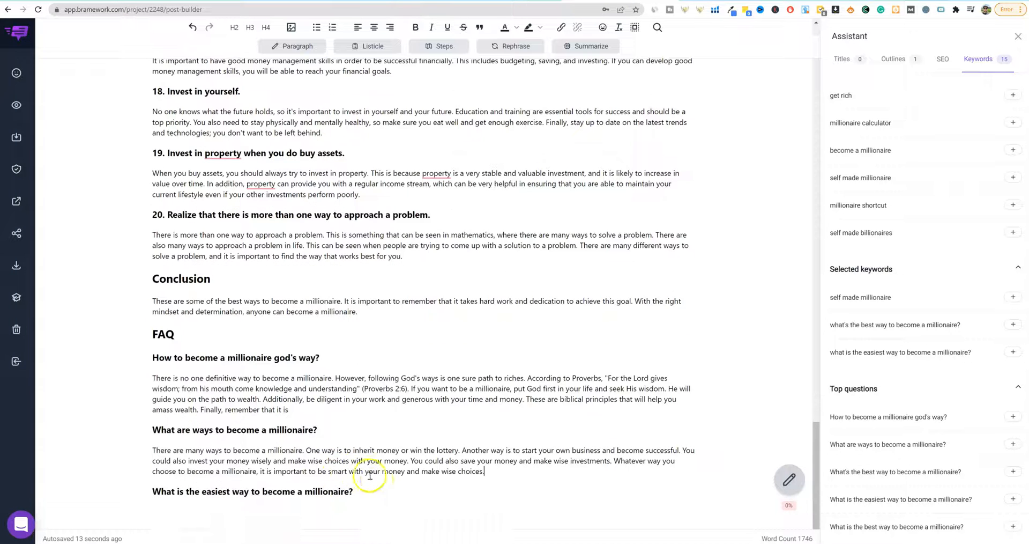
left_click_drag(352, 491, 172, 491)
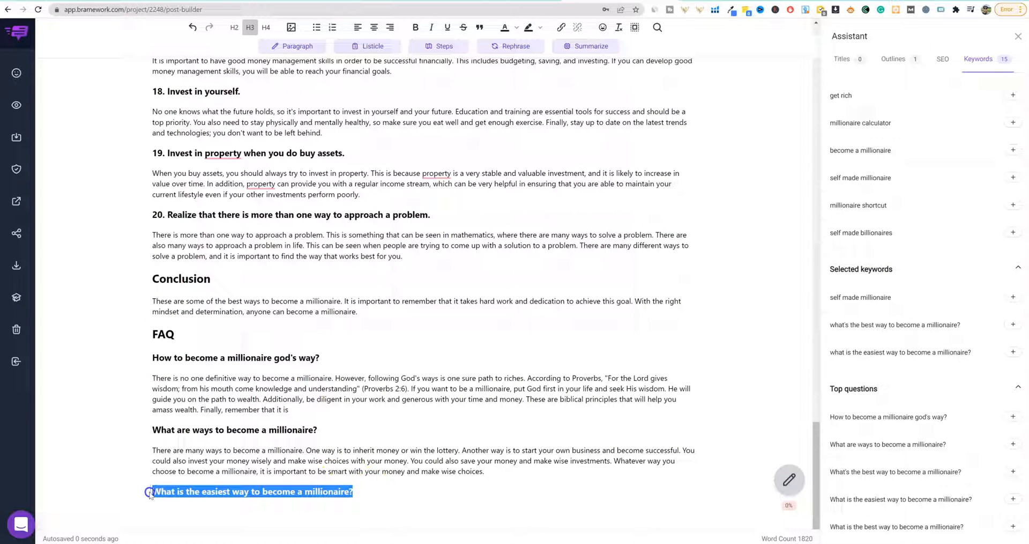
left_click(275, 489)
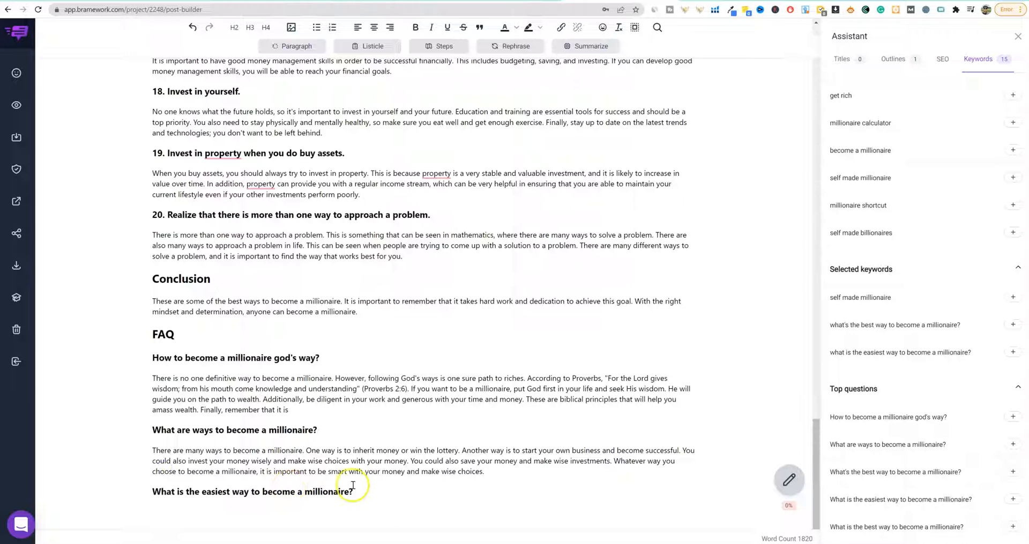
scroll(354, 485, "down", 1)
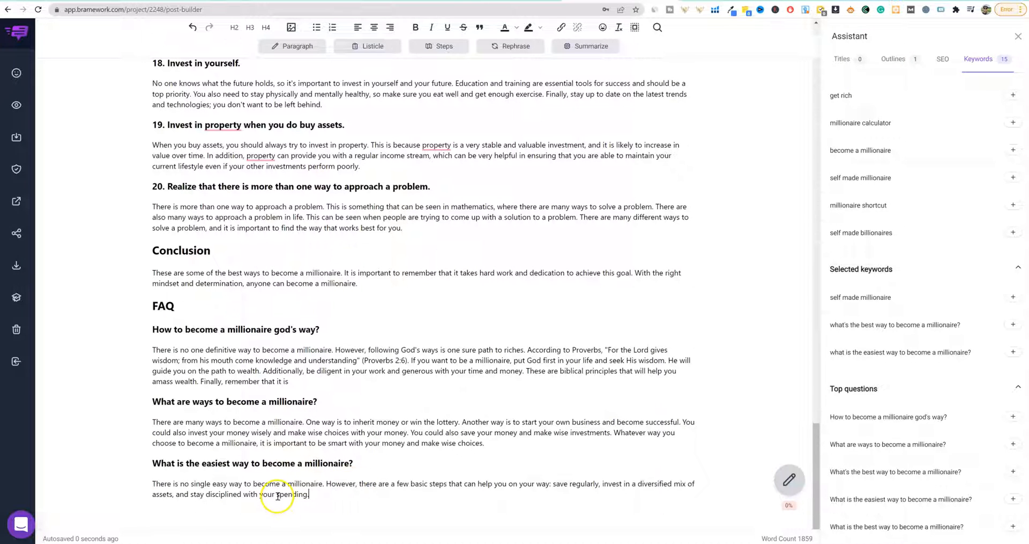
left_click(400, 483)
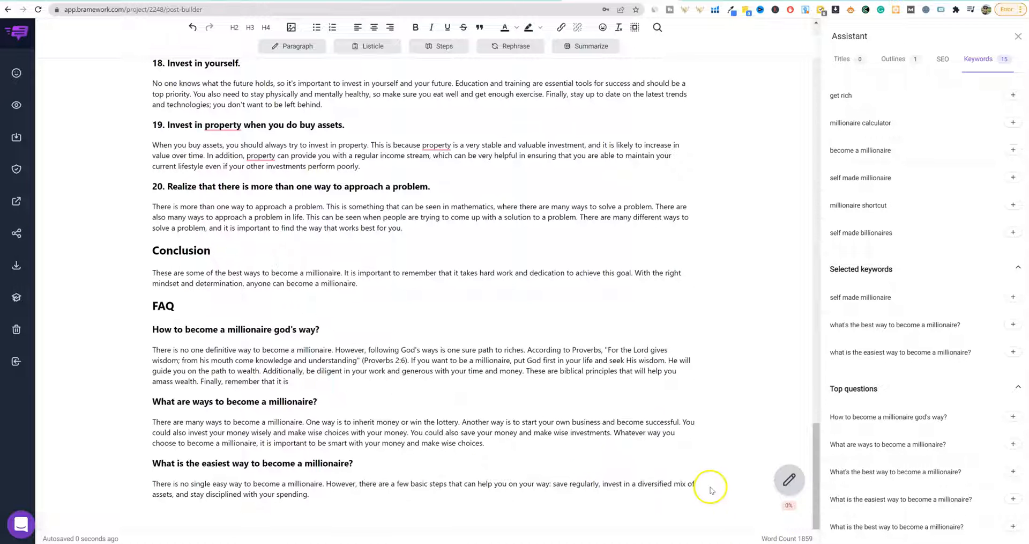
Look back through the whole post from the FAQ section up to its title
scroll(605, 481, "up", 1)
scroll(605, 481, "up", 10)
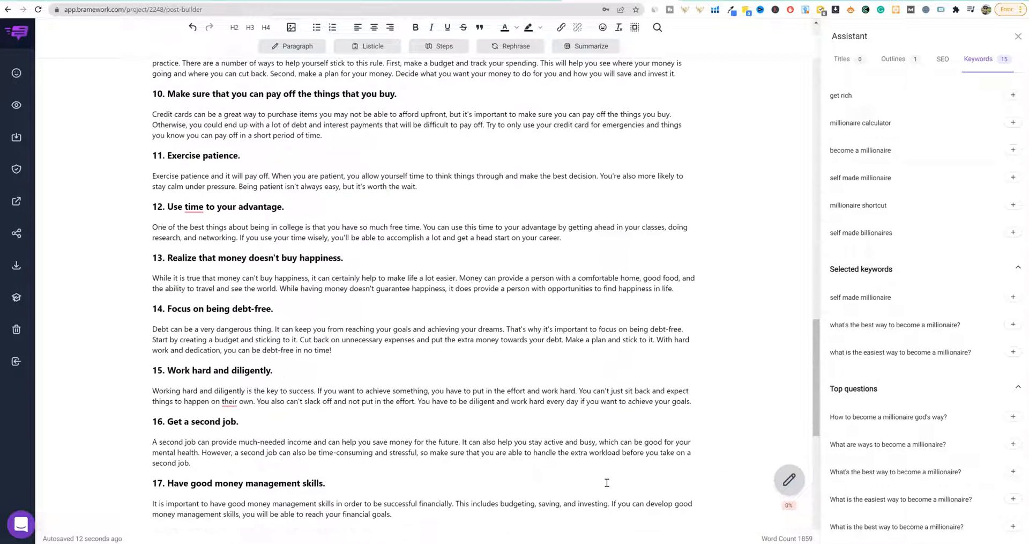
scroll(607, 481, "up", 3)
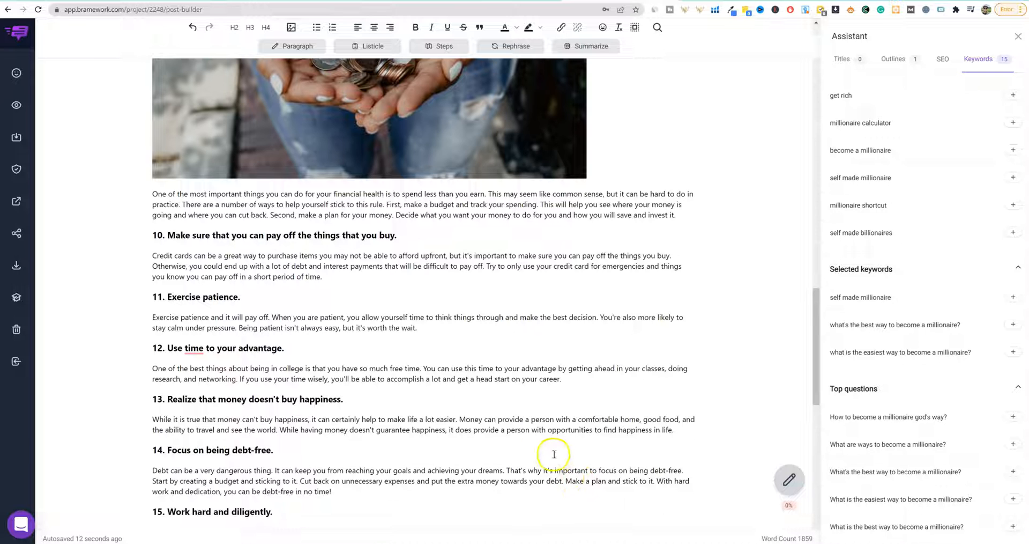
scroll(471, 447, "up", 5)
scroll(472, 447, "up", 14)
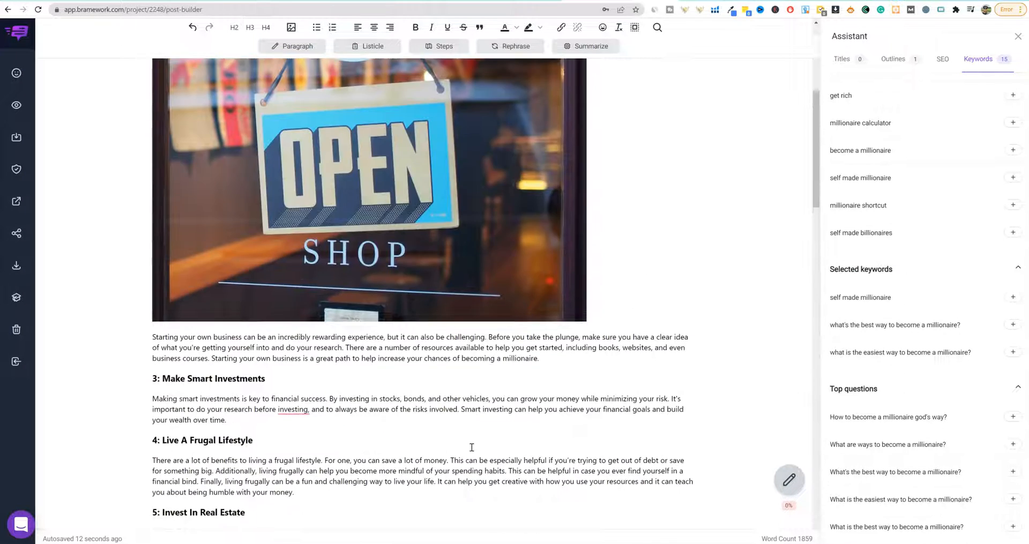
scroll(471, 447, "up", 6)
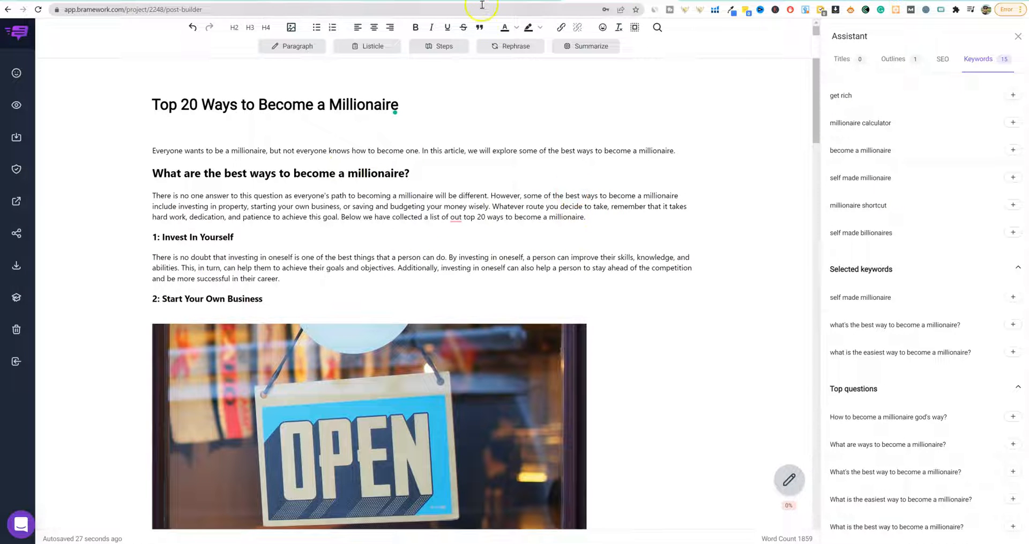
Switch to the AppSumo page for Bramework and look from the license tiers back up to the product overview
left_click(424, 6)
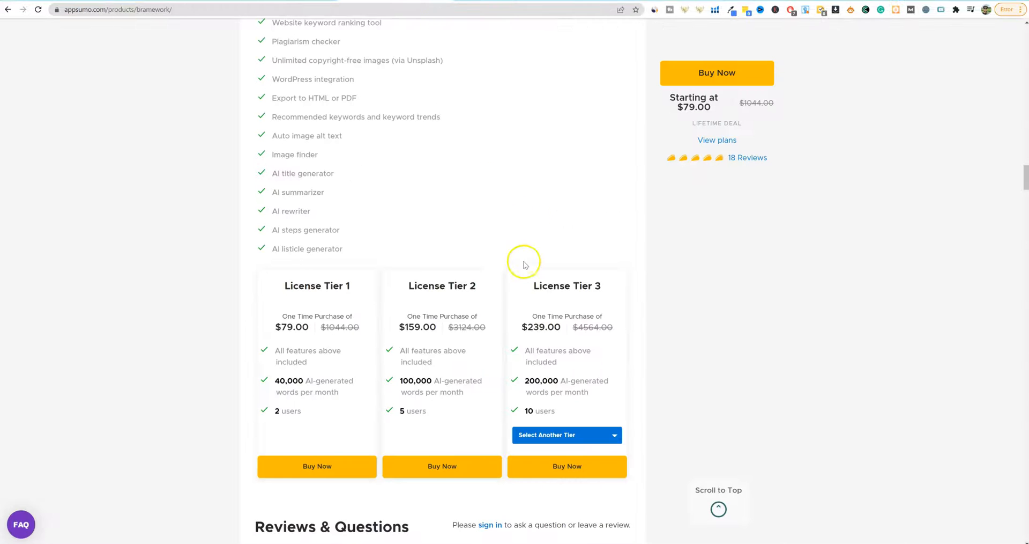
scroll(532, 285, "up", 12)
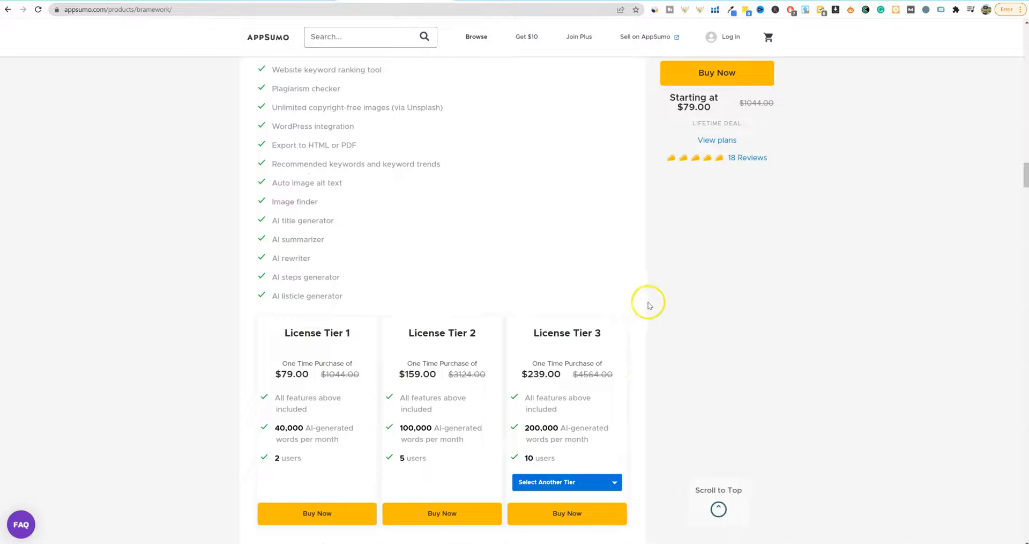
scroll(697, 273, "up", 10)
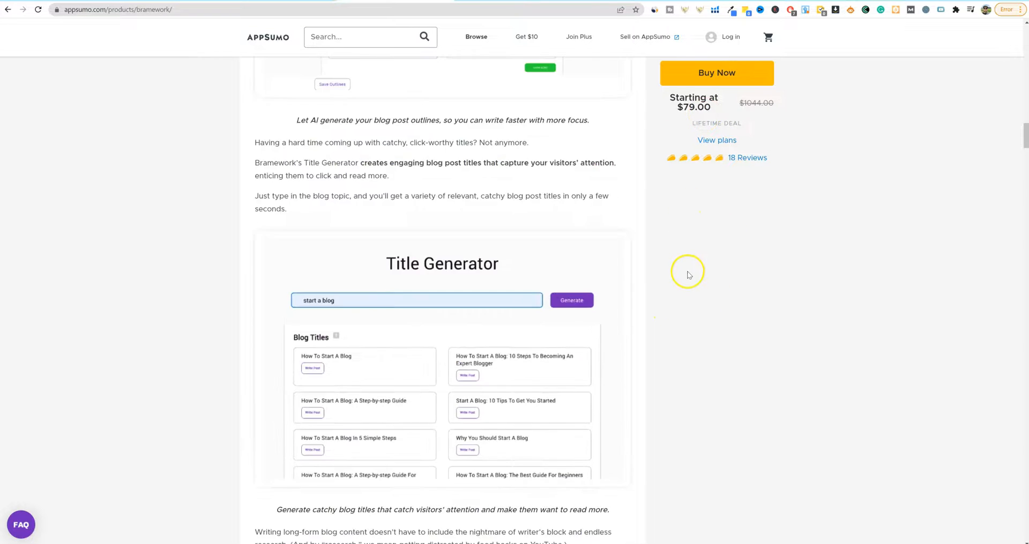
scroll(677, 266, "up", 10)
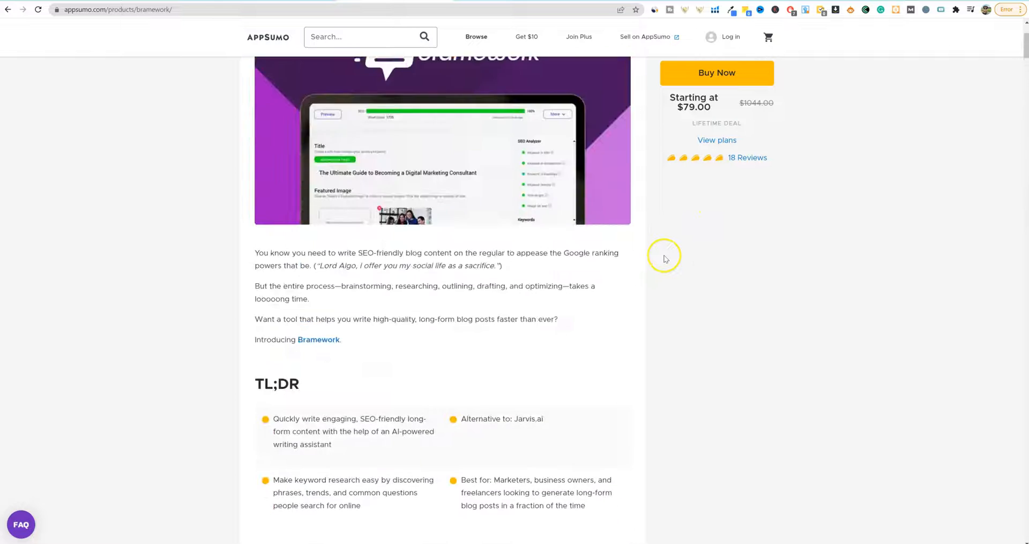